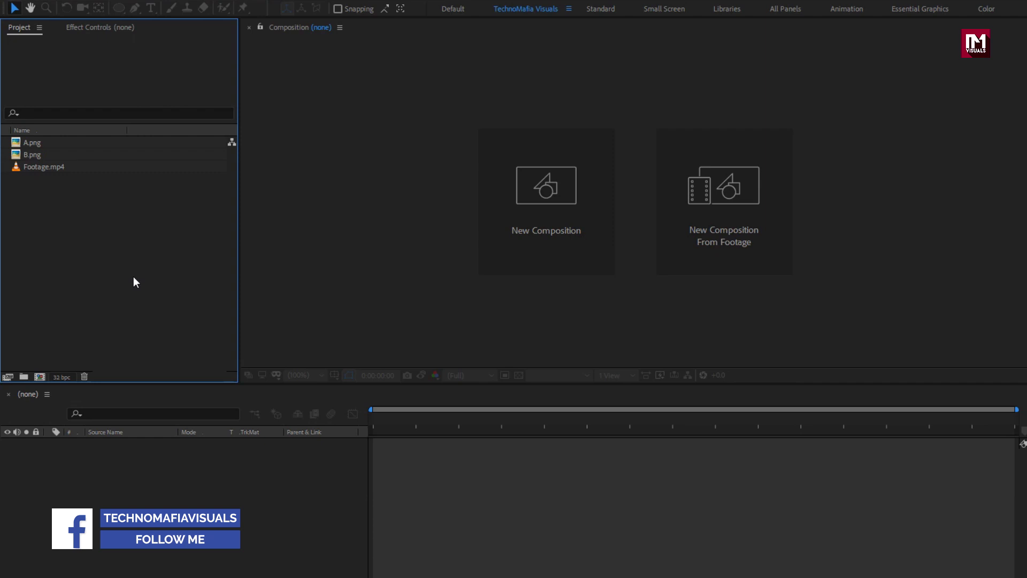
# Preview the A.png, B.png and Footage.mp4 assets in the Project panel.
pyautogui.click(38, 148)
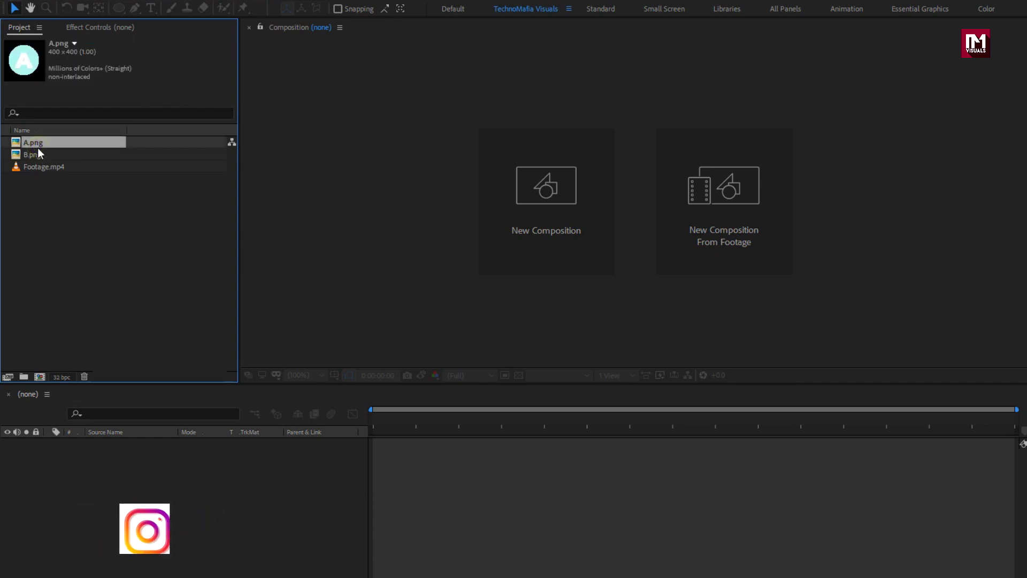
pyautogui.click(38, 155)
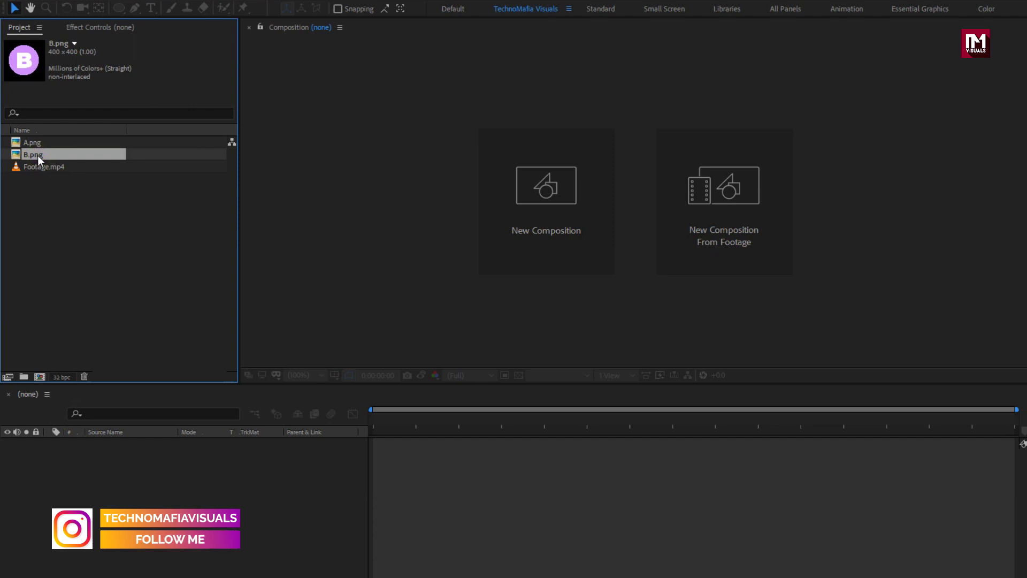
pyautogui.click(63, 167)
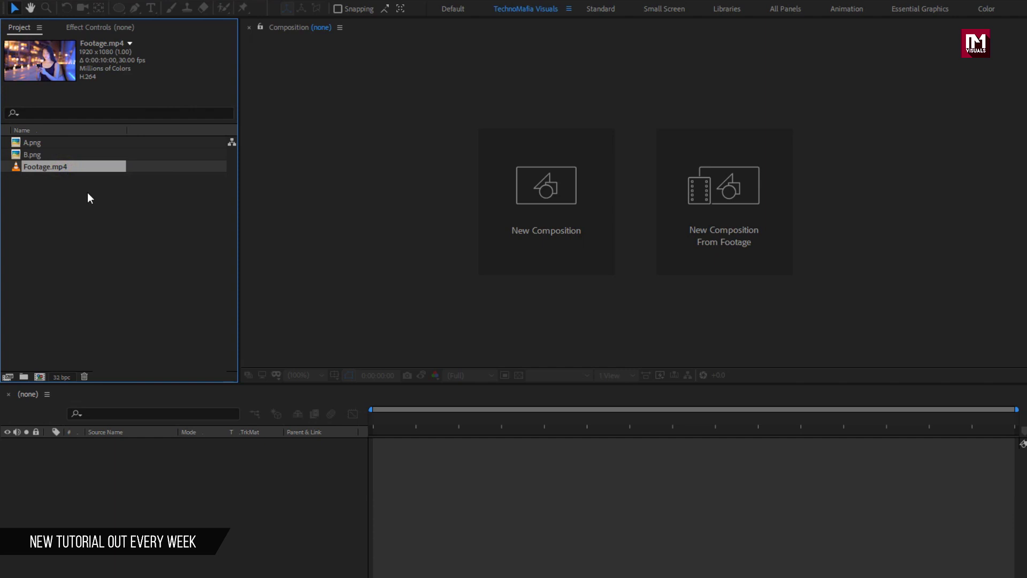
# Create a new 800×200 composition named Person_1.
pyautogui.click(540, 201)
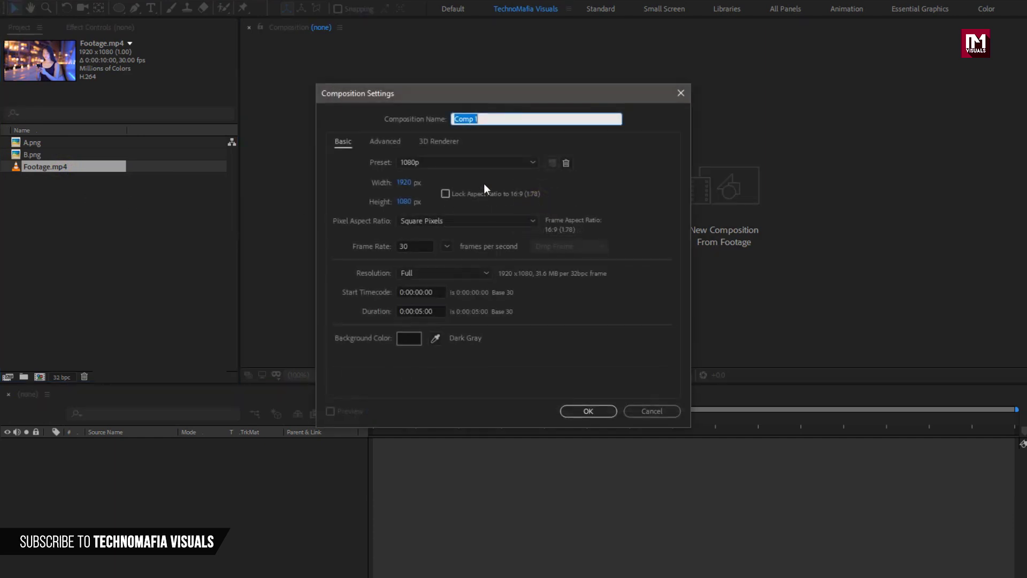
pyautogui.write('Person_1')
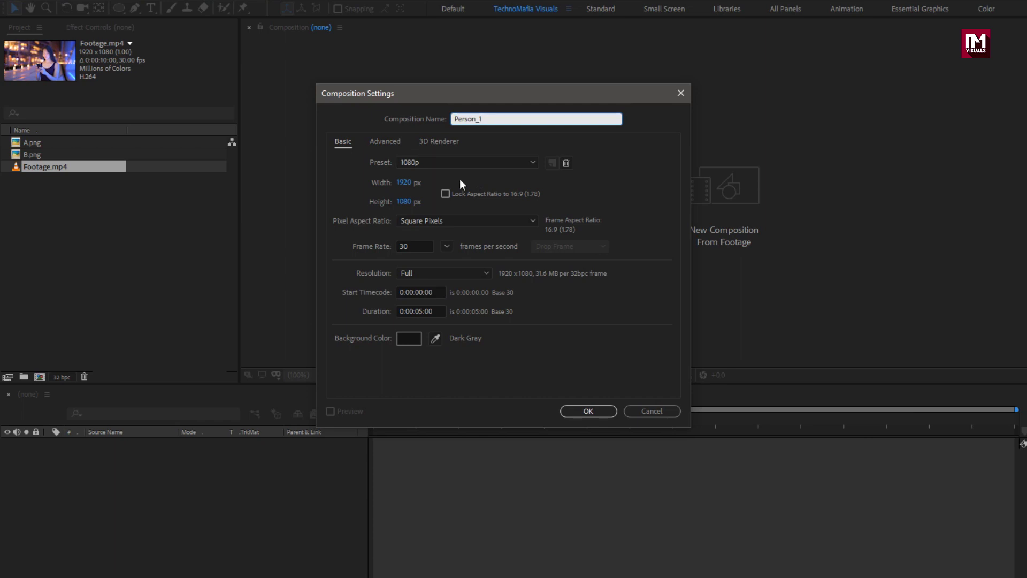
pyautogui.click(400, 184)
pyautogui.write('800')
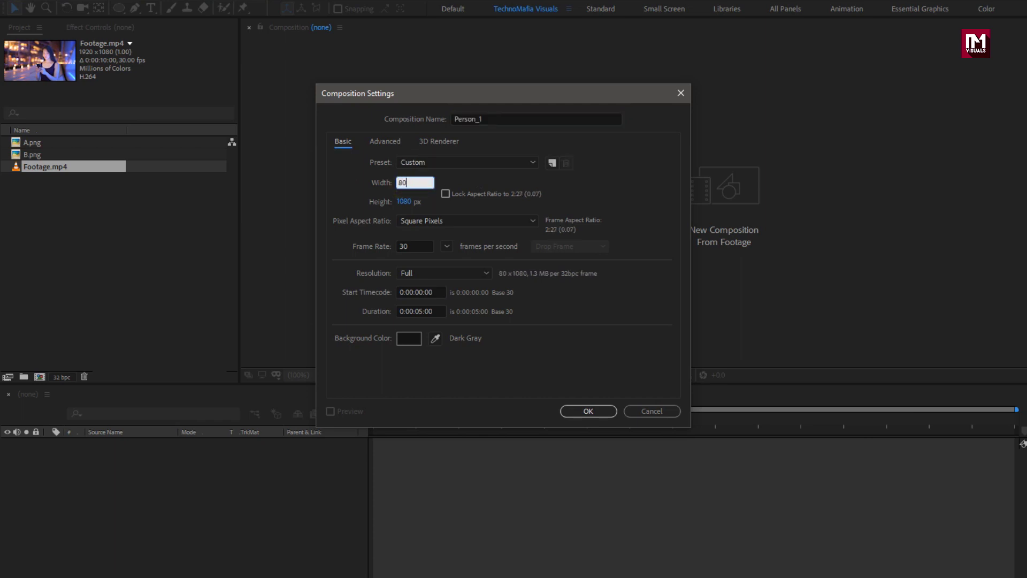
pyautogui.click(403, 204)
pyautogui.write('200')
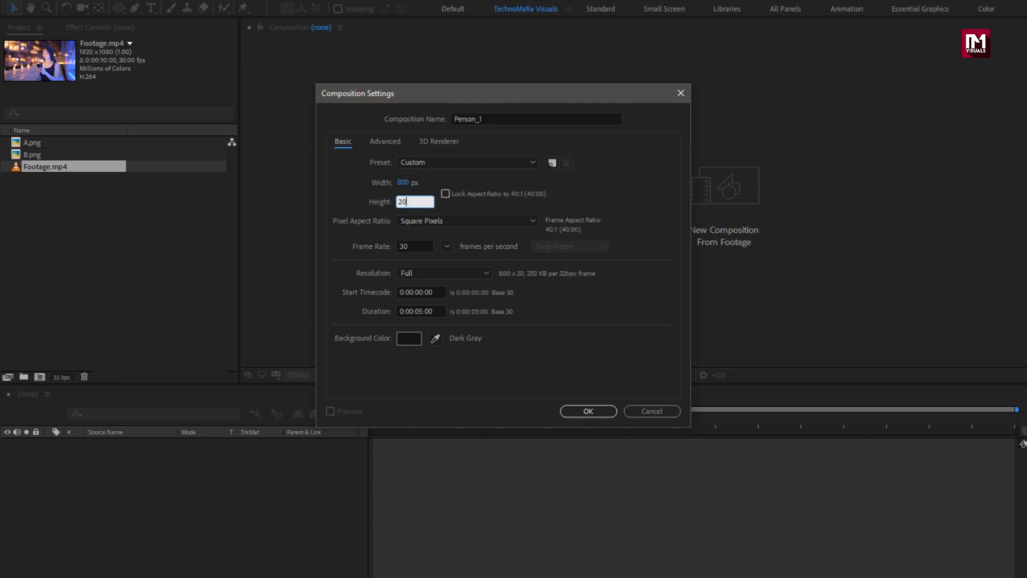
pyautogui.click(589, 411)
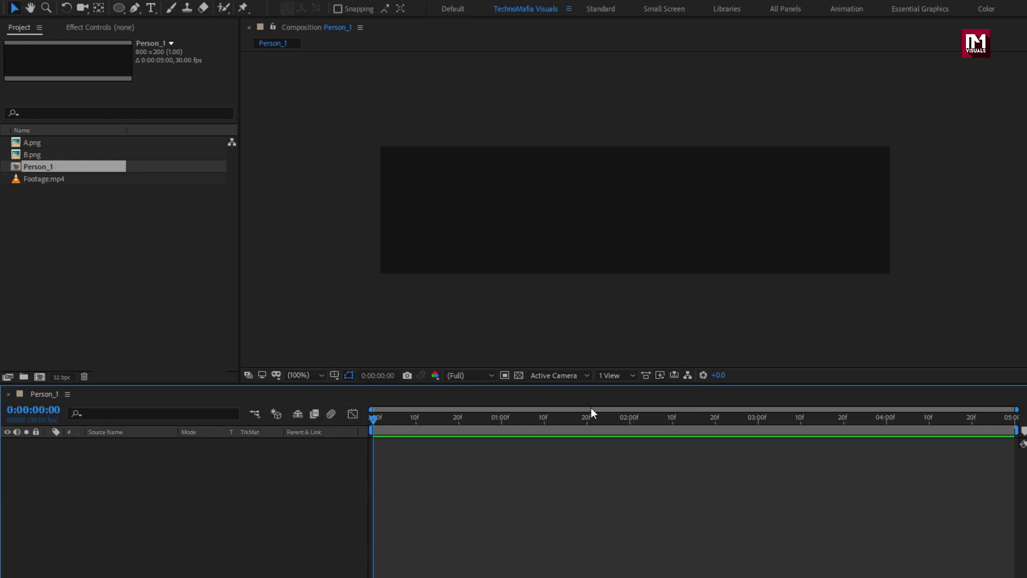
# Set the Ellipse Tool to draw with no fill and a solid-colour stroke.
pyautogui.click(123, 12)
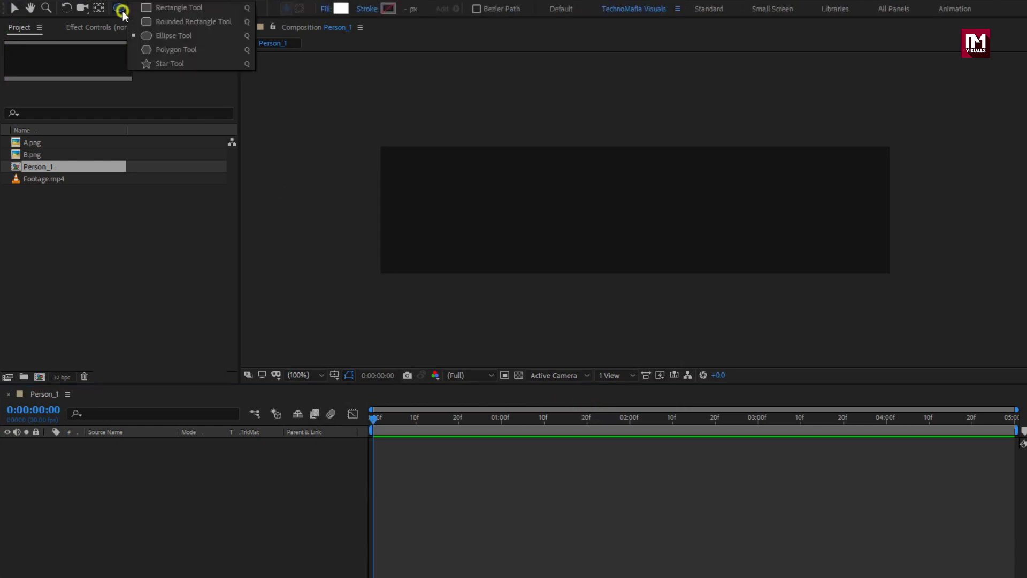
pyautogui.click(181, 37)
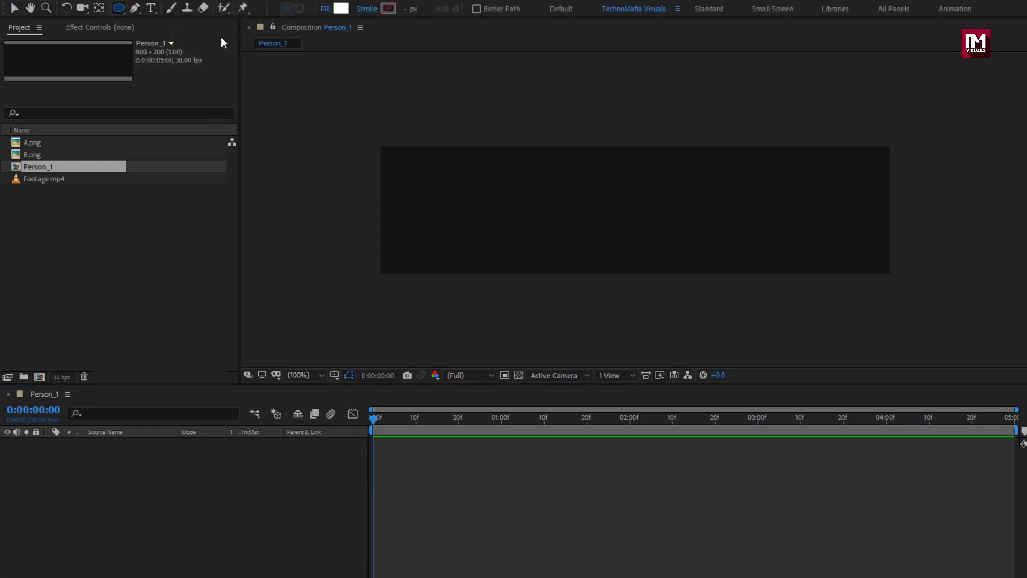
pyautogui.click(324, 8)
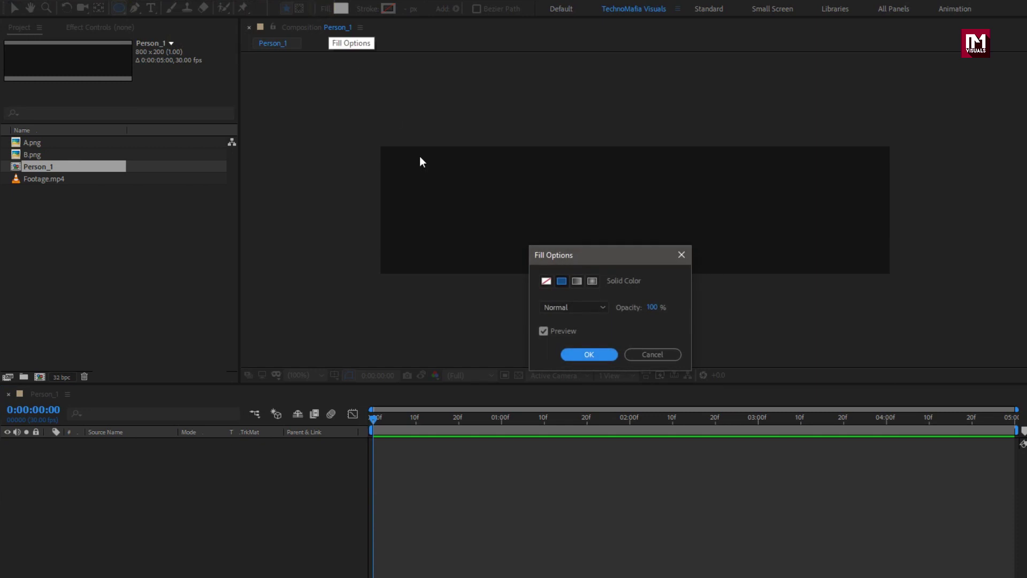
pyautogui.click(547, 281)
pyautogui.click(570, 357)
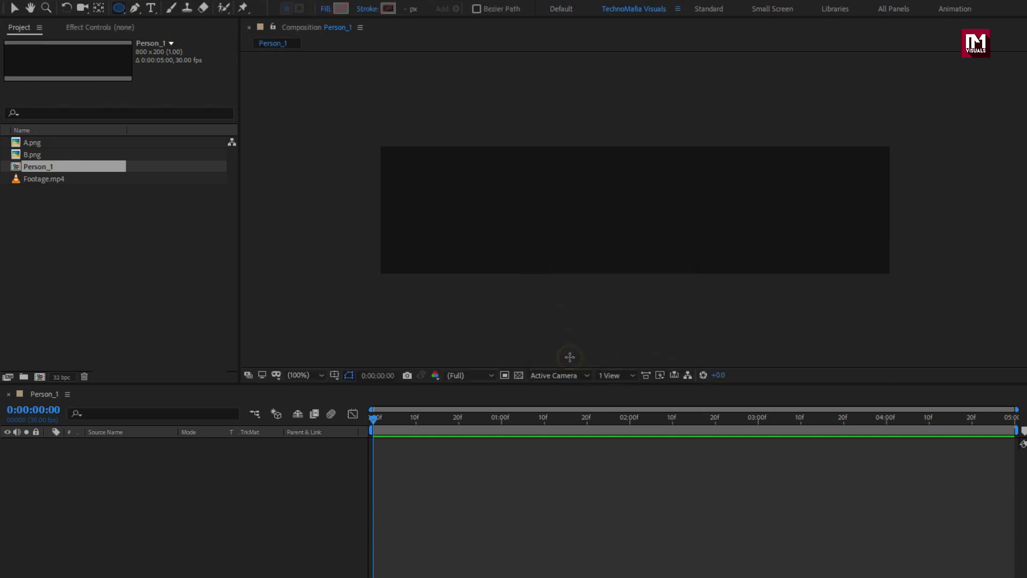
pyautogui.click(364, 9)
pyautogui.click(561, 282)
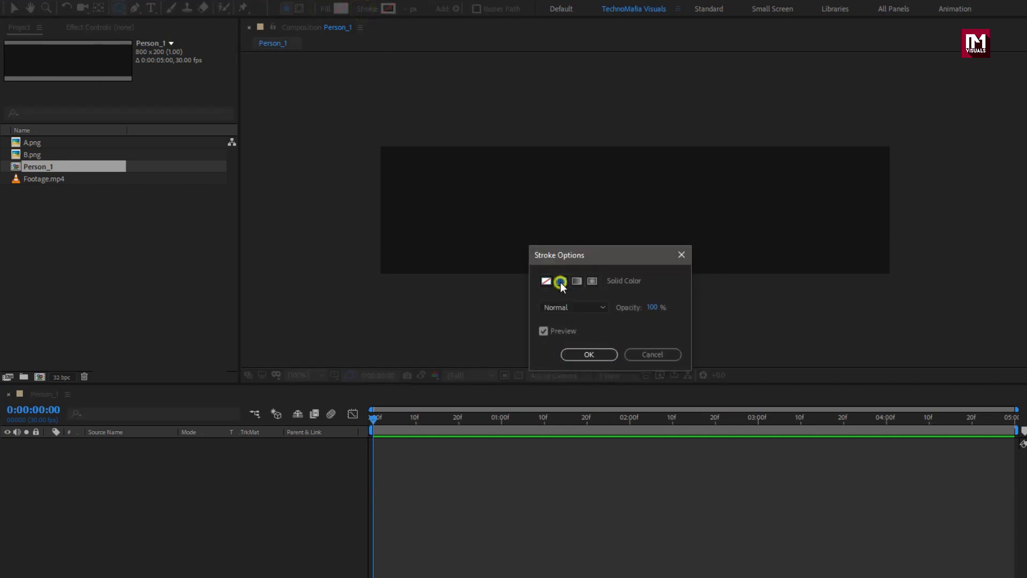
pyautogui.click(580, 358)
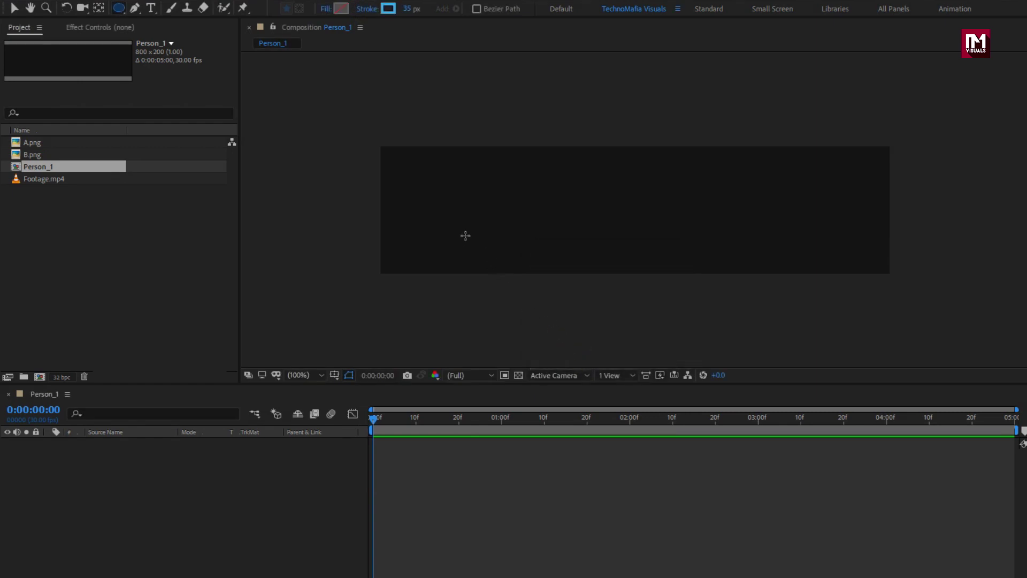
# Draw a circle on the left of Person_1 with a thin 5 px white stroke.
pyautogui.moveTo(431, 209); pyautogui.dragTo(477, 200)
pyautogui.moveTo(410, 11); pyautogui.dragTo(391, 19)
pyautogui.click(387, 10)
pyautogui.moveTo(246, 163)
pyautogui.mouseDown()
pyautogui.moveTo(182, 171)
pyautogui.moveTo(113, 131)
pyautogui.mouseUp()
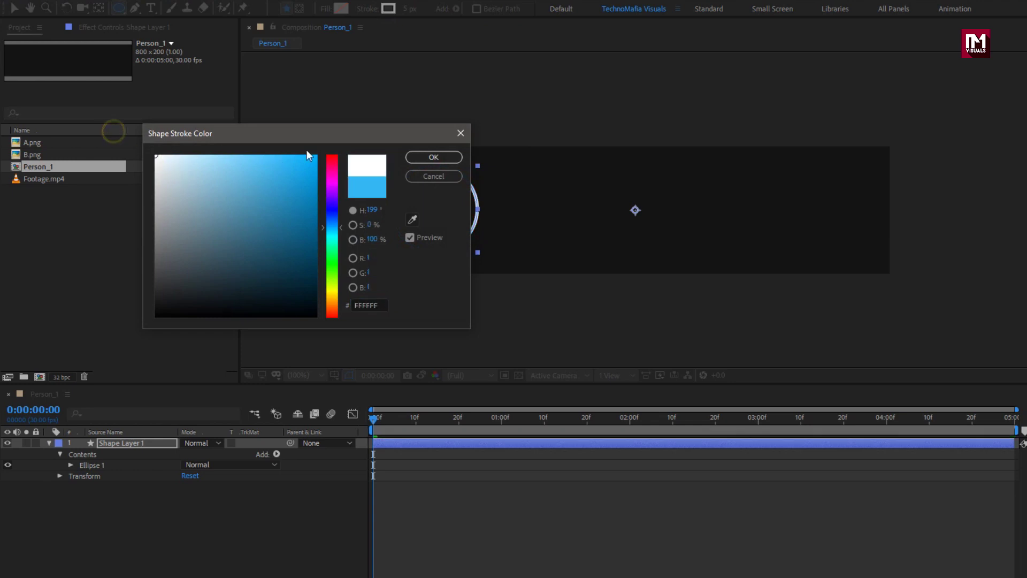
pyautogui.click(426, 158)
pyautogui.press('v')
pyautogui.doubleClick(427, 214)
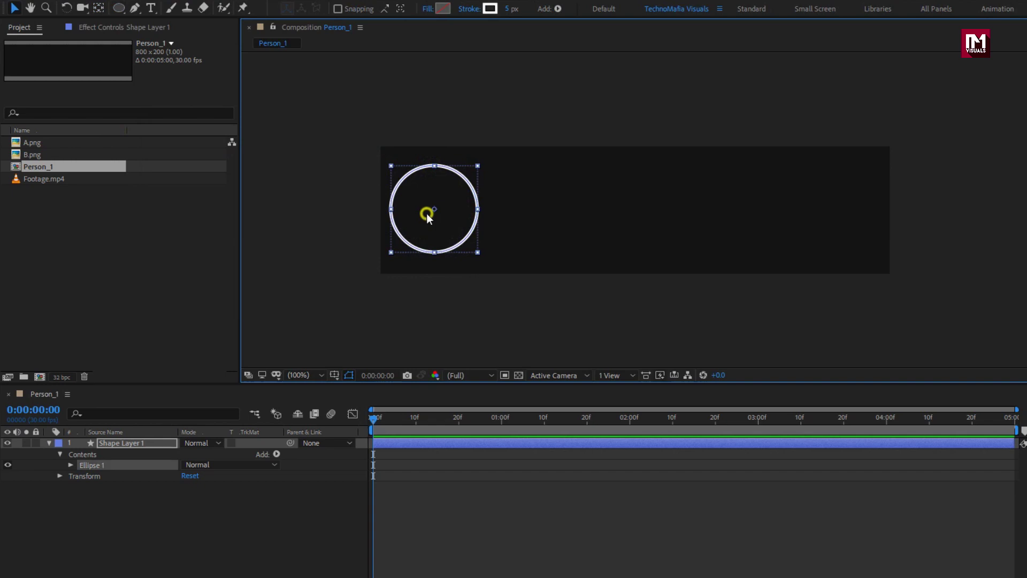
# Move Shape Layer 1's anchor point to the circle's centre with the Pan Behind tool.
pyautogui.click(124, 445)
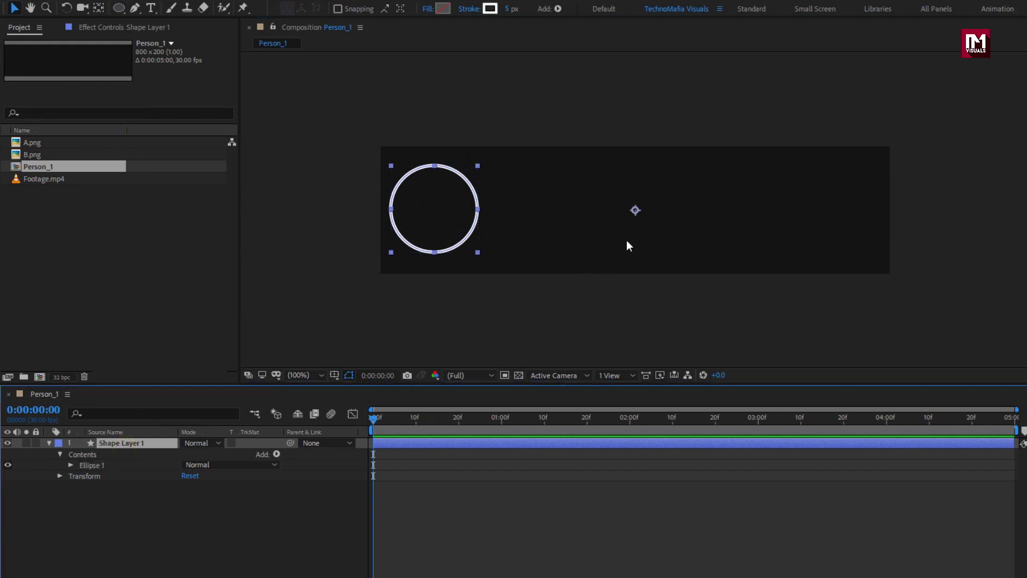
pyautogui.press('y')
pyautogui.moveTo(635, 210); pyautogui.dragTo(433, 209)
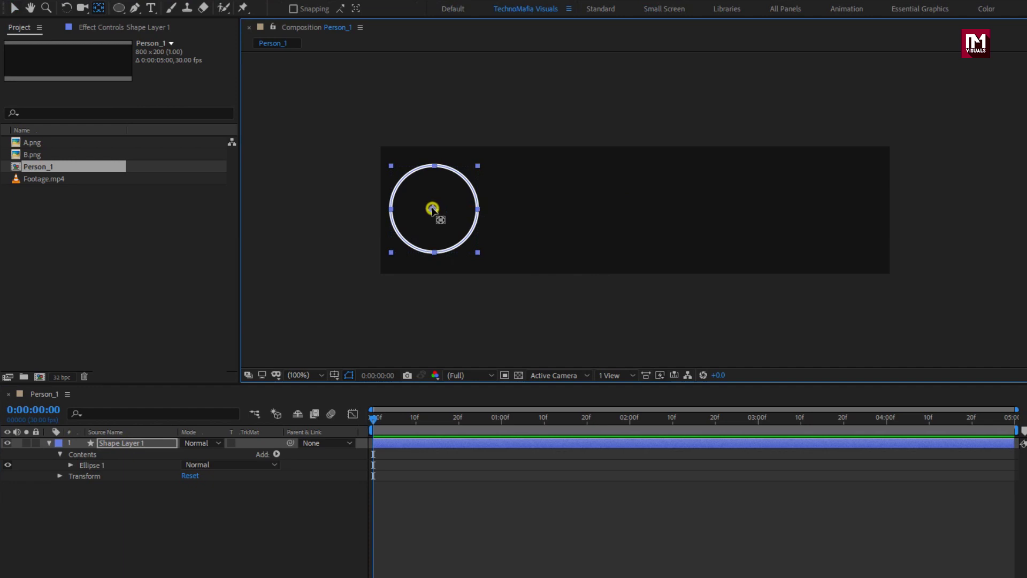
pyautogui.press('s')
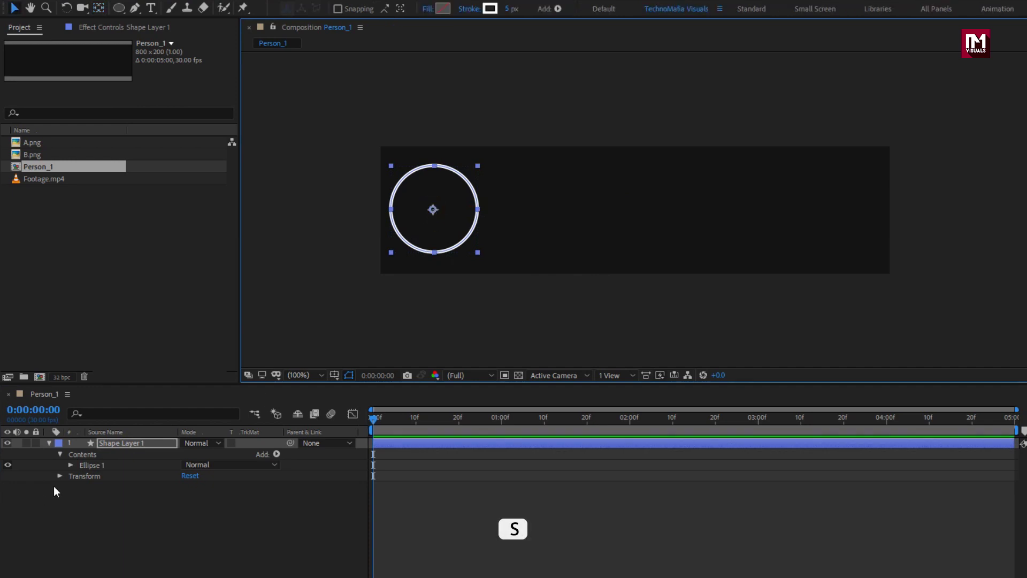
# Keyframe the circle's Scale at 100% on frame 5 and 0% on frame 0.
pyautogui.click(114, 445)
pyautogui.press('s')
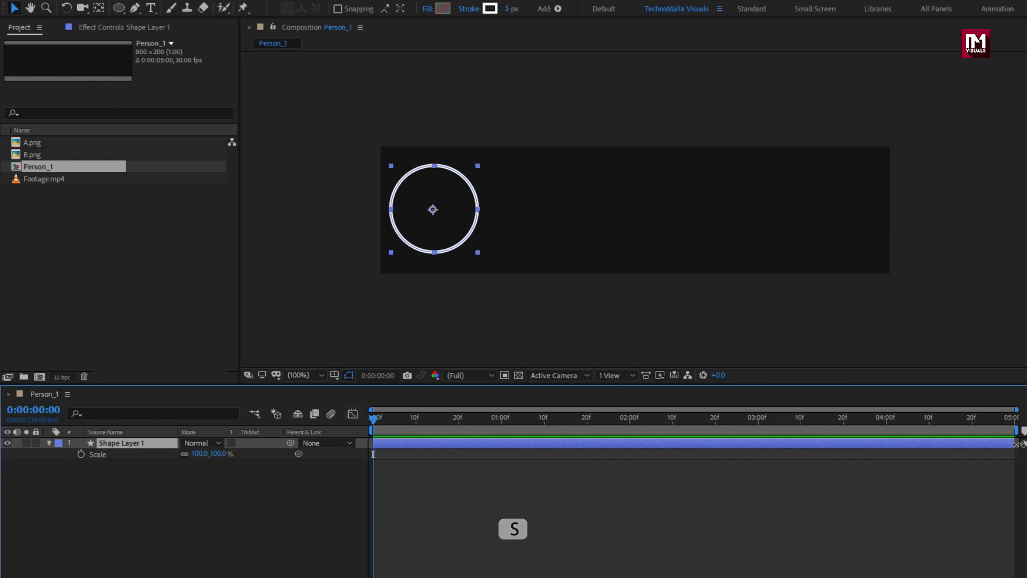
pyautogui.moveTo(1017, 431); pyautogui.dragTo(634, 436)
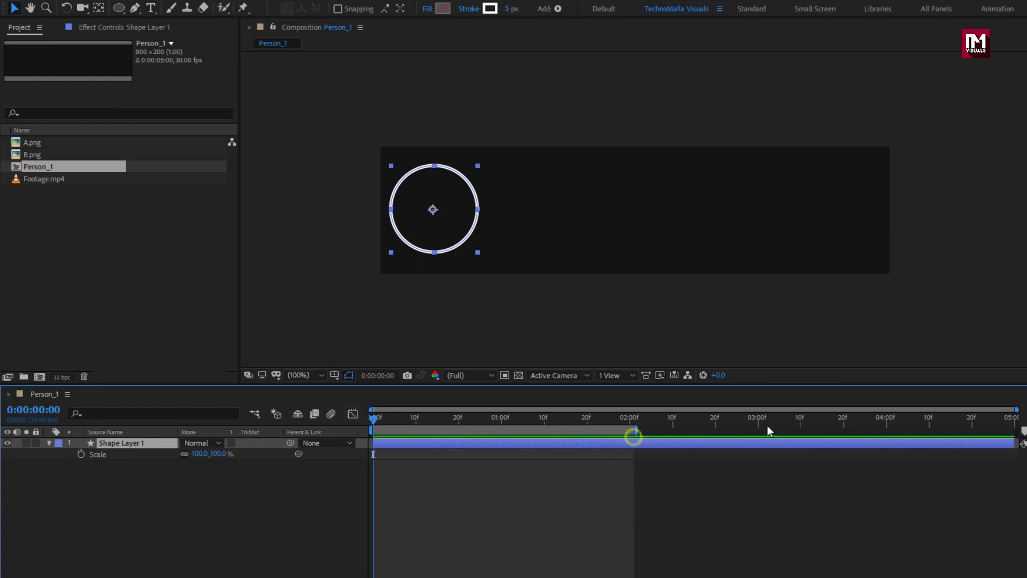
pyautogui.moveTo(1015, 412); pyautogui.dragTo(539, 426)
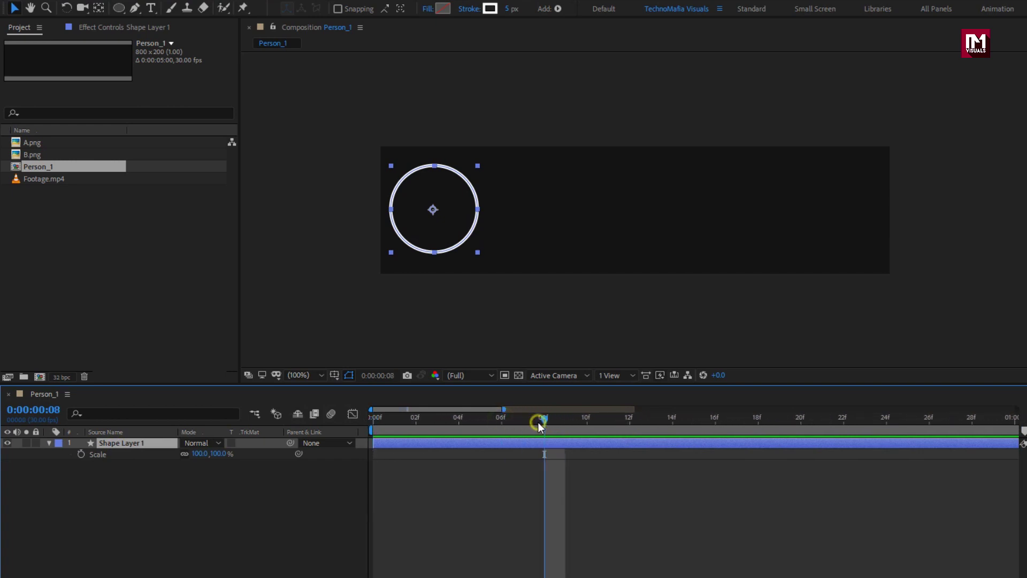
pyautogui.click(480, 419)
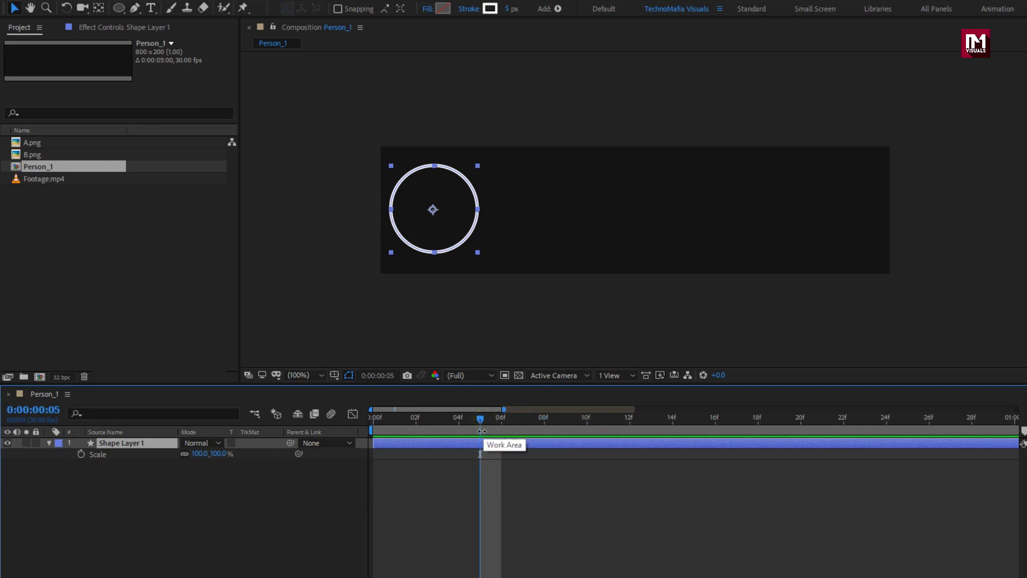
pyautogui.click(81, 453)
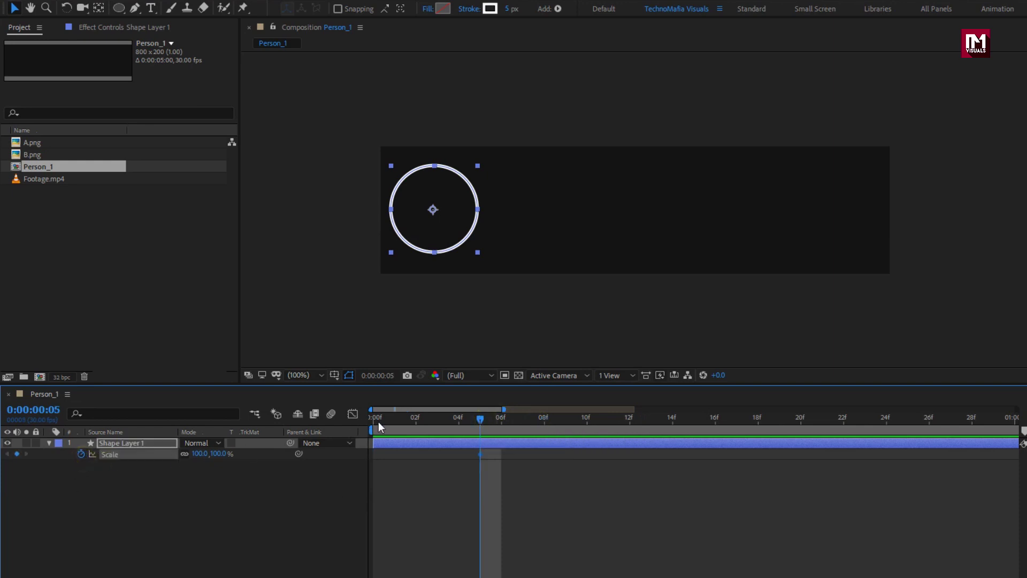
pyautogui.moveTo(378, 421); pyautogui.dragTo(361, 422)
pyautogui.write('0')
pyautogui.press('Return')
pyautogui.moveTo(375, 417); pyautogui.dragTo(446, 417)
# Apply Easy Ease to both Scale keyframes of the circle.
pyautogui.moveTo(498, 474); pyautogui.dragTo(371, 455)
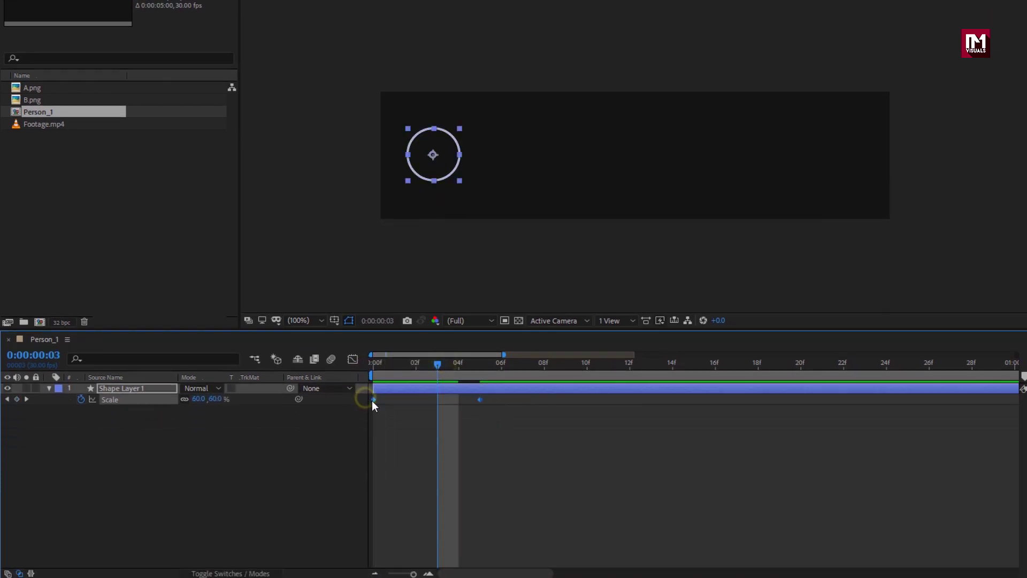
pyautogui.rightClick(373, 400)
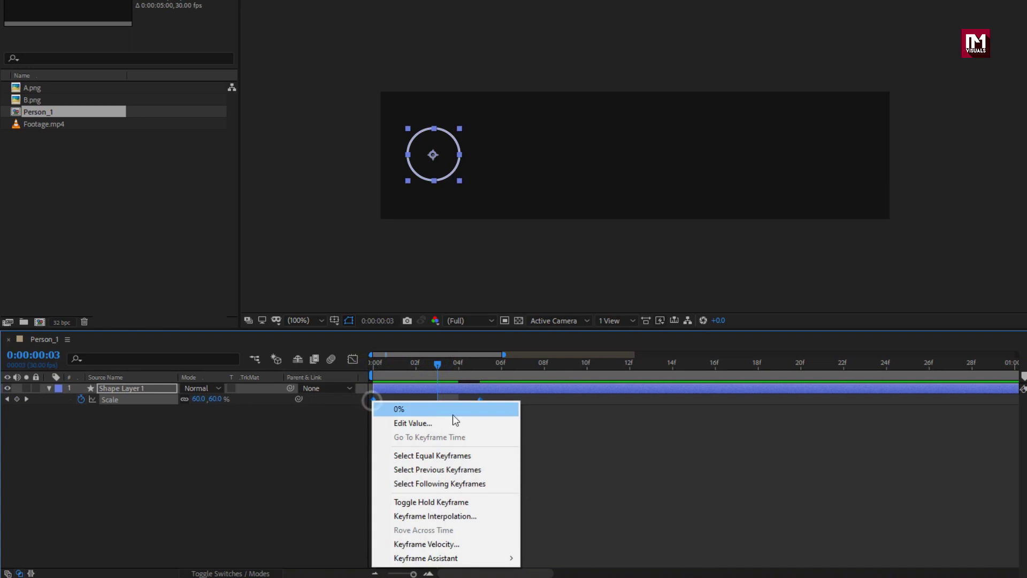
pyautogui.moveTo(511, 558)
pyautogui.click(561, 474)
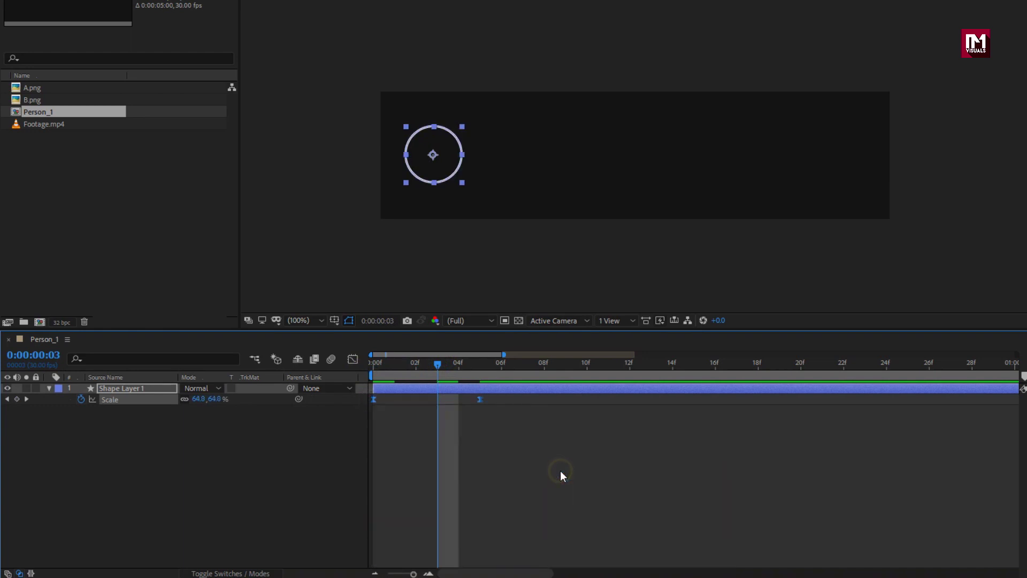
pyautogui.moveTo(470, 369); pyautogui.dragTo(514, 373)
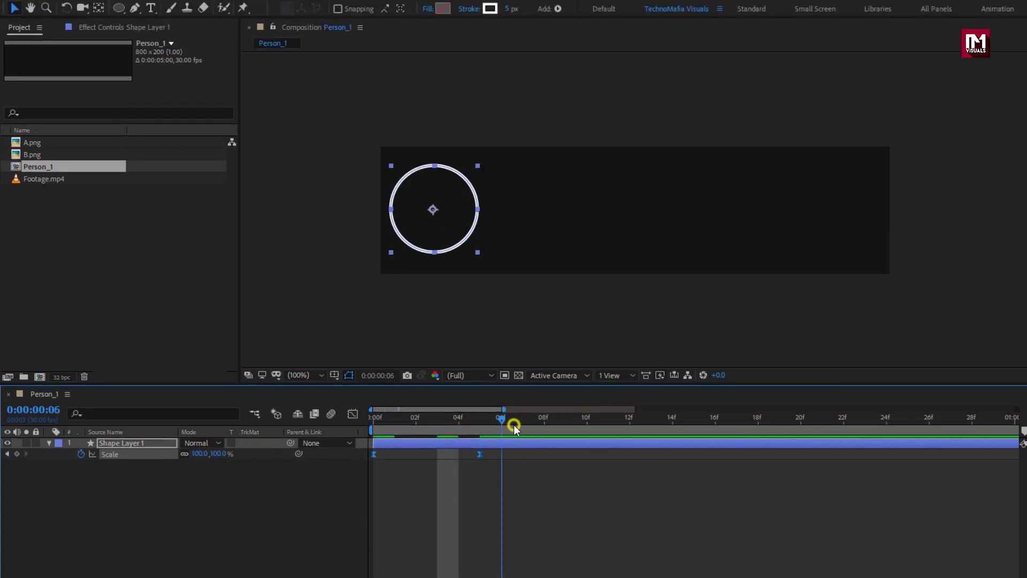
pyautogui.moveTo(513, 427); pyautogui.dragTo(523, 425)
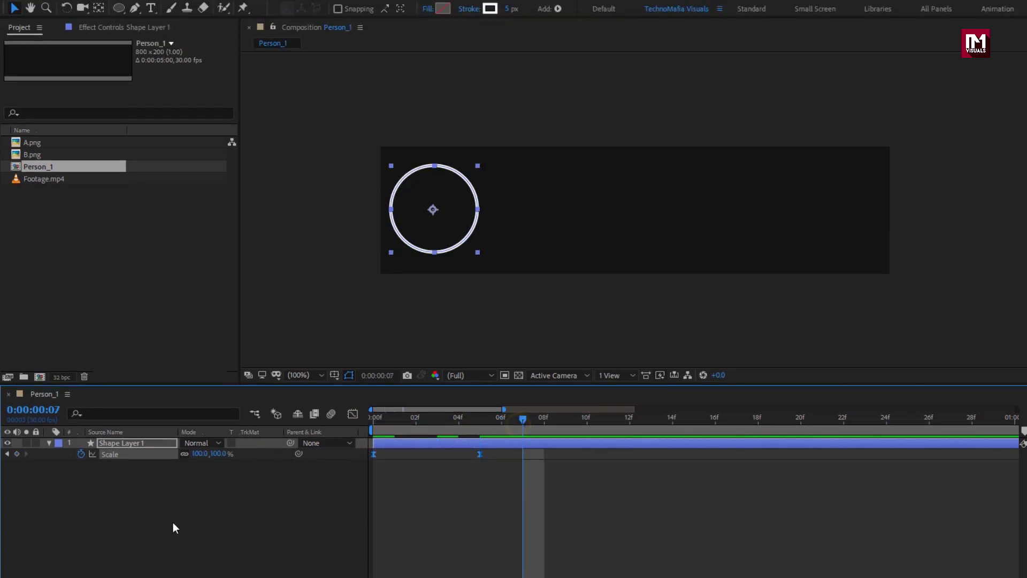
# Add A.png to Person_1, scale it to 39% and place it inside the circle.
pyautogui.click(172, 517)
pyautogui.click(31, 143)
pyautogui.moveTo(39, 148); pyautogui.dragTo(137, 440)
pyautogui.press('s')
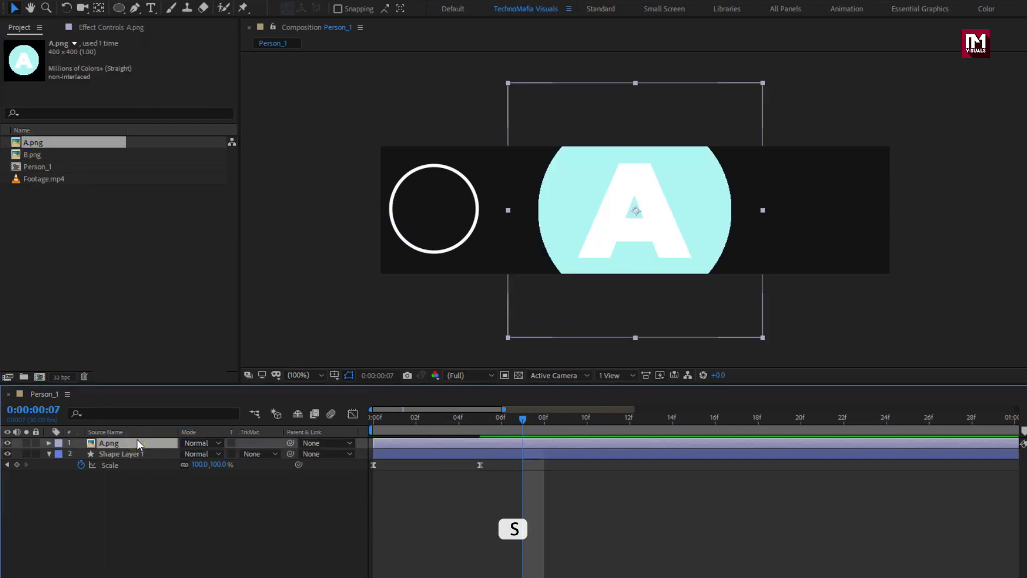
pyautogui.press('s')
pyautogui.click(220, 456)
pyautogui.moveTo(220, 456); pyautogui.dragTo(188, 459)
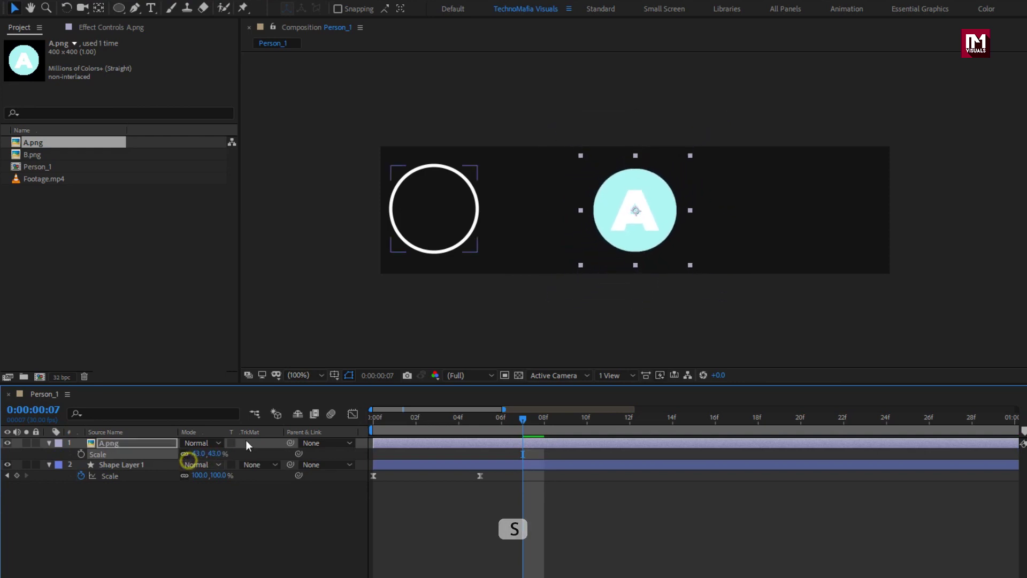
pyautogui.moveTo(643, 222); pyautogui.dragTo(442, 220)
pyautogui.click(217, 455)
pyautogui.press('Down')
pyautogui.press('Down')
pyautogui.press('Down')
pyautogui.press('Down')
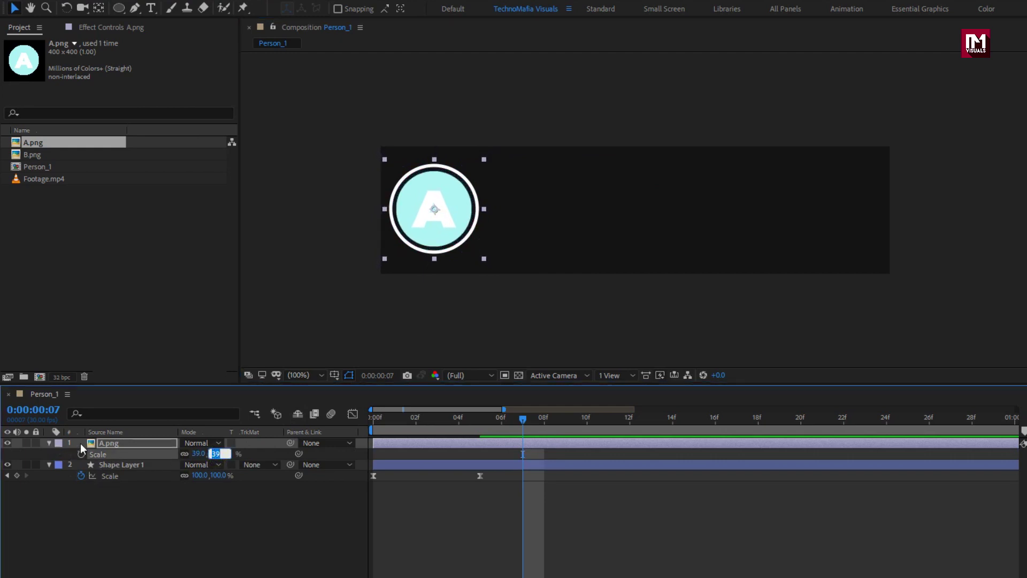
pyautogui.click(119, 444)
# Keyframe A.png's Scale at 39% on frame 10 and 0% on frame 03.
pyautogui.click(587, 419)
pyautogui.click(82, 454)
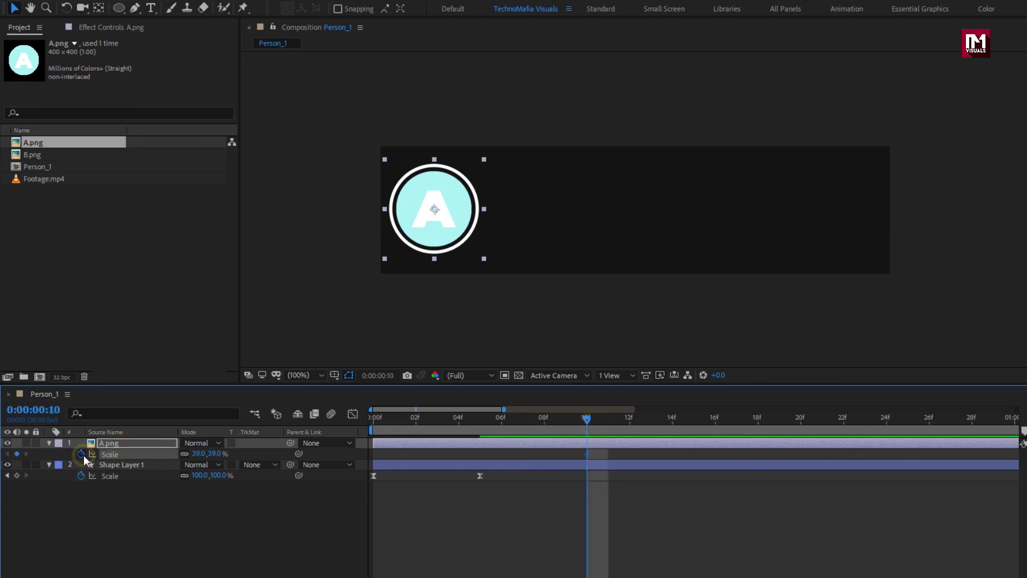
pyautogui.moveTo(475, 421)
pyautogui.mouseDown()
pyautogui.moveTo(419, 421)
pyautogui.moveTo(435, 422)
pyautogui.mouseUp()
pyautogui.click(213, 454)
pyautogui.write('0')
pyautogui.press('Return')
pyautogui.moveTo(433, 422)
pyautogui.mouseDown()
pyautogui.moveTo(365, 422)
pyautogui.moveTo(587, 424)
pyautogui.moveTo(532, 456)
pyautogui.moveTo(429, 462)
pyautogui.moveTo(431, 406)
pyautogui.mouseUp()
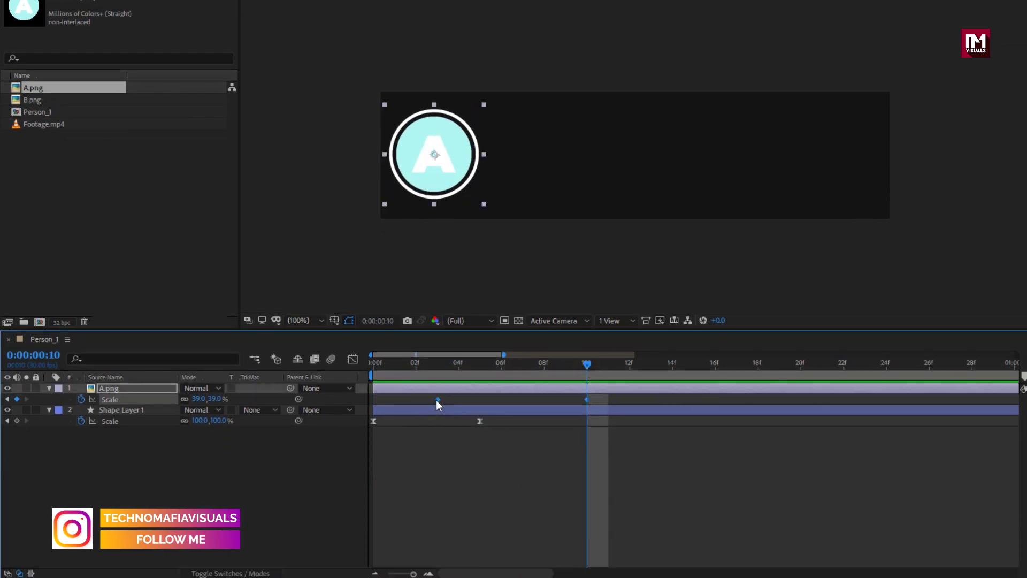
# Apply Easy Ease to A.png's scale keyframes and move the end keyframe to 08f.
pyautogui.rightClick(438, 400)
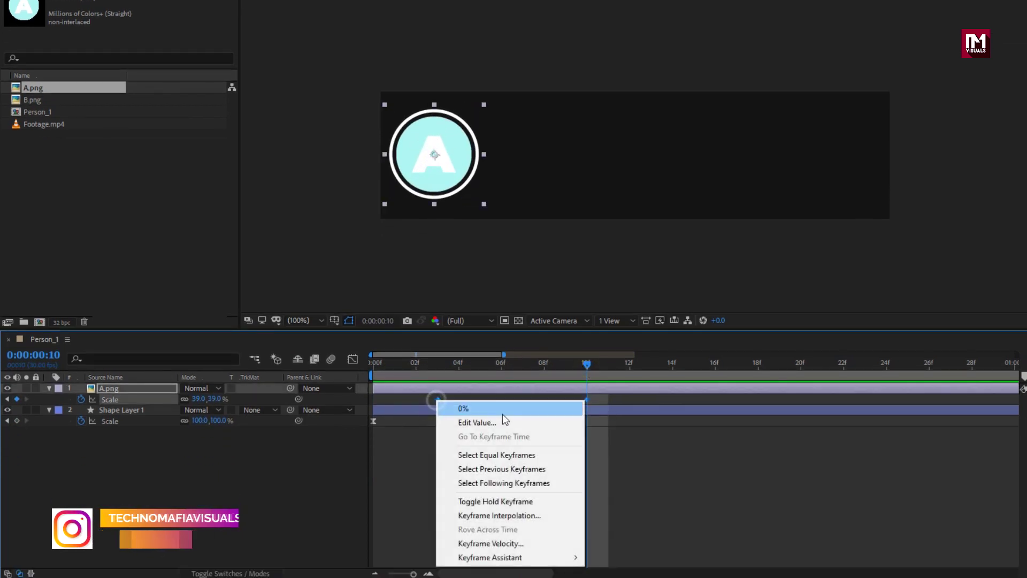
pyautogui.moveTo(575, 557)
pyautogui.click(628, 472)
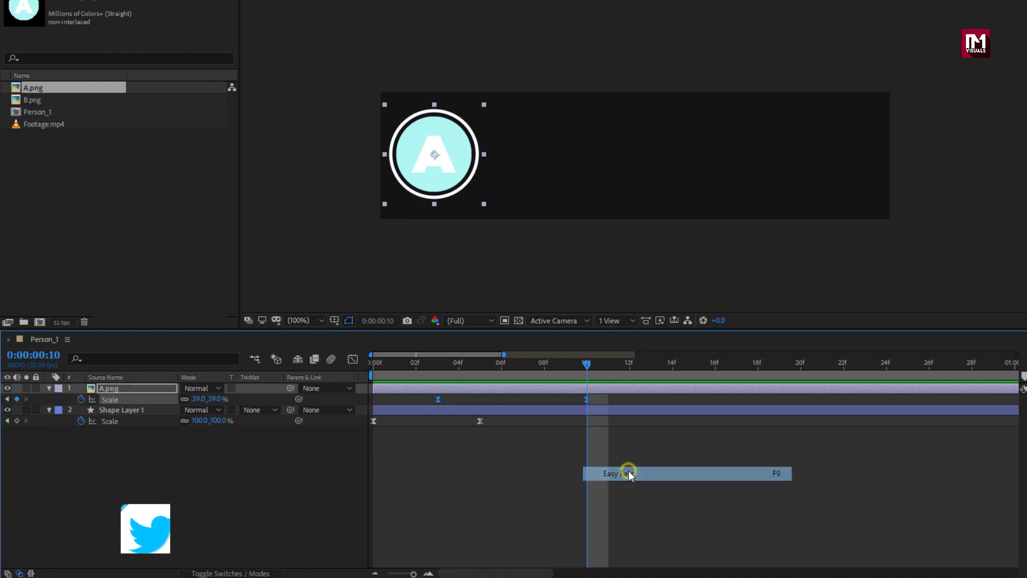
pyautogui.click(544, 369)
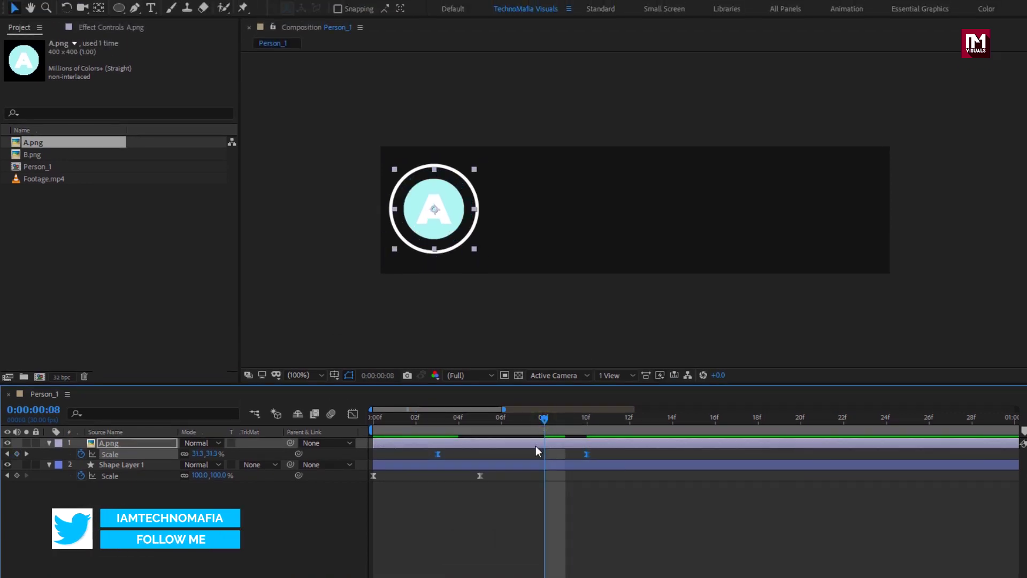
pyautogui.moveTo(585, 404); pyautogui.dragTo(560, 408)
pyautogui.moveTo(561, 460); pyautogui.dragTo(546, 459)
pyautogui.moveTo(544, 418); pyautogui.dragTo(629, 424)
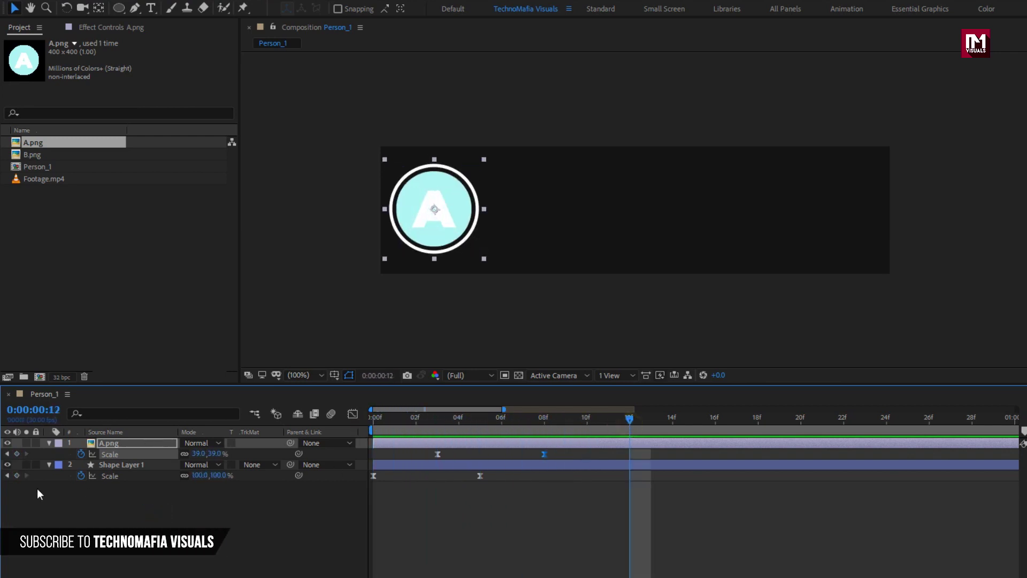
# Collapse the A.png and Shape Layer 1 properties and deselect the layers.
pyautogui.click(49, 443)
pyautogui.click(49, 454)
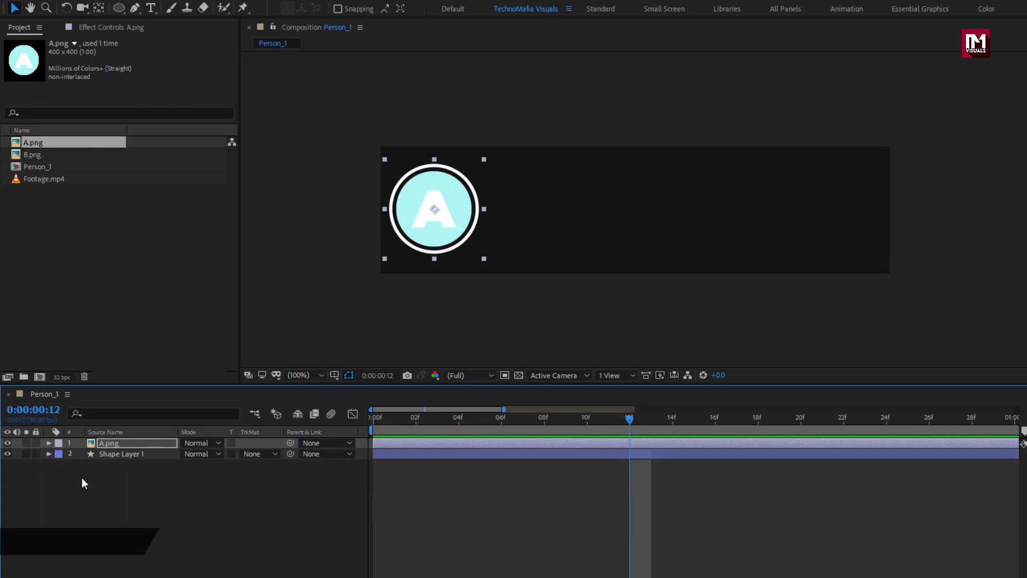
pyautogui.click(101, 472)
pyautogui.rightClick(101, 473)
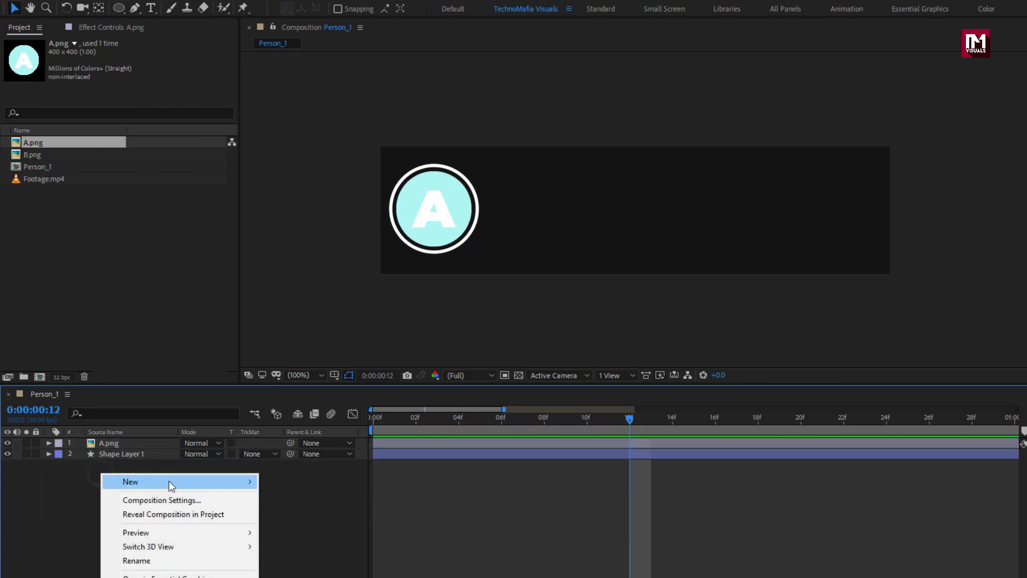
# Create Null 1 and parent A.png and Shape Layer 1 to it.
pyautogui.moveTo(215, 482)
pyautogui.click(296, 556)
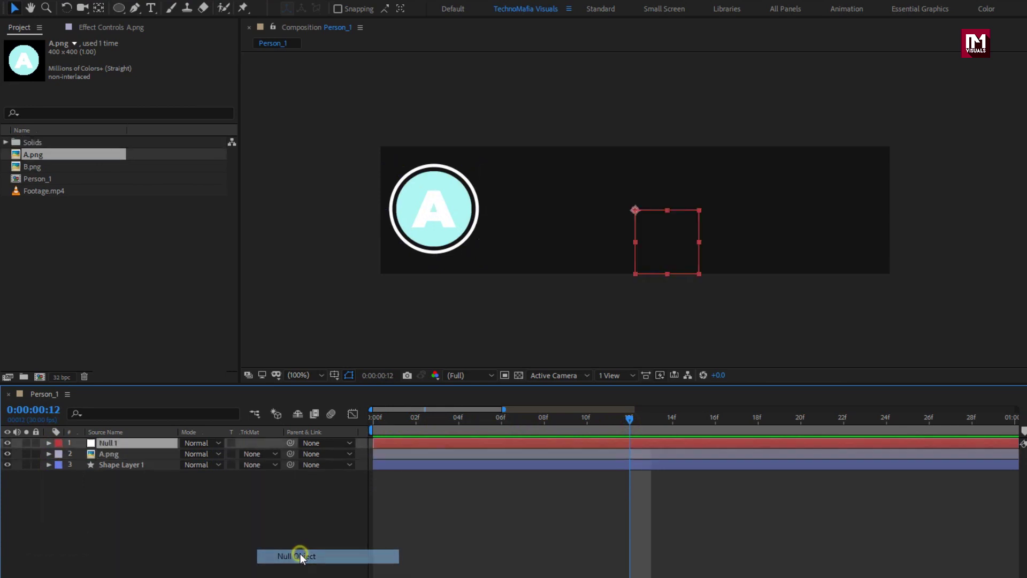
pyautogui.click(123, 474)
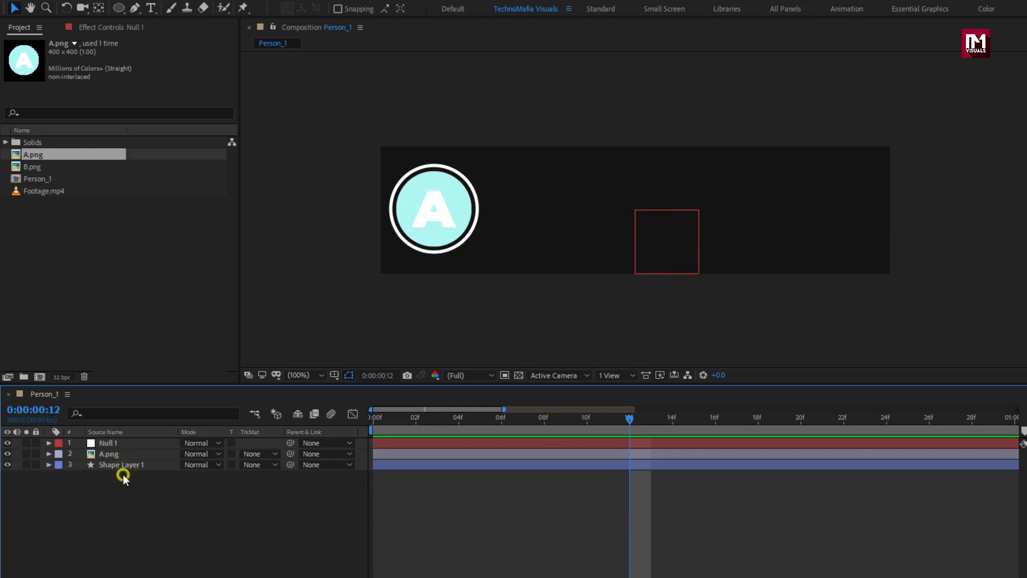
pyautogui.click(114, 462)
pyautogui.keyDown('ctrl'); pyautogui.click(112, 456); pyautogui.keyUp('ctrl')
pyautogui.click(300, 454)
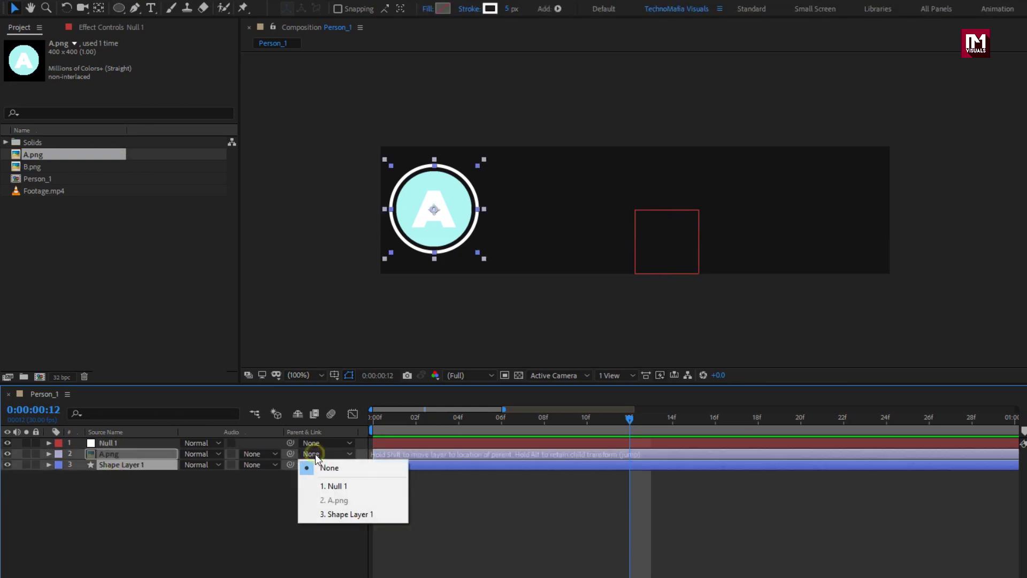
pyautogui.click(376, 487)
pyautogui.click(257, 479)
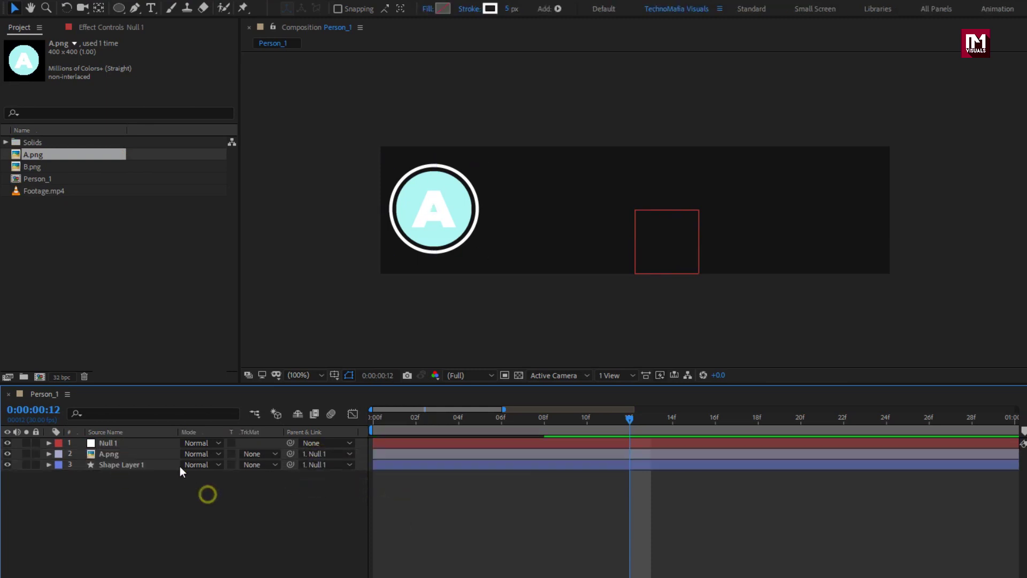
# Scale Null 1 to about 96% and set its X position to 398.
pyautogui.press('s')
pyautogui.click(102, 444)
pyautogui.press('s')
pyautogui.moveTo(221, 454); pyautogui.dragTo(219, 454)
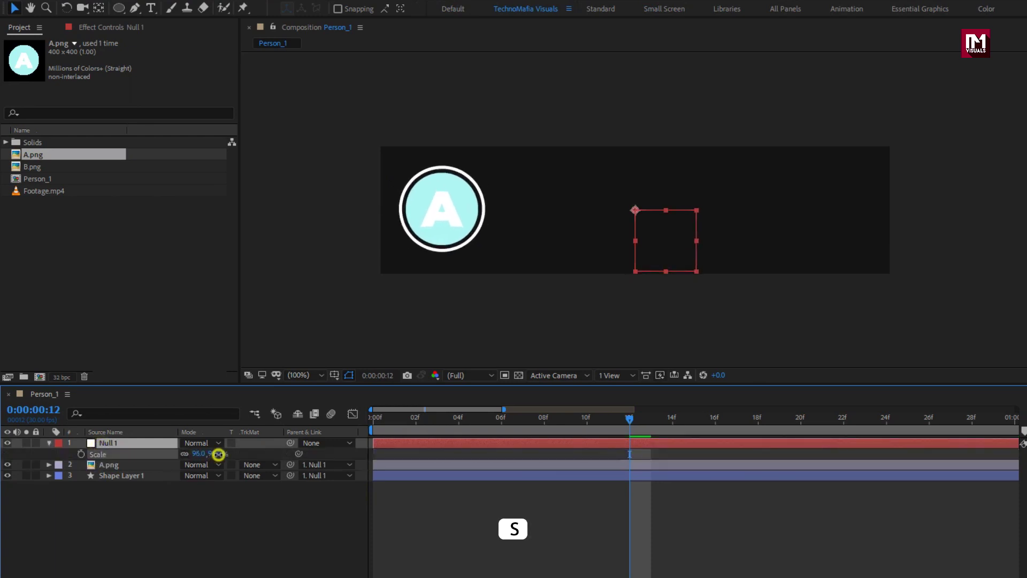
pyautogui.click(142, 443)
pyautogui.press('p')
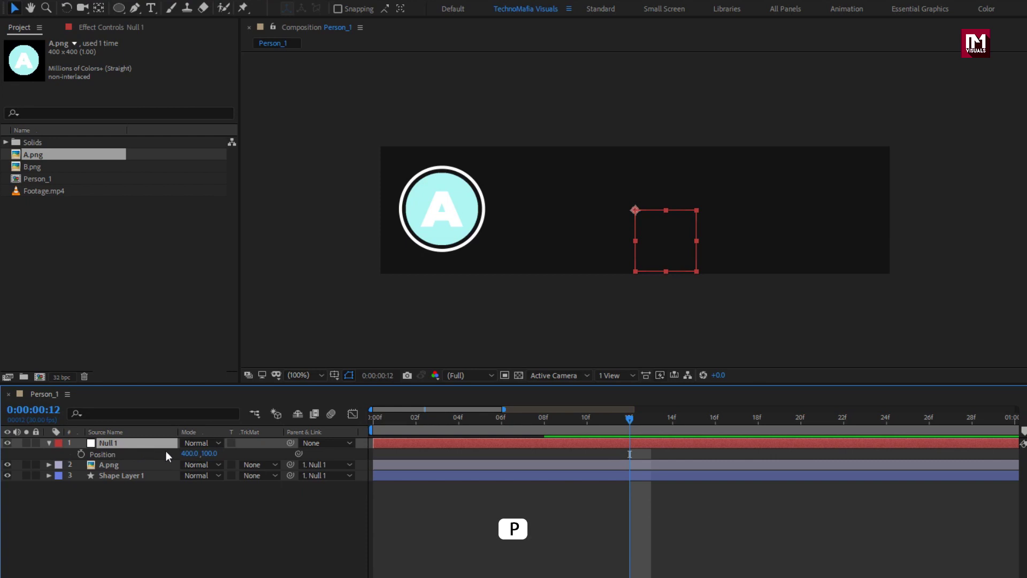
pyautogui.moveTo(190, 456)
pyautogui.mouseDown()
pyautogui.moveTo(165, 456)
pyautogui.moveTo(209, 457)
pyautogui.mouseUp()
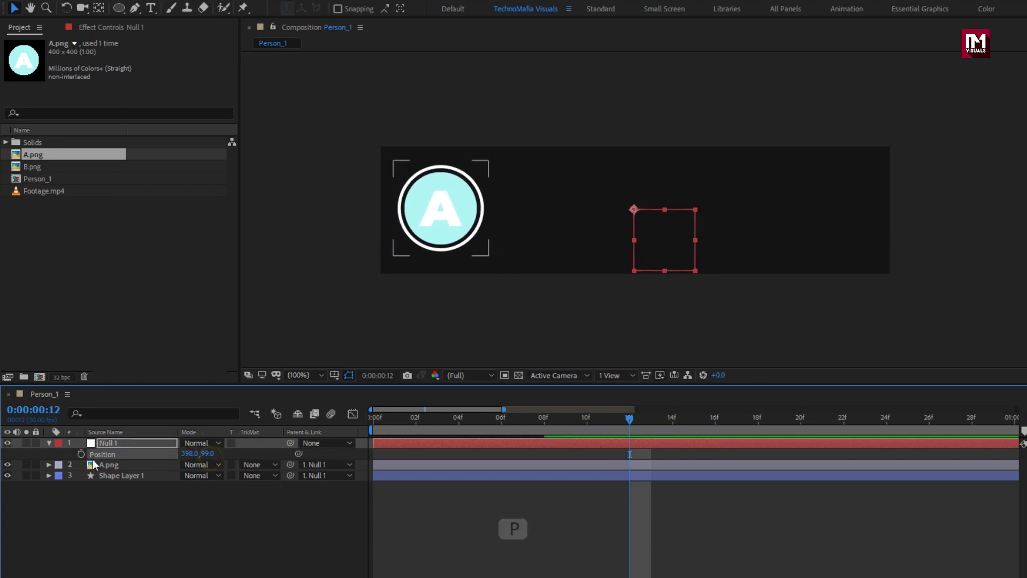
pyautogui.click(50, 446)
pyautogui.click(127, 494)
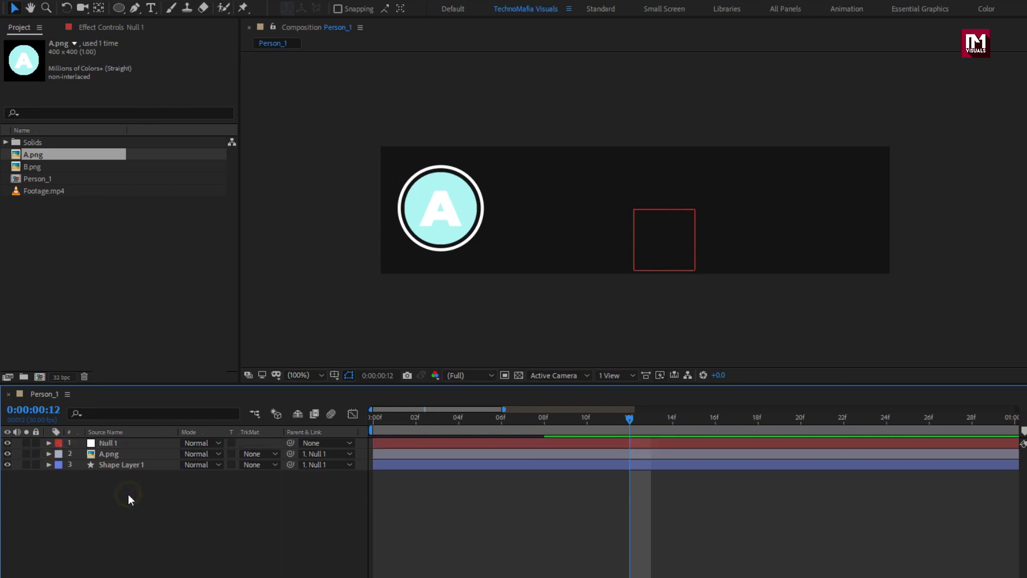
# Draw a wide rectangle right of the avatar with a solid fill and no stroke.
pyautogui.click(119, 8)
pyautogui.click(188, 12)
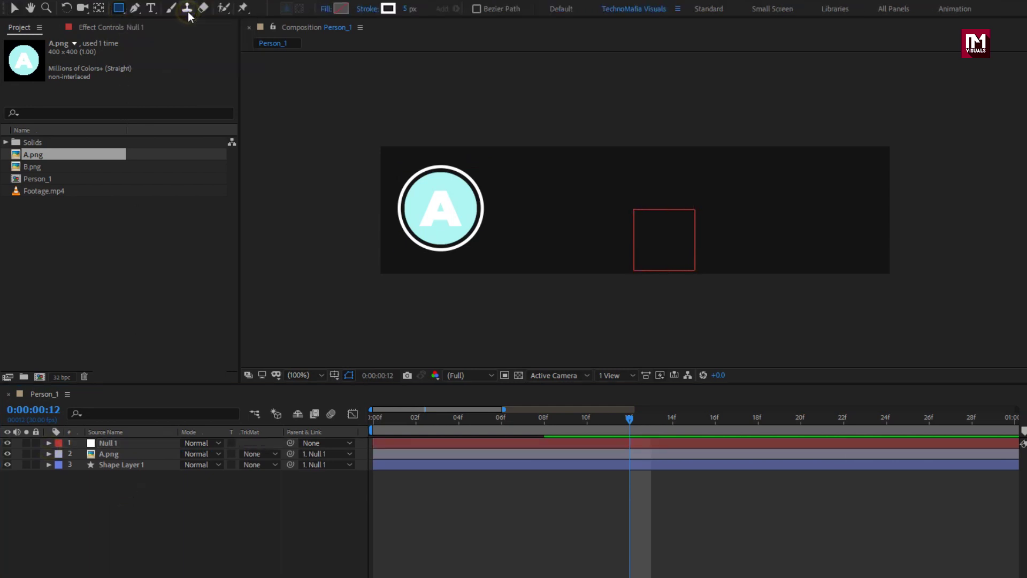
pyautogui.moveTo(496, 172); pyautogui.dragTo(868, 246)
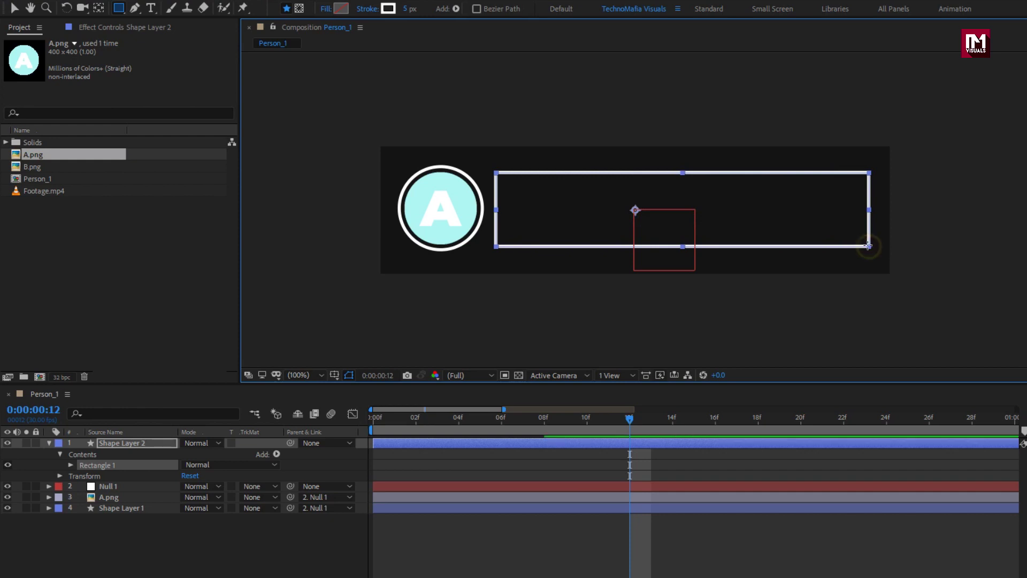
pyautogui.click(325, 10)
pyautogui.click(560, 282)
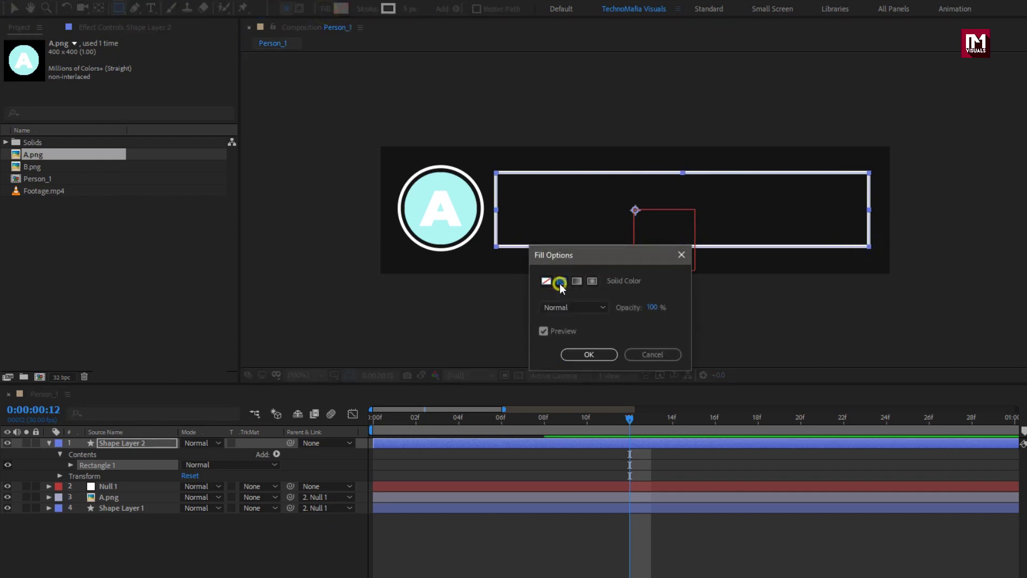
pyautogui.click(579, 355)
pyautogui.click(367, 10)
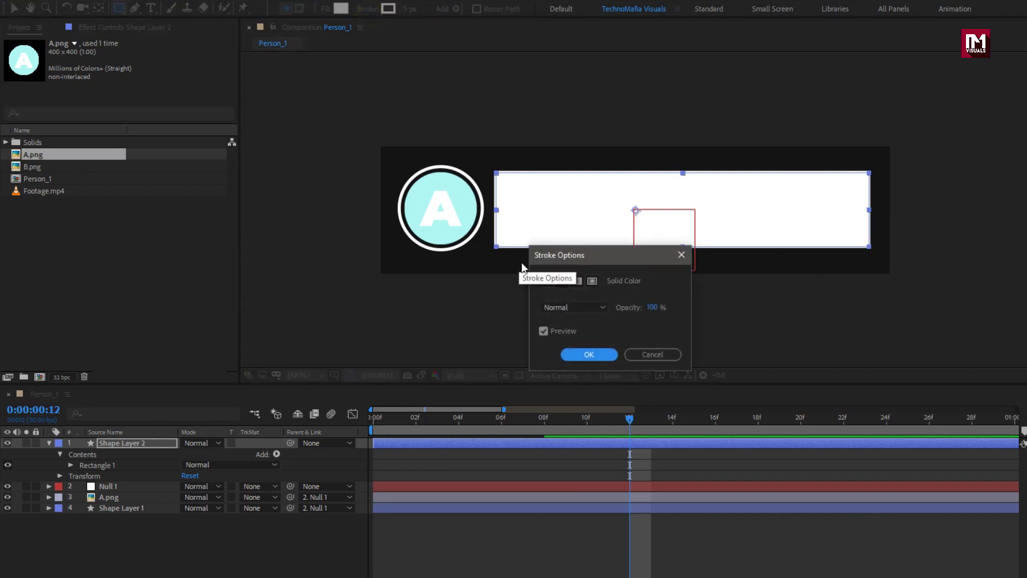
pyautogui.click(546, 281)
pyautogui.click(590, 355)
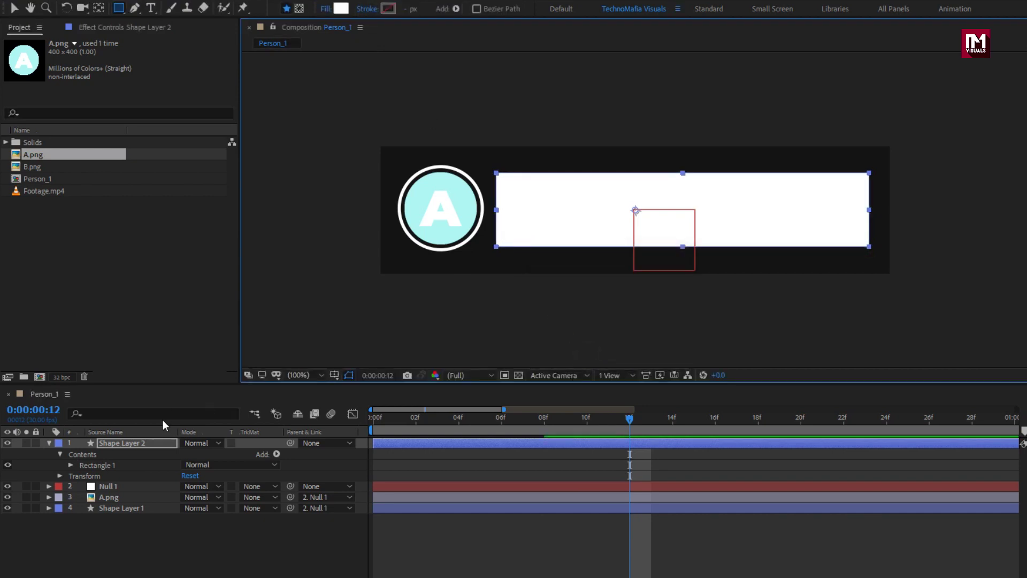
# Set Shape Layer 2's fill colour to dark grey 6A6969.
pyautogui.click(121, 448)
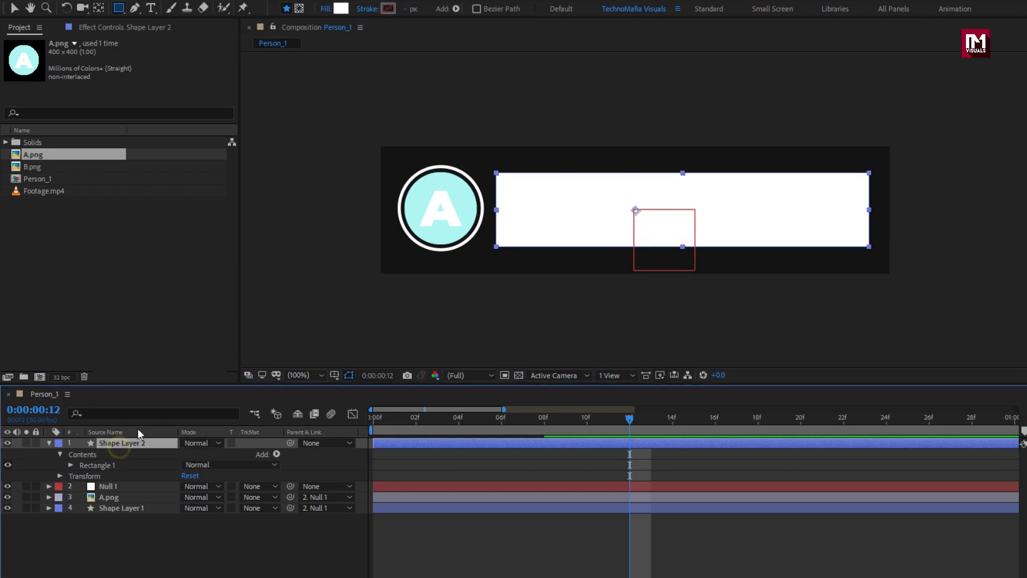
pyautogui.click(340, 8)
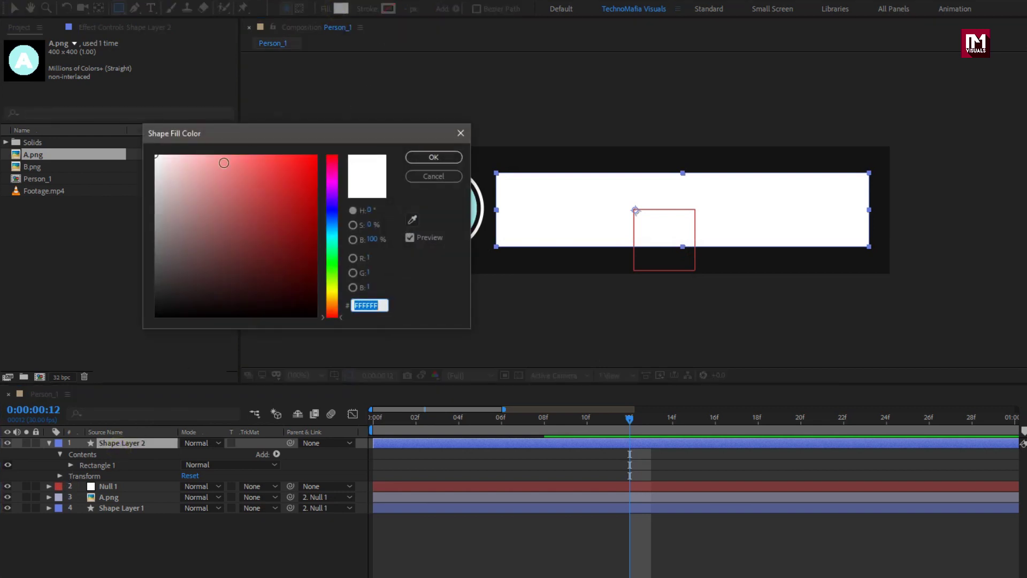
pyautogui.click(156, 209)
pyautogui.moveTo(157, 208); pyautogui.dragTo(156, 249)
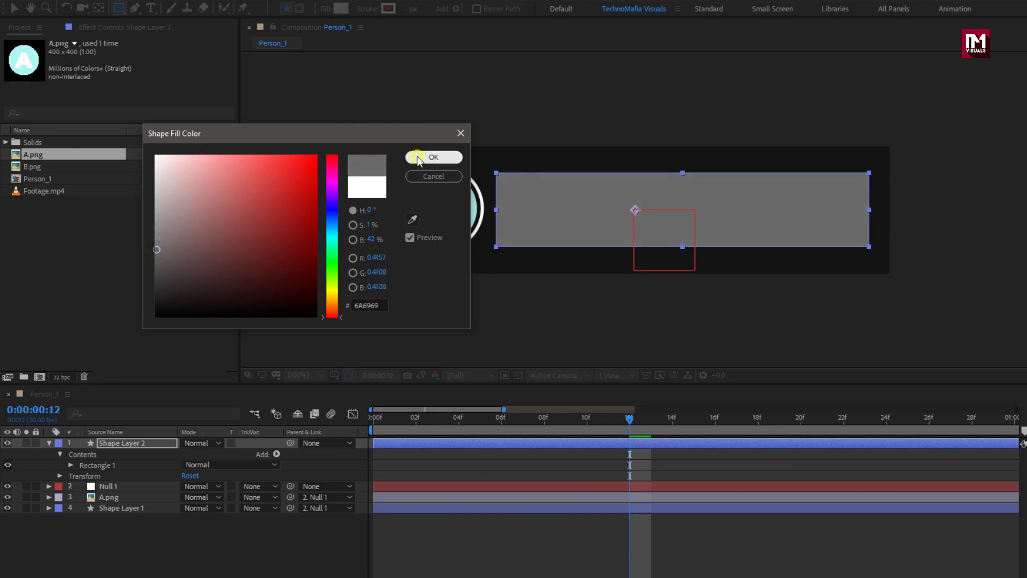
pyautogui.click(419, 156)
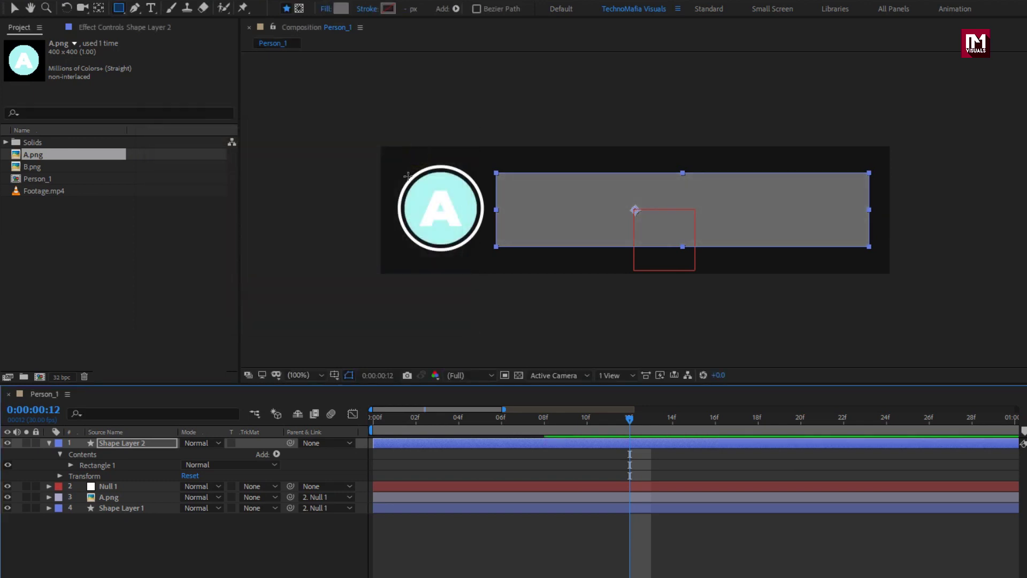
# Increase the rectangle path's Roundness to give the bar rounded corners.
pyautogui.click(70, 465)
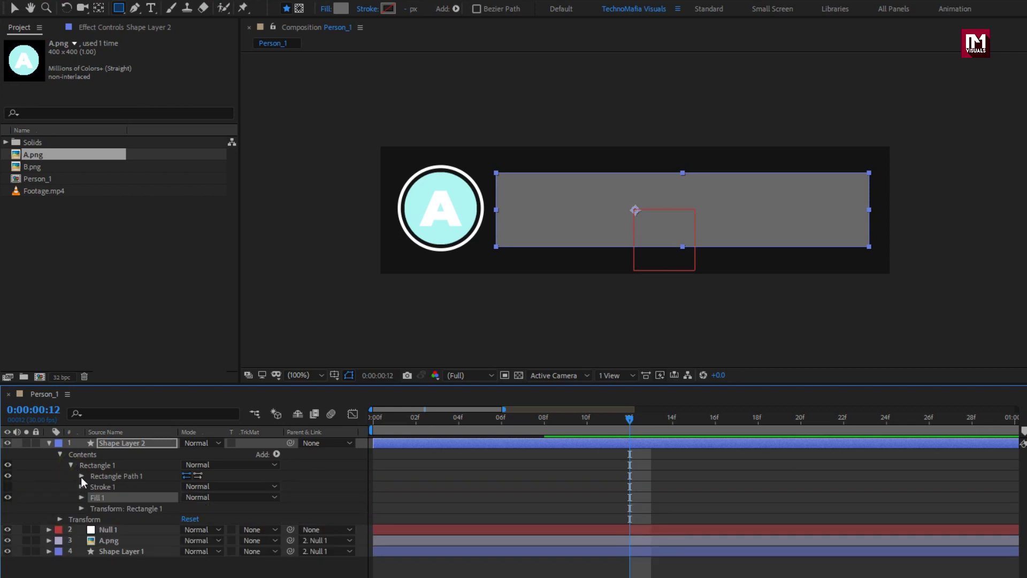
pyautogui.click(81, 476)
pyautogui.click(192, 507)
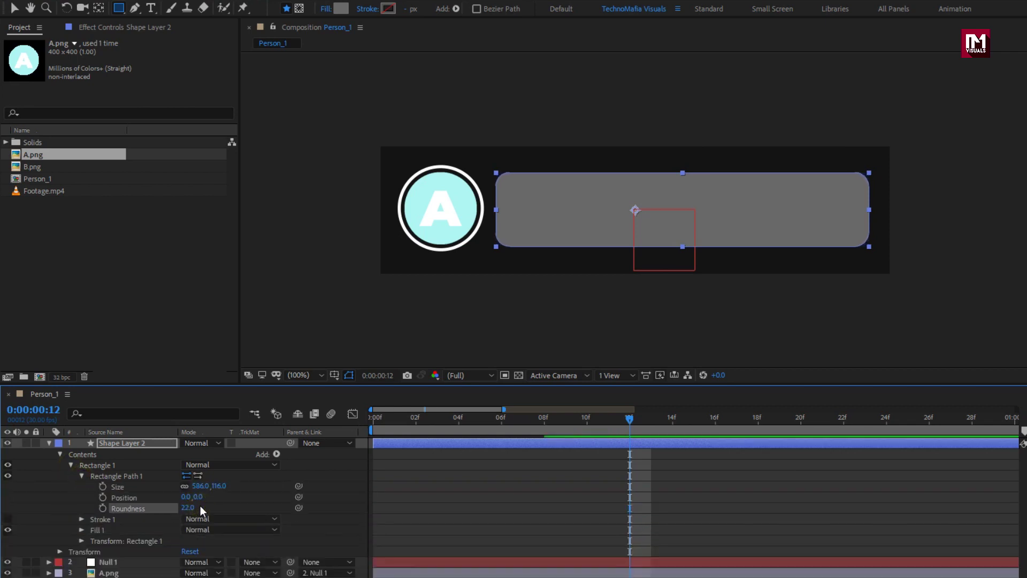
pyautogui.click(49, 442)
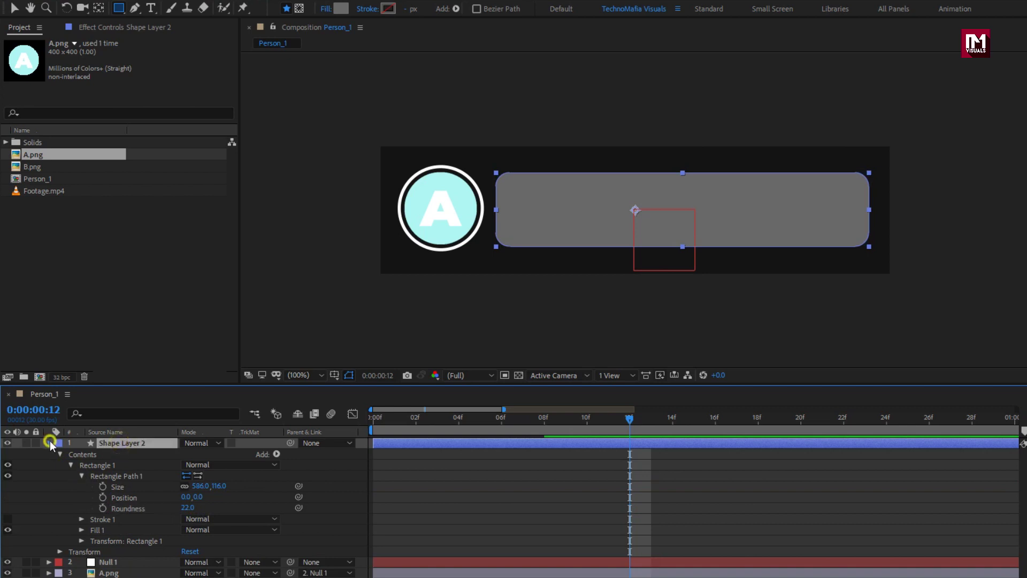
pyautogui.click(104, 513)
# Centre Shape Layer 2's anchor point on the rounded grey bar.
pyautogui.click(119, 444)
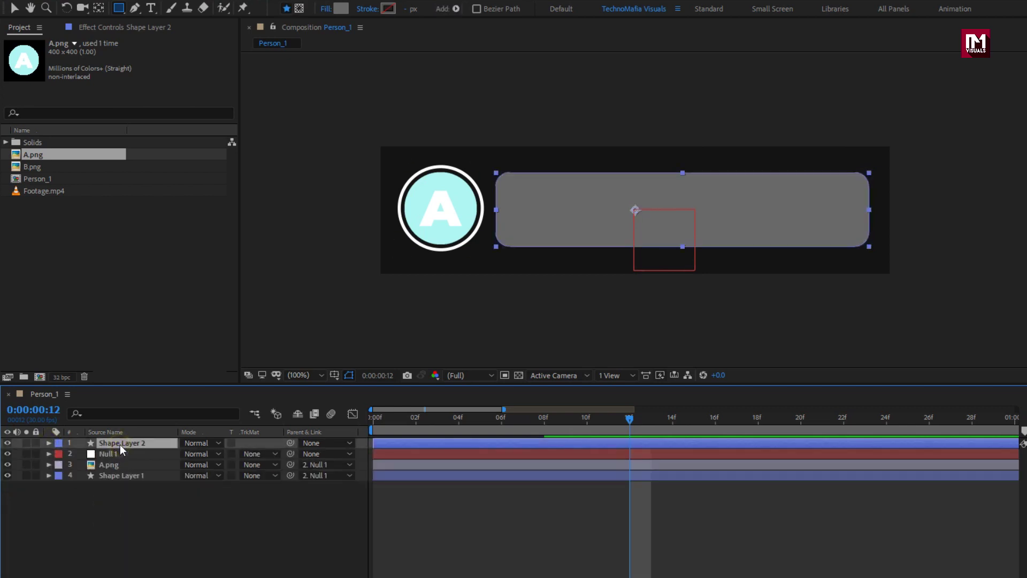
pyautogui.press('Return')
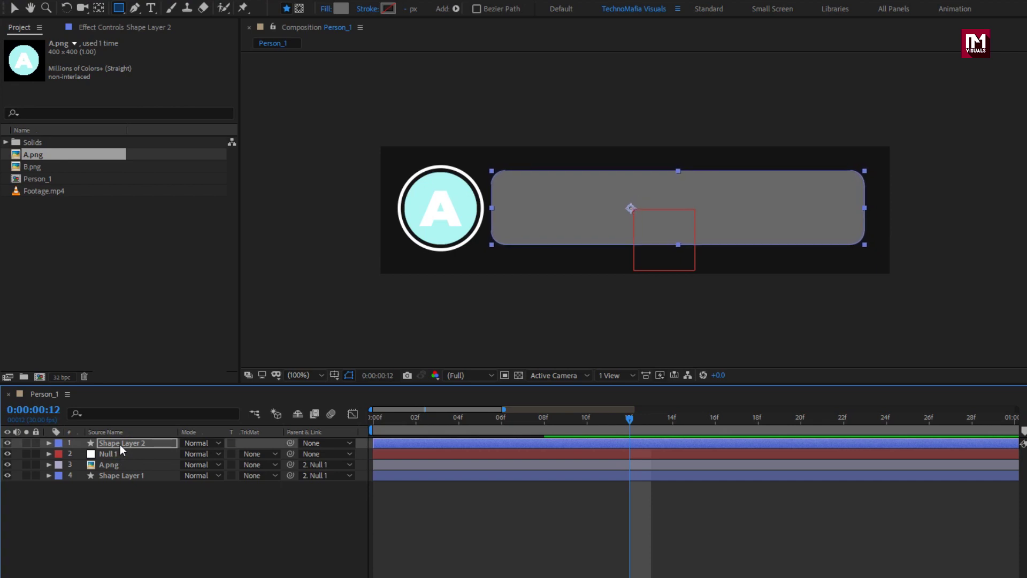
pyautogui.click(131, 444)
pyautogui.press('y')
pyautogui.moveTo(631, 209); pyautogui.dragTo(676, 211)
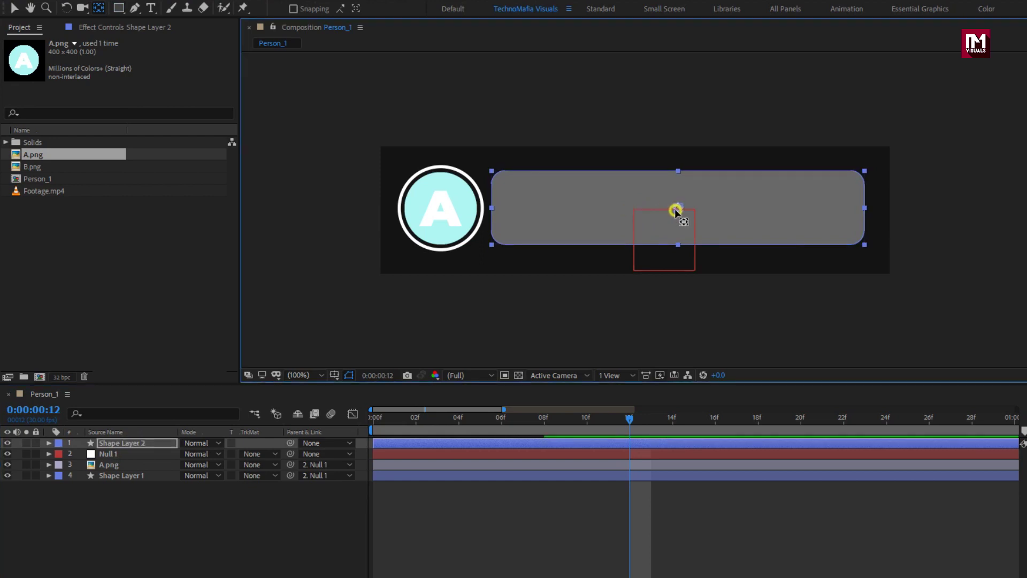
pyautogui.press('q')
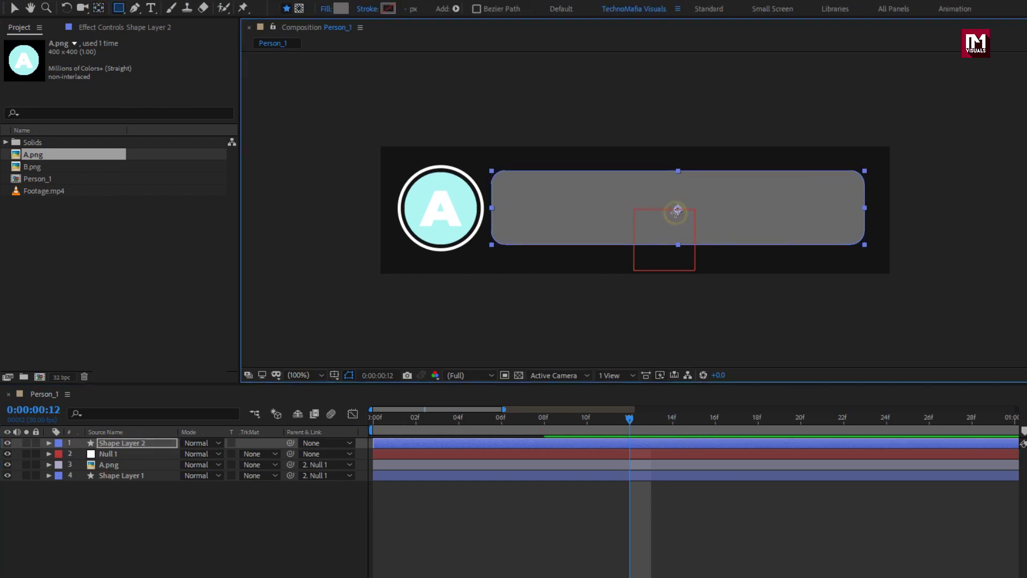
pyautogui.press('s')
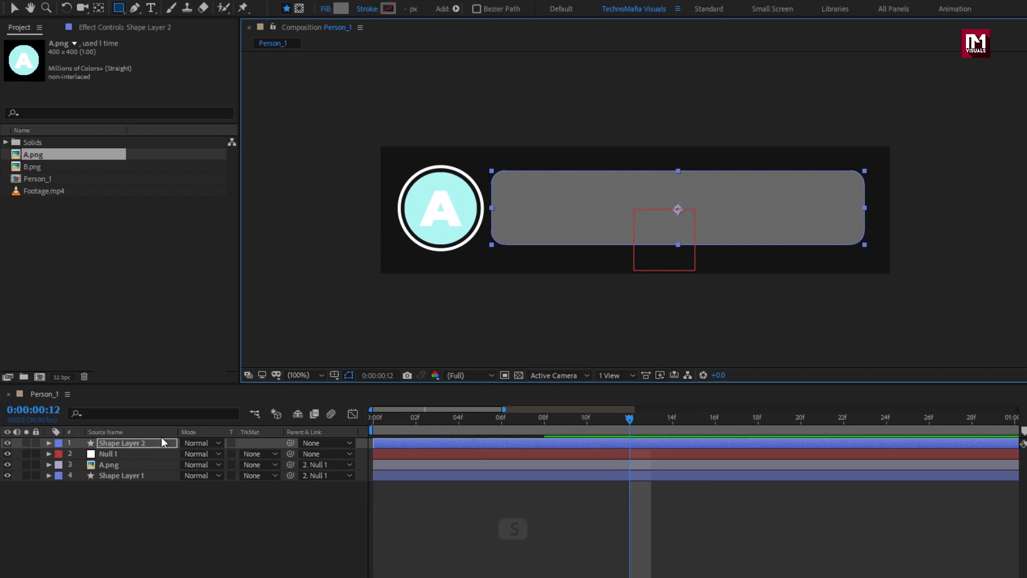
pyautogui.click(146, 443)
# Keyframe the bubble's Scale at full size on 15f and unlinked Y 0% on 07f.
pyautogui.press('s')
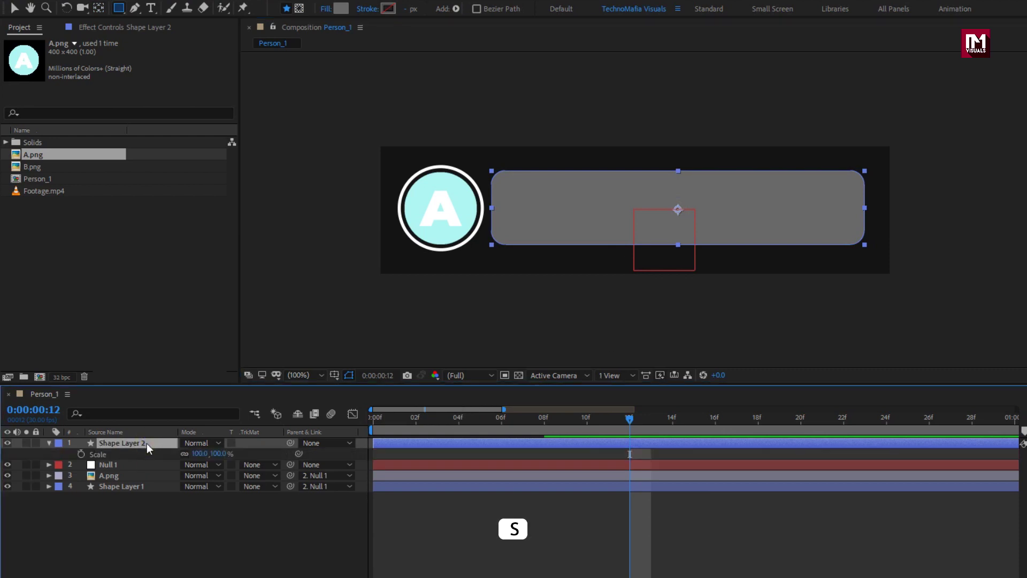
pyautogui.moveTo(414, 422); pyautogui.dragTo(687, 423)
pyautogui.click(80, 453)
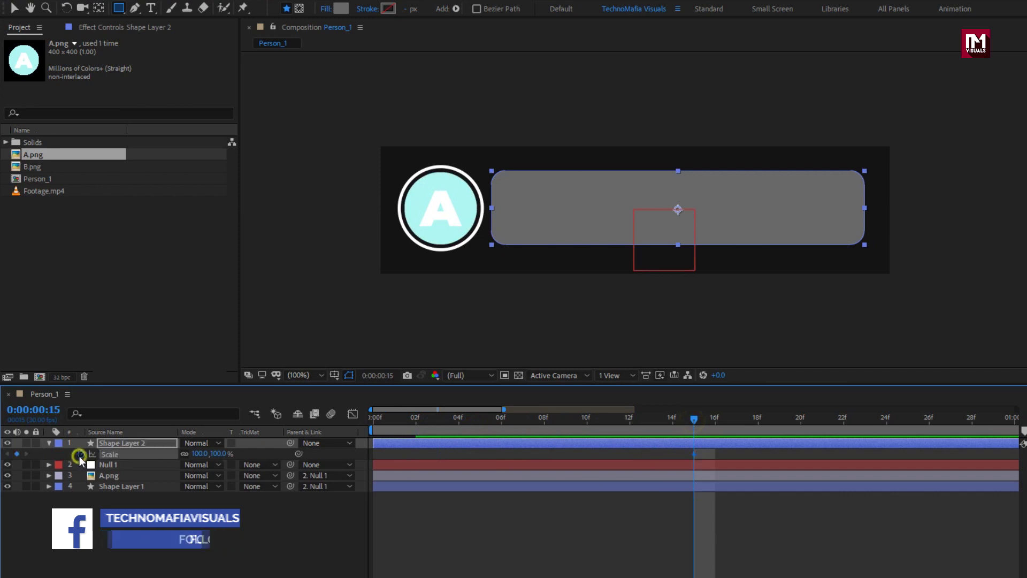
pyautogui.click(523, 420)
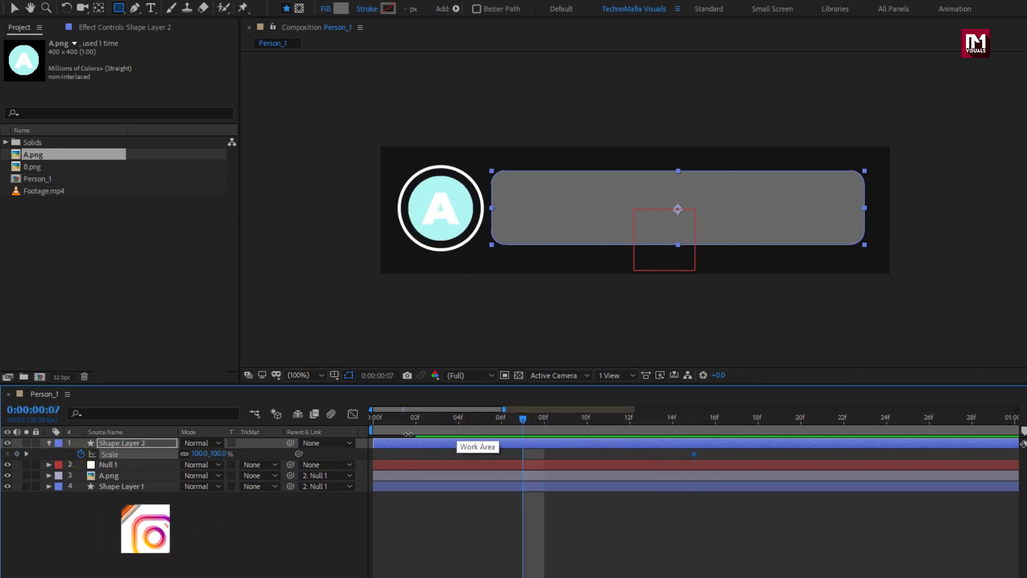
pyautogui.click(184, 454)
pyautogui.click(219, 453)
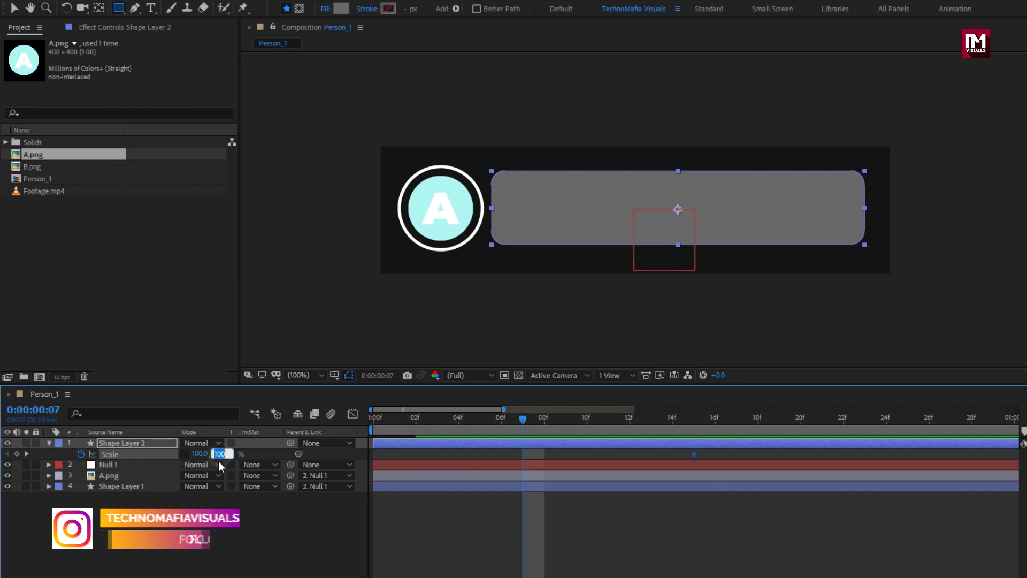
pyautogui.write('0')
pyautogui.press('Return')
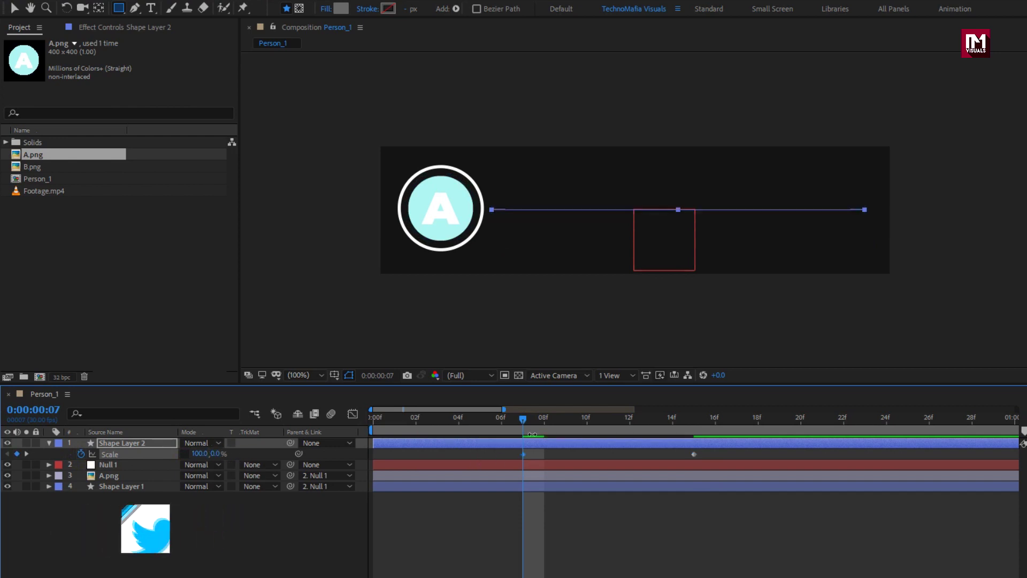
# Apply Easy Ease to both of the bubble's Scale keyframes.
pyautogui.moveTo(522, 420); pyautogui.dragTo(544, 422)
pyautogui.click(698, 420)
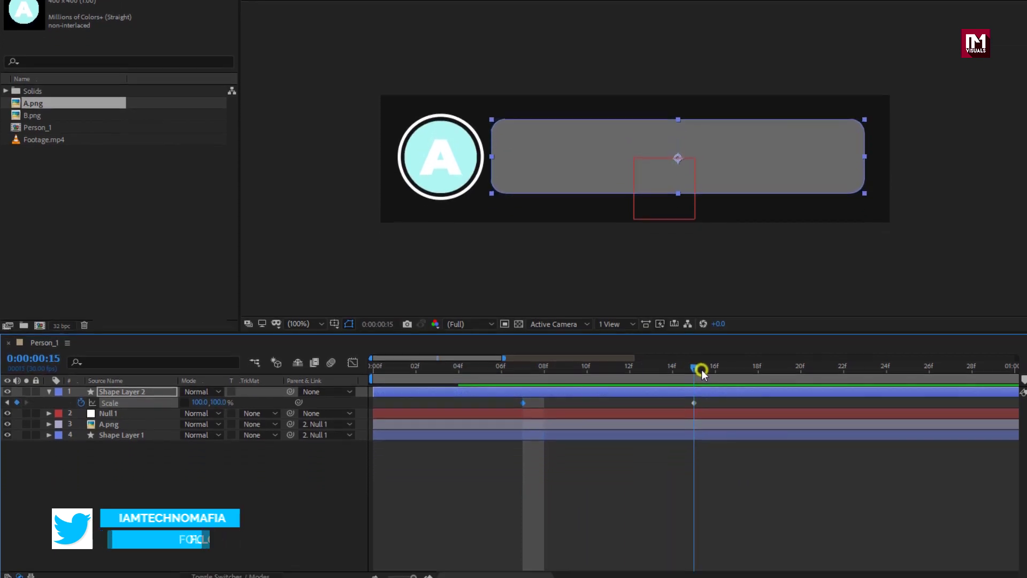
pyautogui.moveTo(701, 449); pyautogui.dragTo(521, 460)
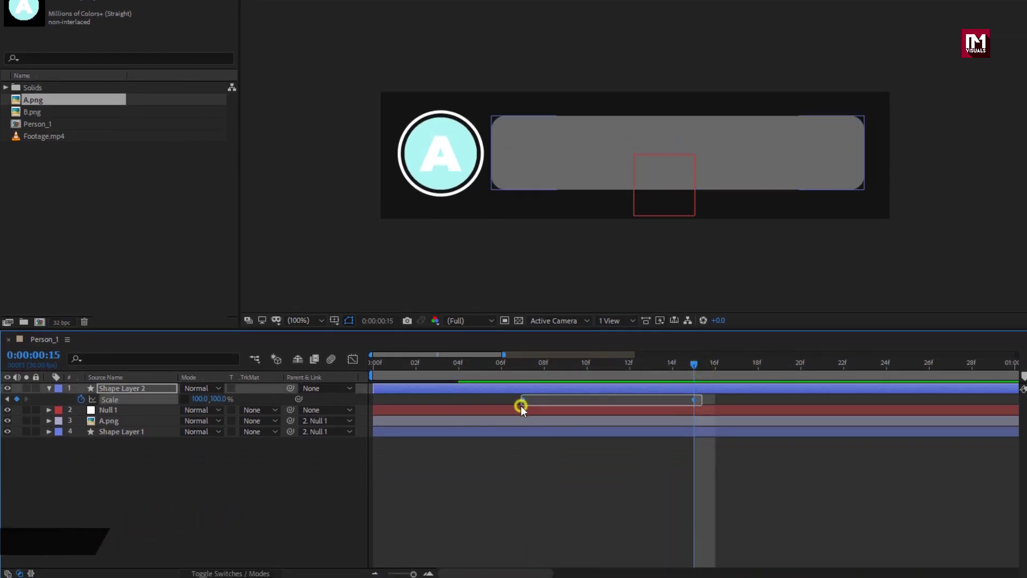
pyautogui.moveTo(521, 405); pyautogui.dragTo(523, 402)
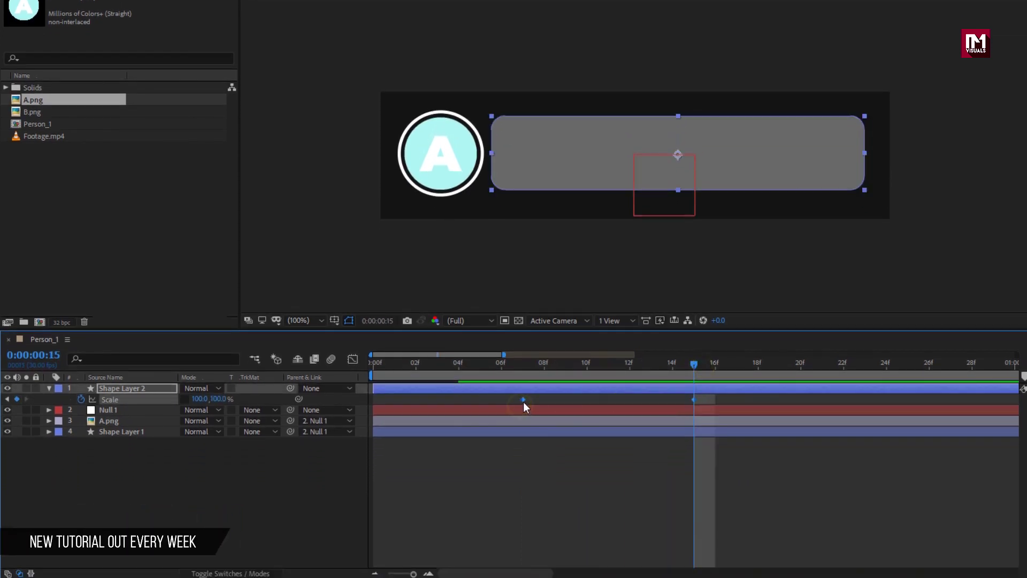
pyautogui.rightClick(524, 401)
pyautogui.moveTo(653, 559)
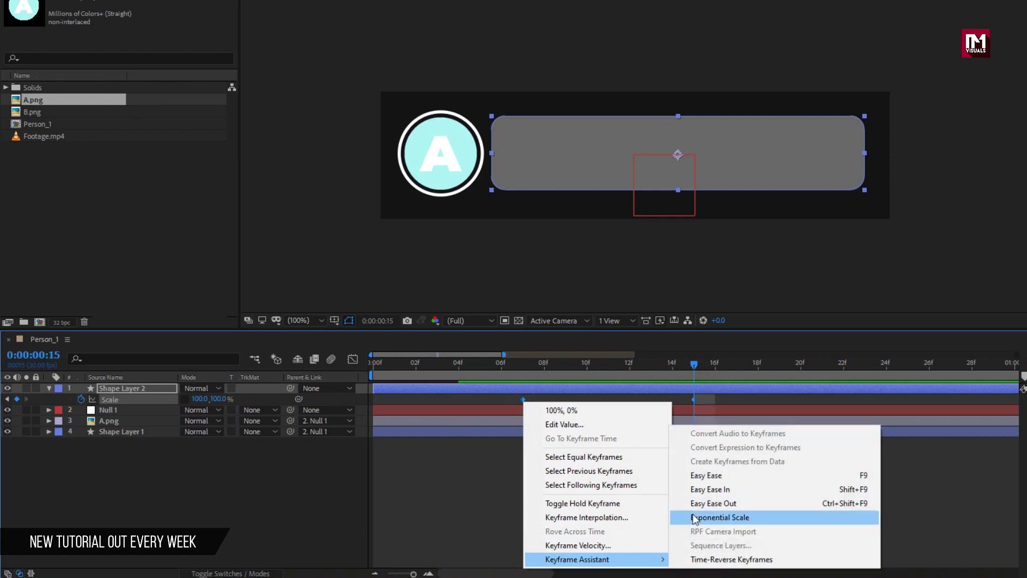
pyautogui.click(696, 475)
# Preview the bubble opening animation and collapse Shape Layer 2's properties.
pyautogui.press('space')
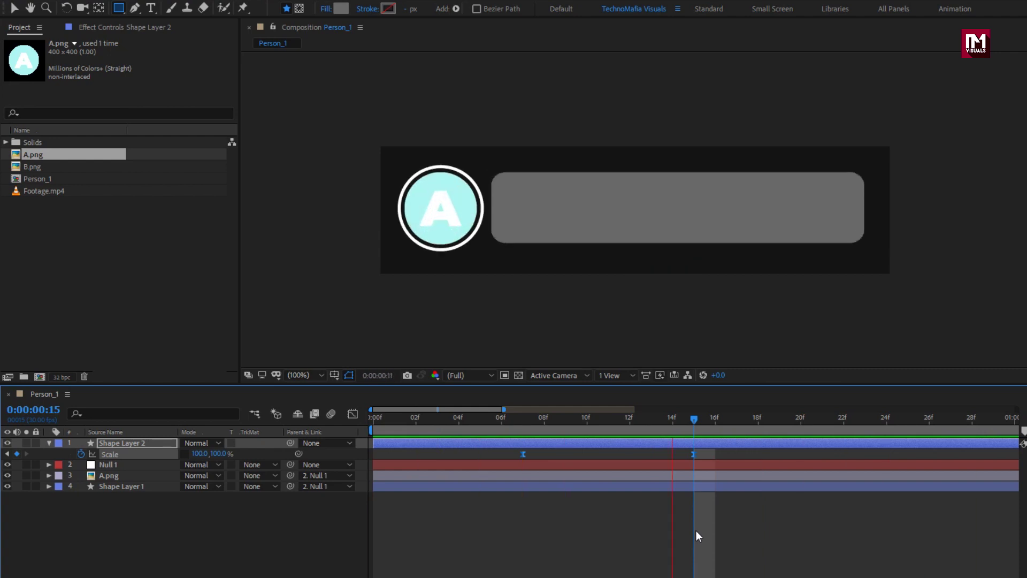
pyautogui.press('space')
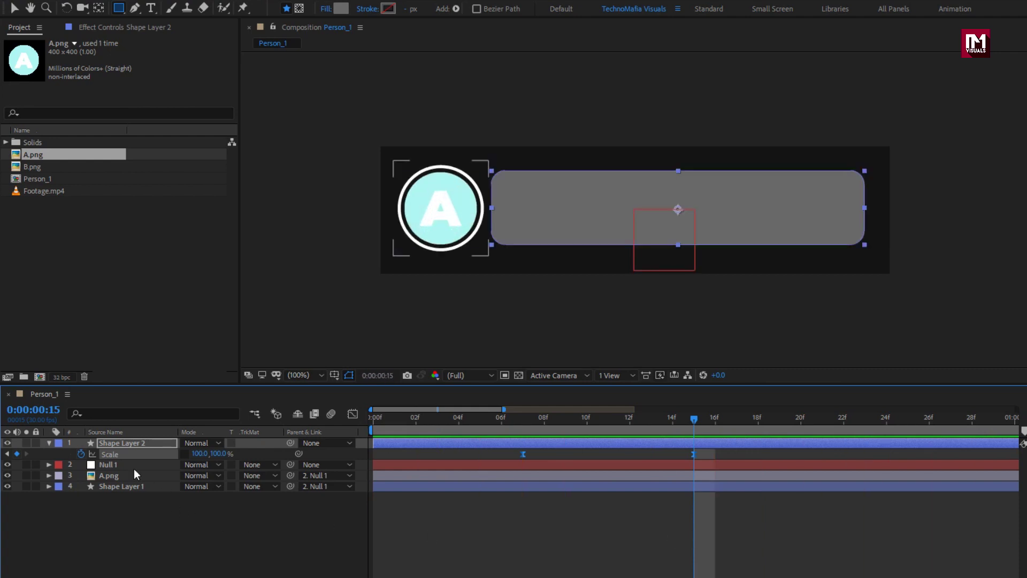
pyautogui.click(48, 443)
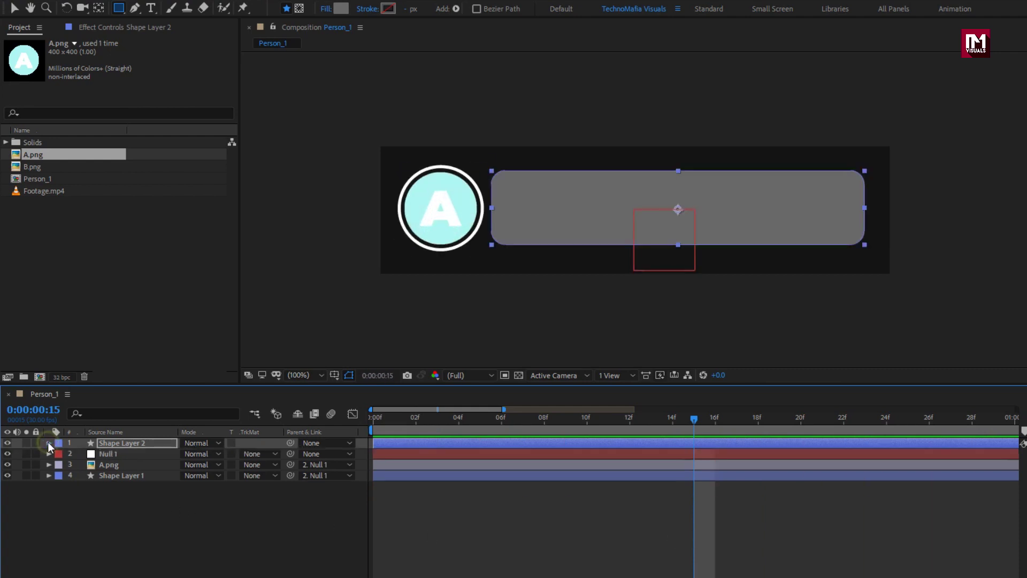
pyautogui.click(135, 510)
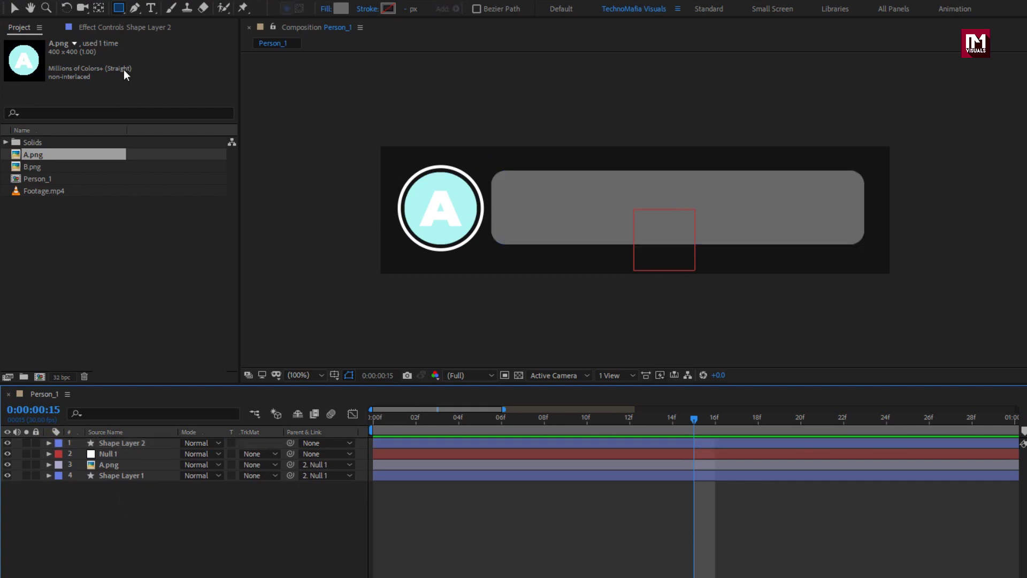
# Add white Arial 'Hello..!' text inside the grey bubble, nudge it into place, and enlarge it to 41 px.
pyautogui.click(151, 8)
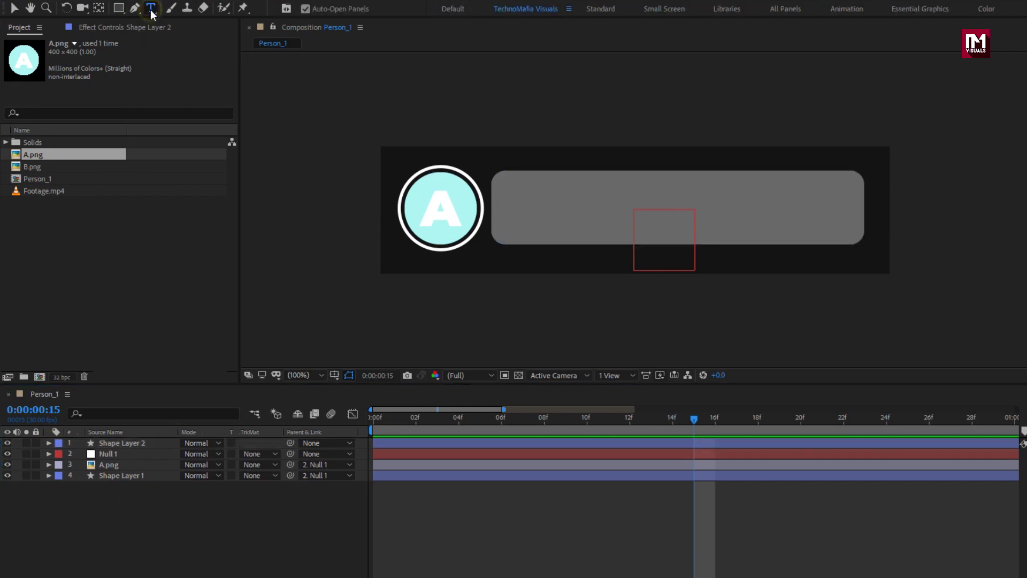
pyautogui.click(535, 210)
pyautogui.write('Hello')
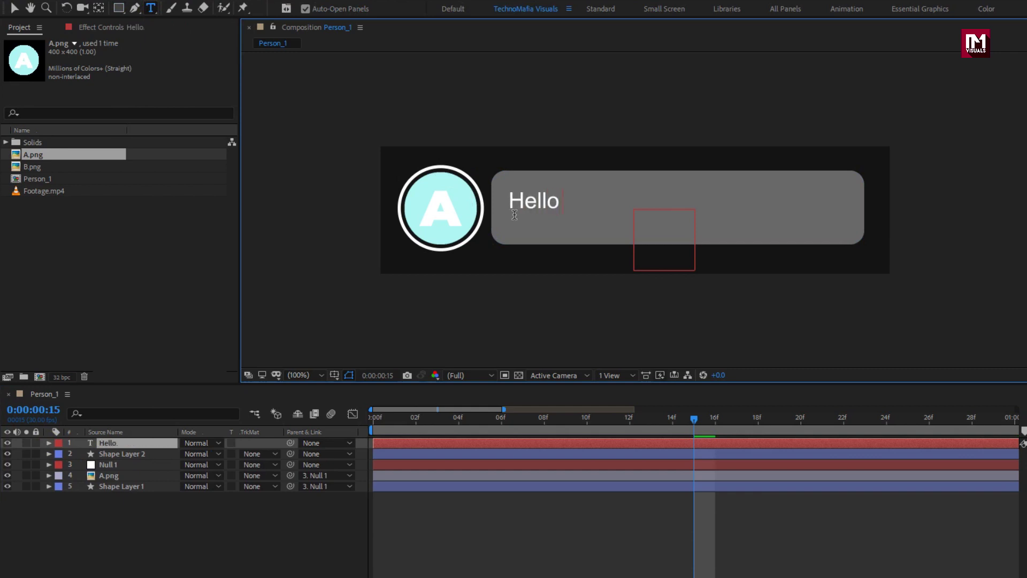
pyautogui.write('..!')
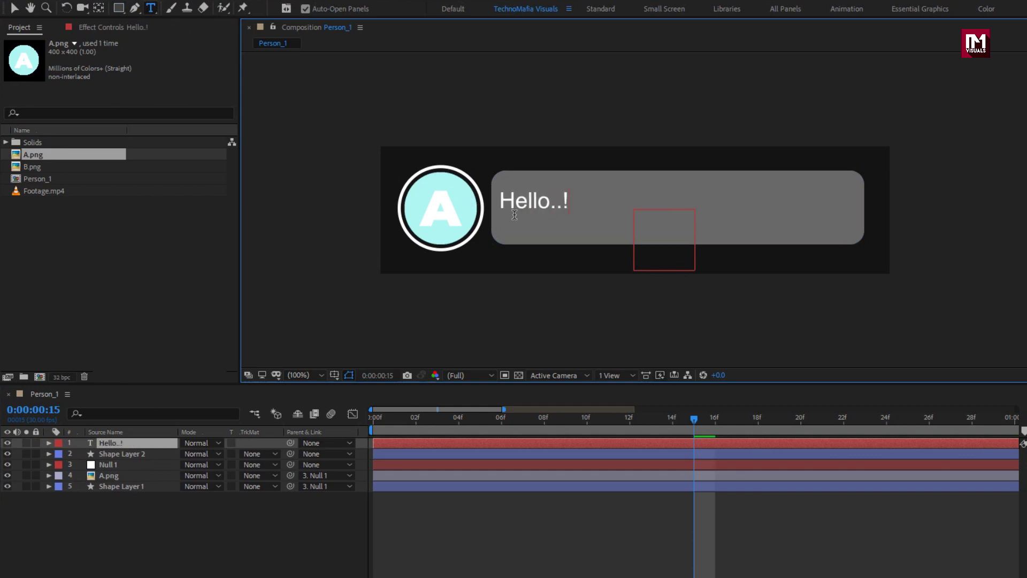
pyautogui.press('KP_Enter')
pyautogui.press('v')
pyautogui.moveTo(516, 205); pyautogui.dragTo(529, 214)
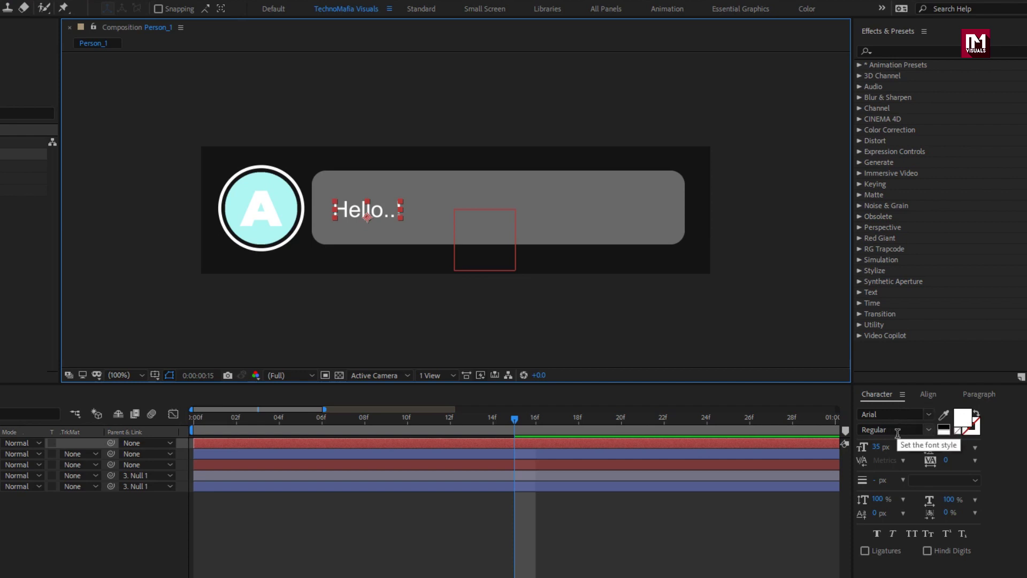
pyautogui.click(877, 449)
pyautogui.moveTo(879, 448); pyautogui.dragTo(882, 448)
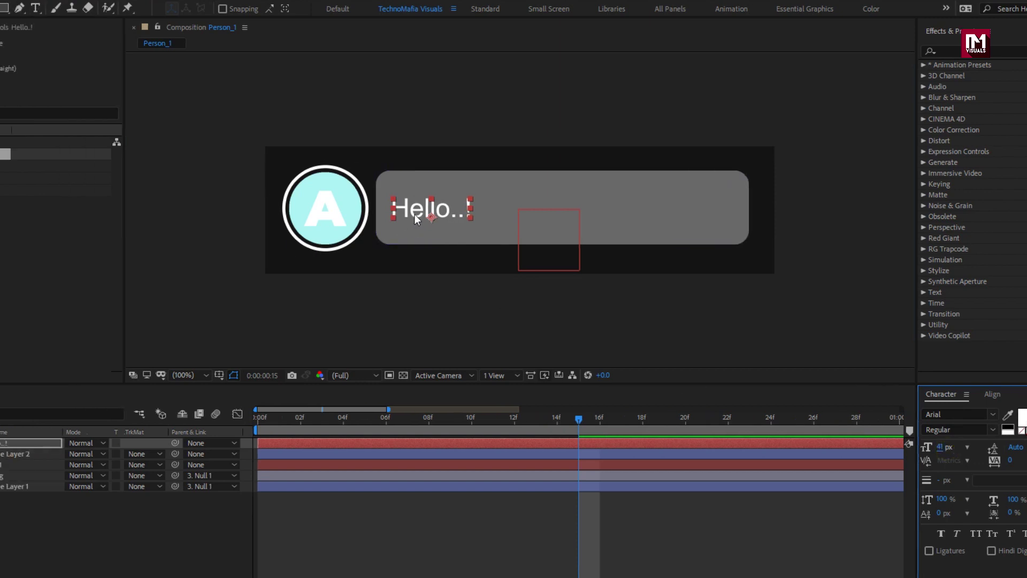
# Keyframe the Hello..! text's Scale at 100% on 16f and 0% on 10f.
pyautogui.press('s')
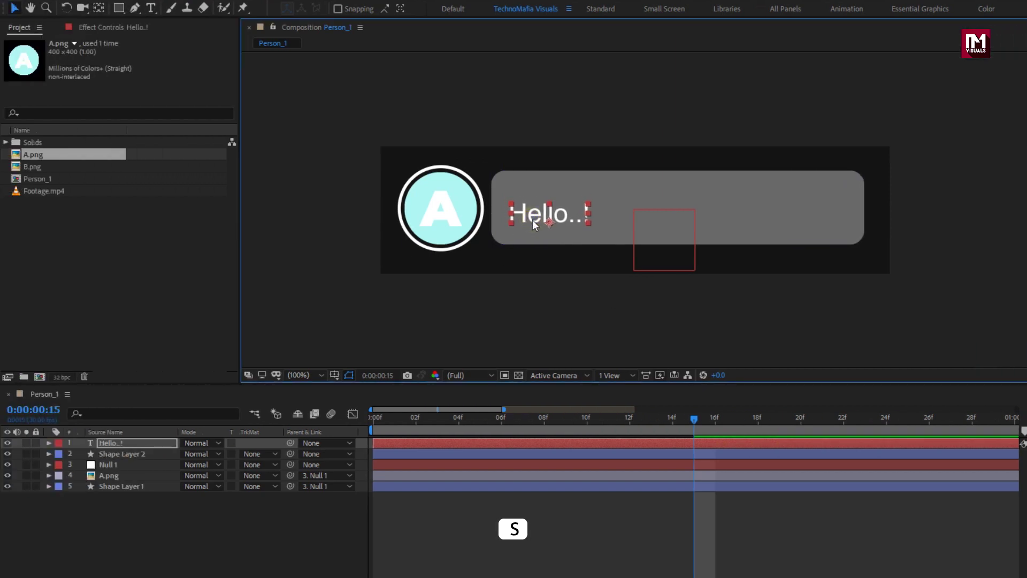
pyautogui.click(110, 443)
pyautogui.press('s')
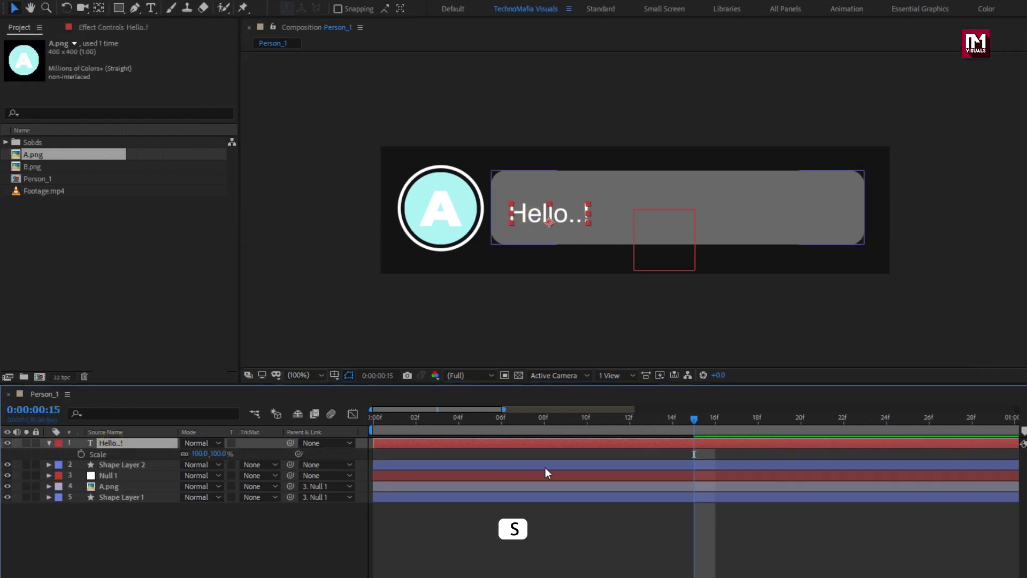
pyautogui.moveTo(533, 416); pyautogui.dragTo(714, 423)
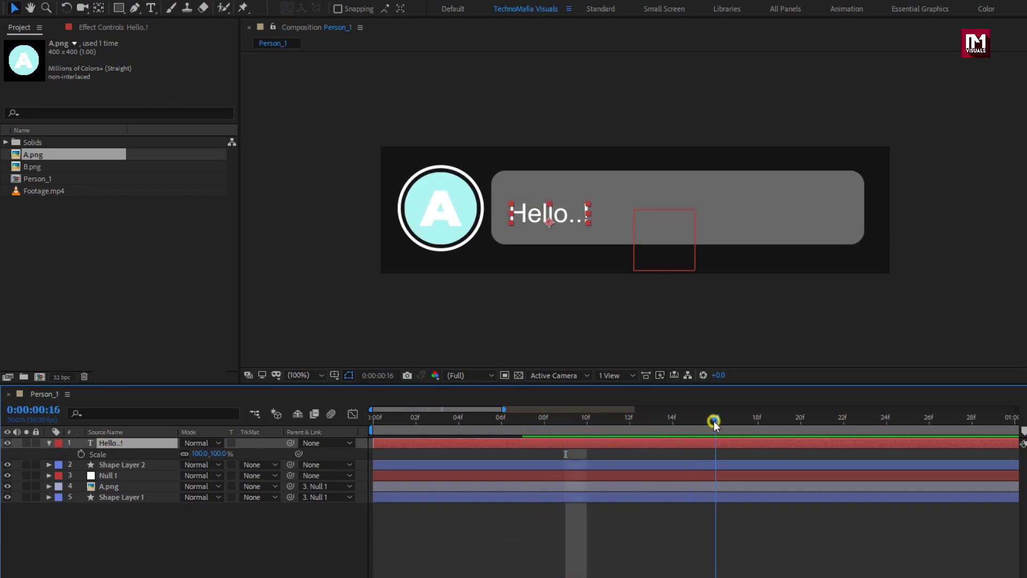
pyautogui.click(81, 454)
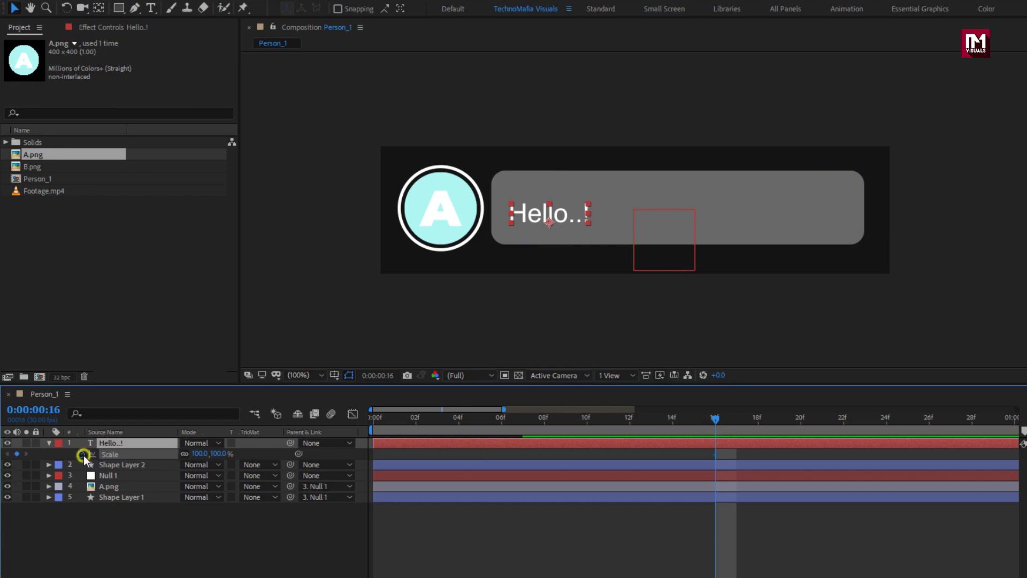
pyautogui.click(587, 423)
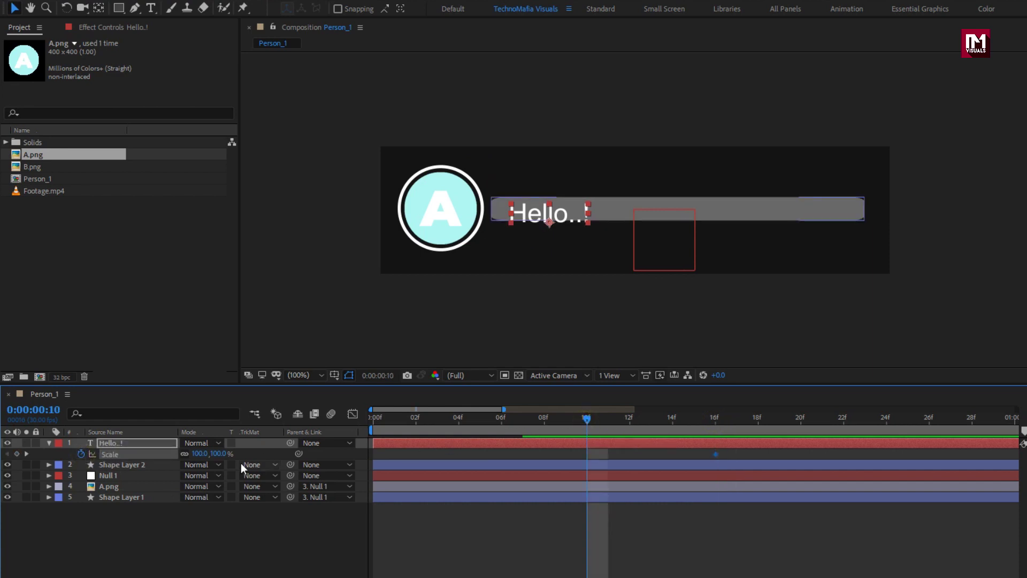
pyautogui.click(222, 454)
pyautogui.press('Return')
pyautogui.moveTo(594, 422); pyautogui.dragTo(721, 420)
# Apply Easy Ease to both Scale keyframes and review the pop-in around 13f.
pyautogui.moveTo(721, 365); pyautogui.dragTo(588, 401)
pyautogui.rightClick(588, 400)
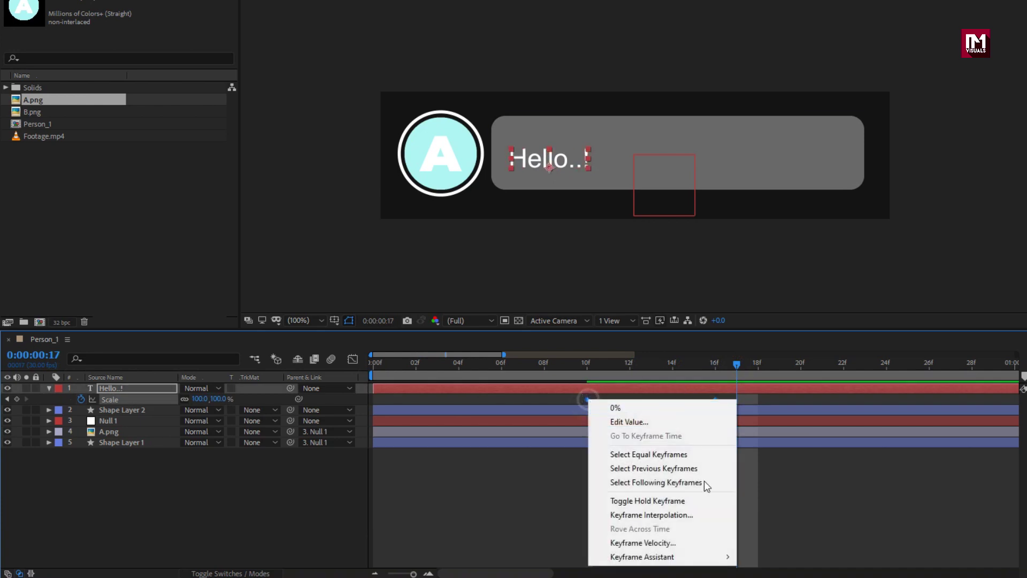
pyautogui.moveTo(716, 557)
pyautogui.click(763, 474)
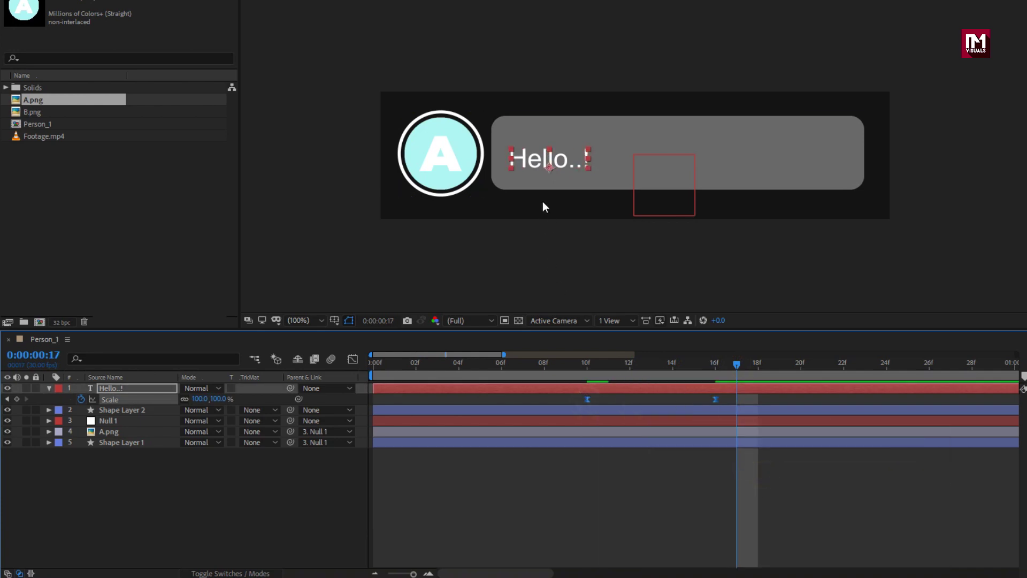
pyautogui.press('.')
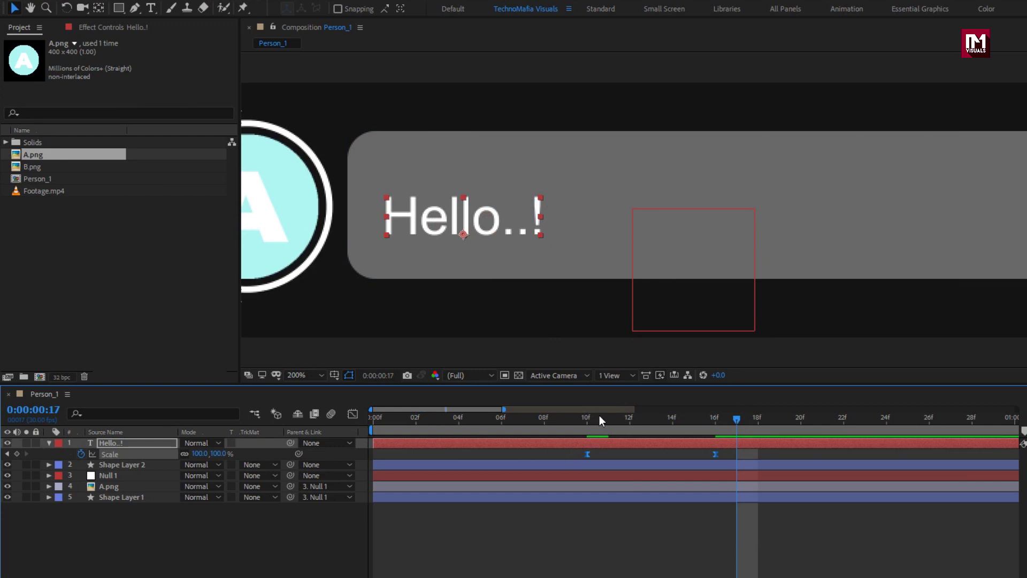
pyautogui.moveTo(599, 415); pyautogui.dragTo(718, 408)
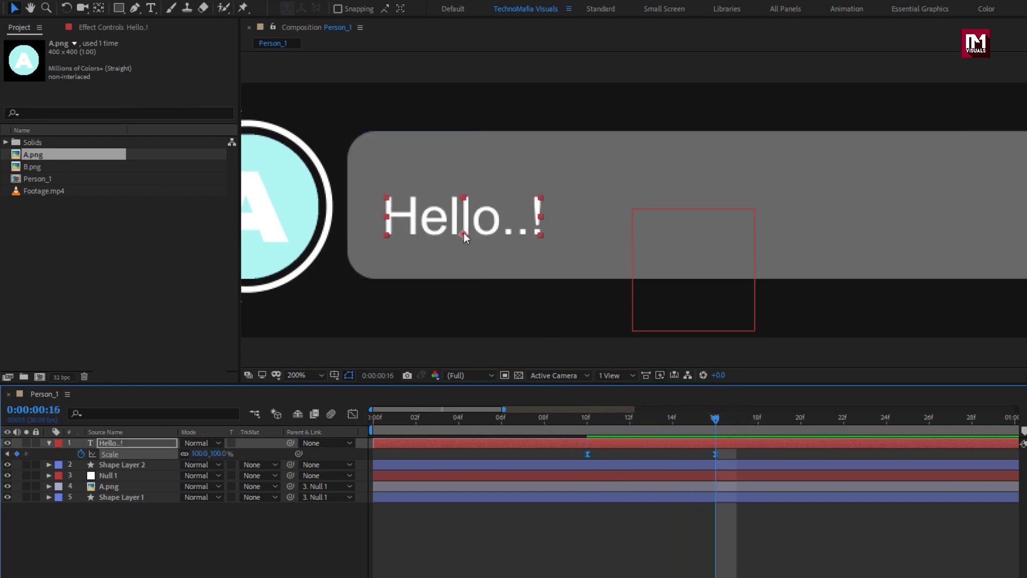
# Move the Hello..! text's anchor point to its left edge so it scales from the left.
pyautogui.press('y')
pyautogui.click(432, 231)
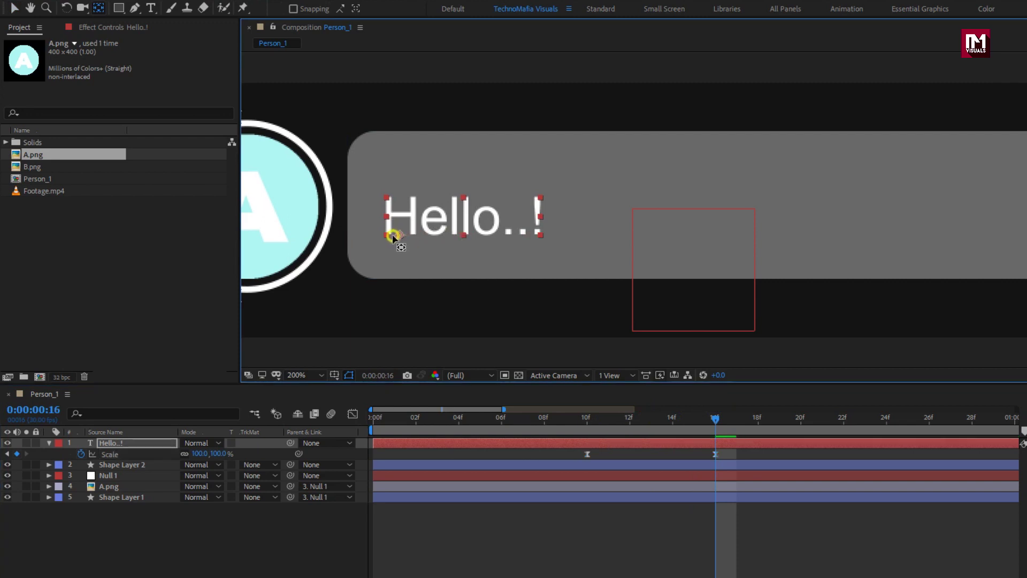
pyautogui.press('v')
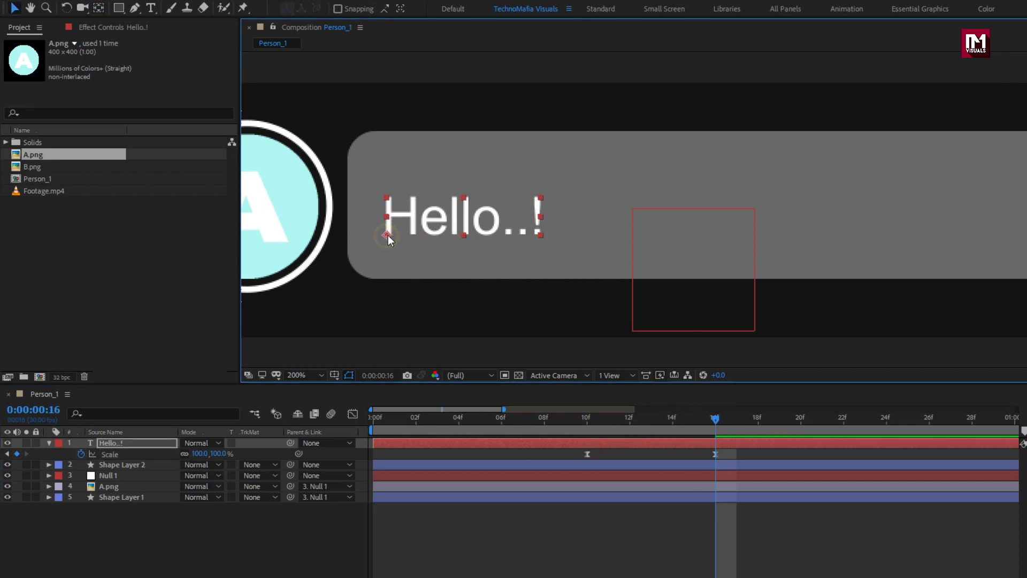
pyautogui.moveTo(658, 415); pyautogui.dragTo(742, 435)
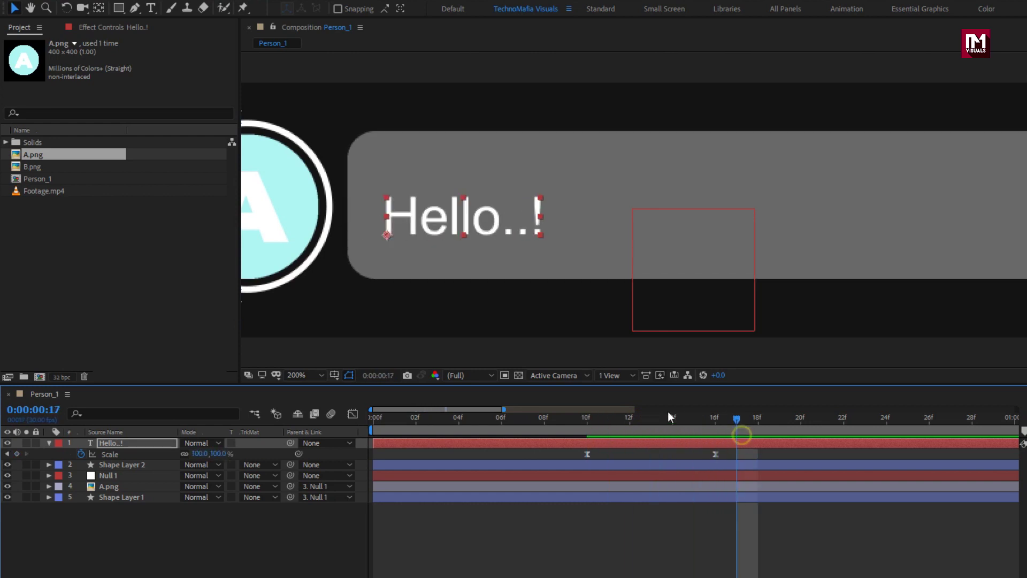
# Fit the composition in view, preview the intro animation from the start, and collapse the text layer.
pyautogui.click(313, 375)
pyautogui.click(317, 402)
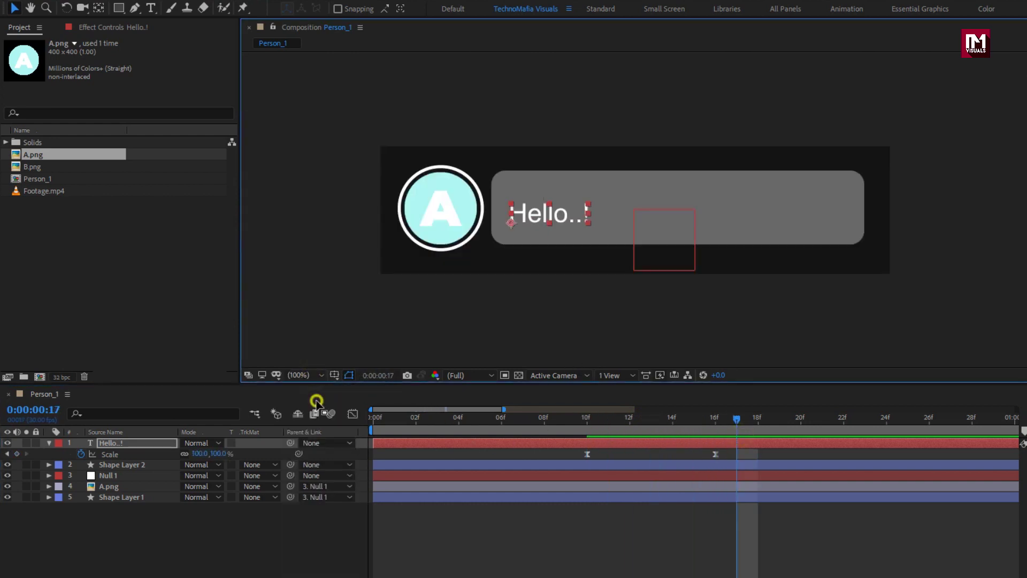
pyautogui.click(372, 421)
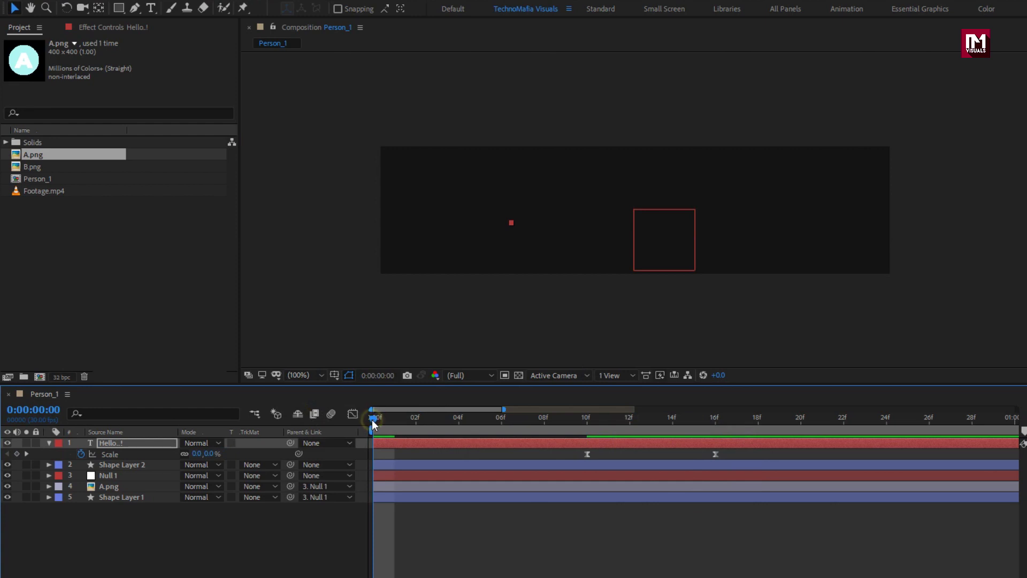
pyautogui.press('space')
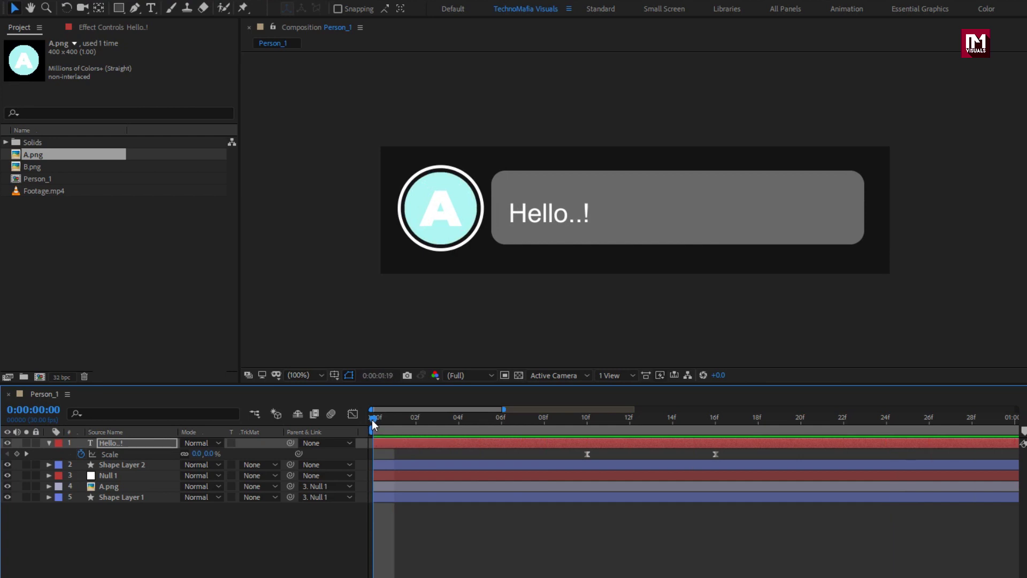
pyautogui.click(48, 443)
# Duplicate the Person_1 composition as Person_2 and open it.
pyautogui.hotkey('ctrl', 'd')
pyautogui.click(40, 178)
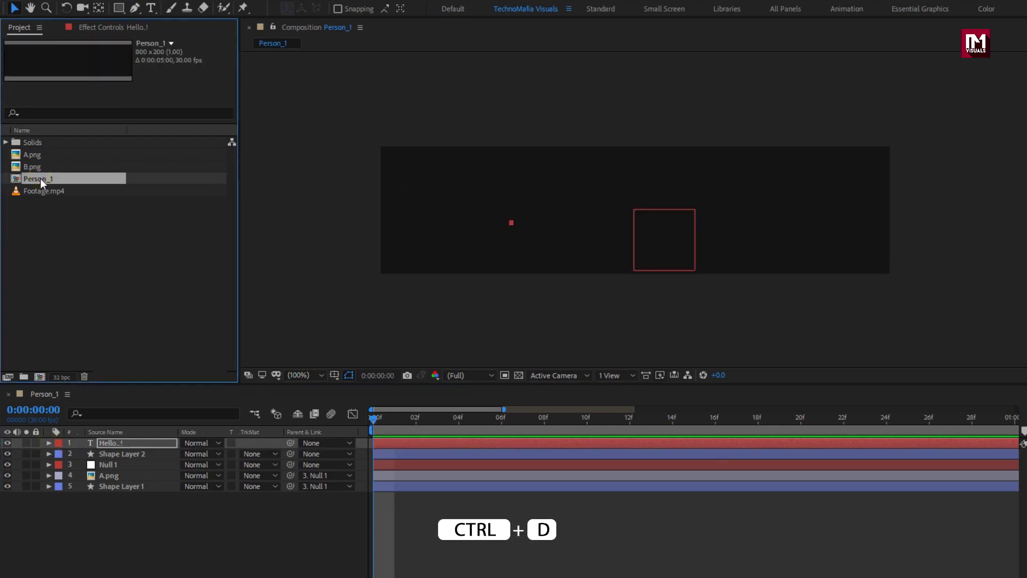
pyautogui.hotkey('ctrl', 'd')
pyautogui.doubleClick(41, 189)
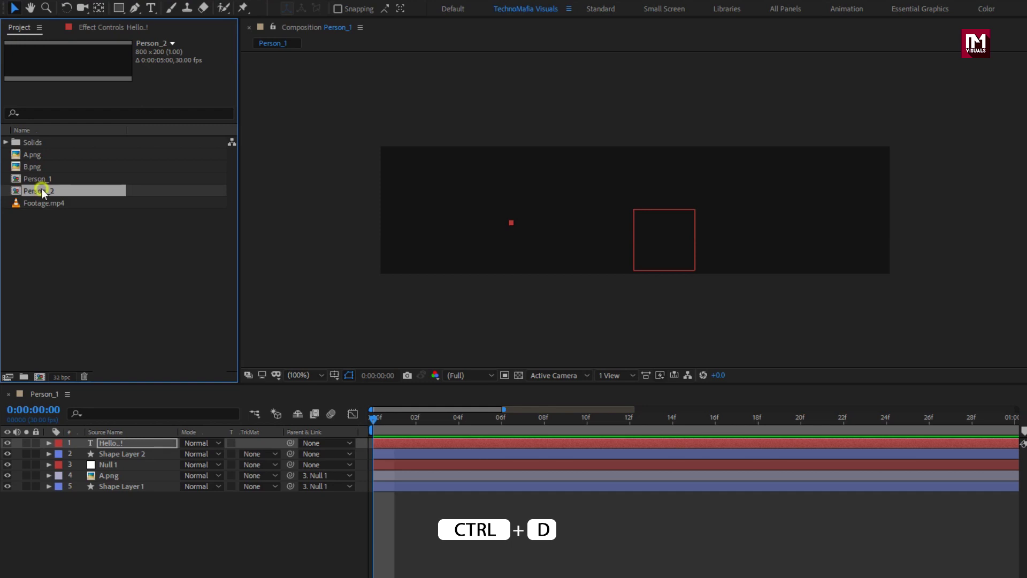
# At frame 15, replace the A.png avatar layer with the B.png image.
pyautogui.click(485, 422)
pyautogui.moveTo(486, 425); pyautogui.dragTo(694, 428)
pyautogui.click(112, 475)
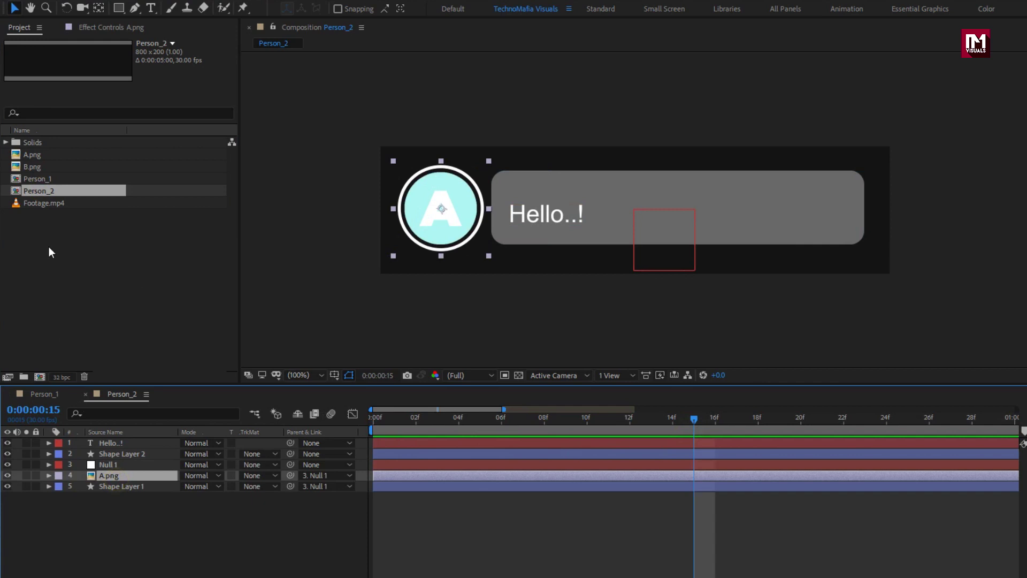
pyautogui.click(34, 168)
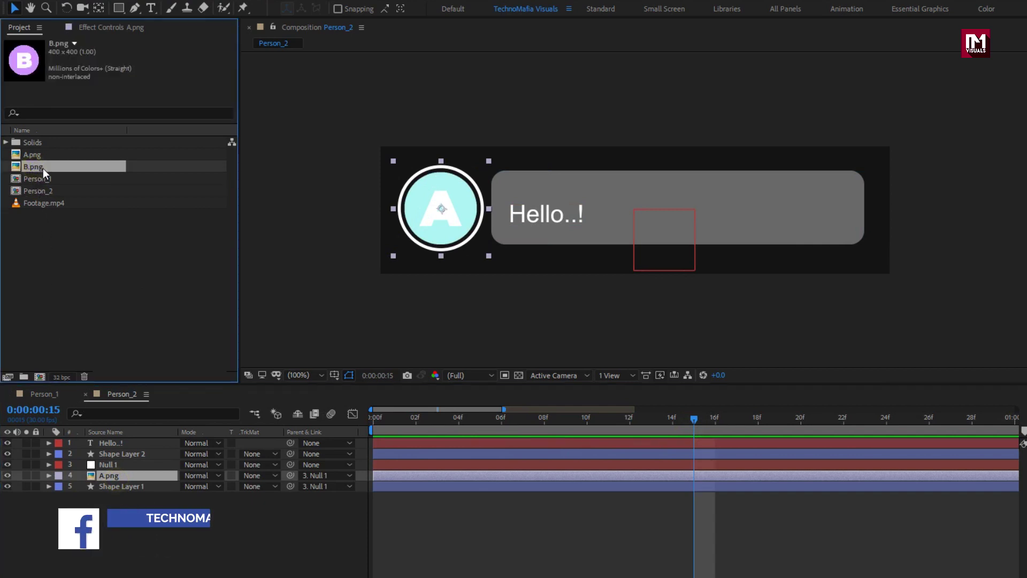
pyautogui.press('alt')
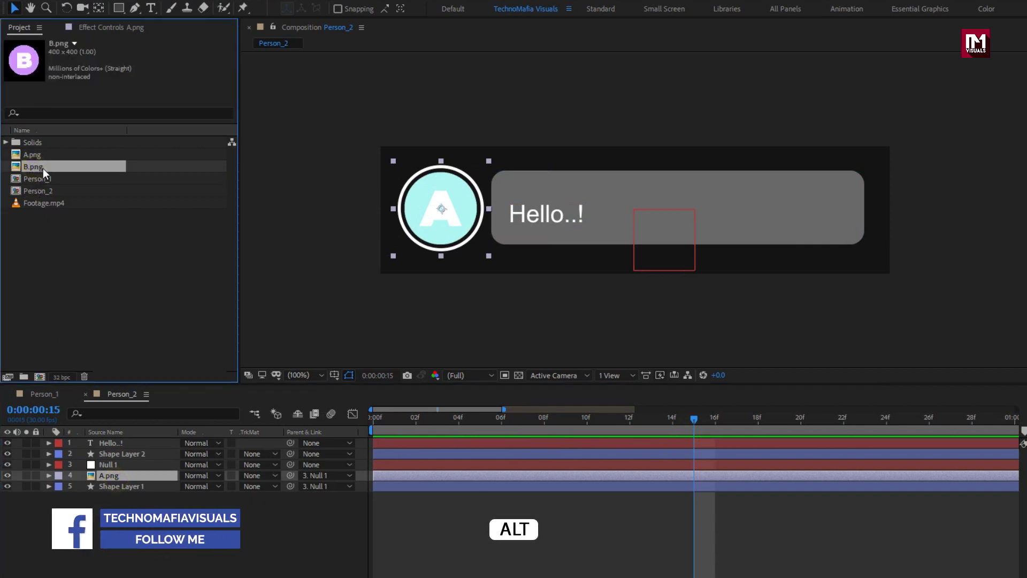
pyautogui.moveTo(43, 168); pyautogui.dragTo(120, 477)
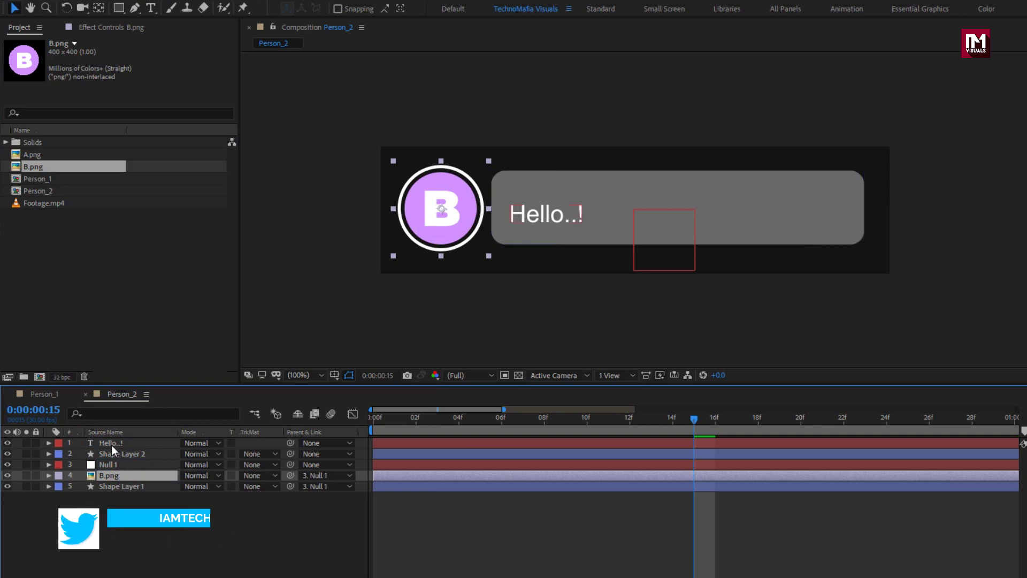
# Add a null object and parent the Hello..! text and Shape Layer 2 bubble to Null 2.
pyautogui.click(115, 452)
pyautogui.click(114, 443)
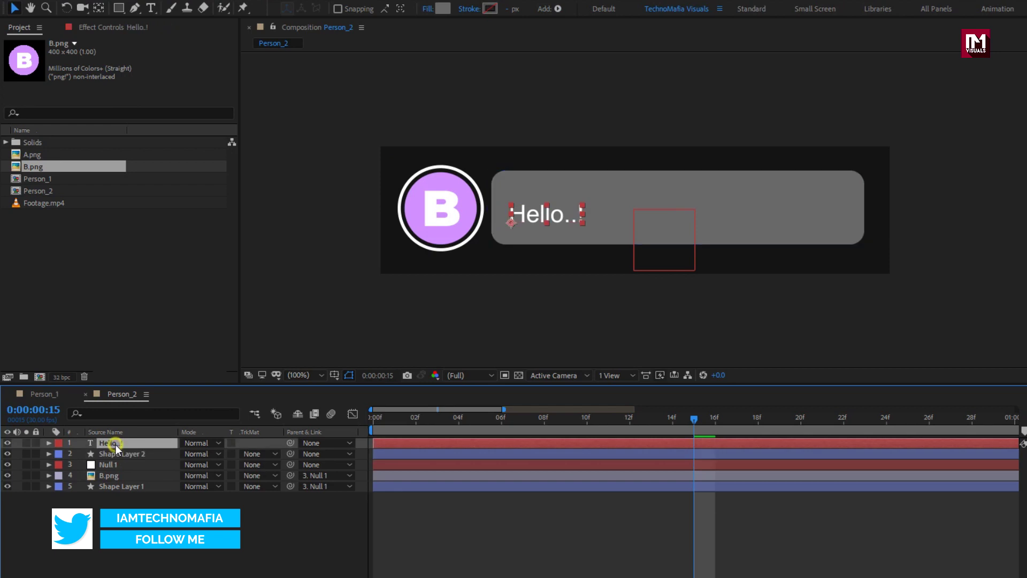
pyautogui.rightClick(120, 525)
pyautogui.moveTo(160, 381)
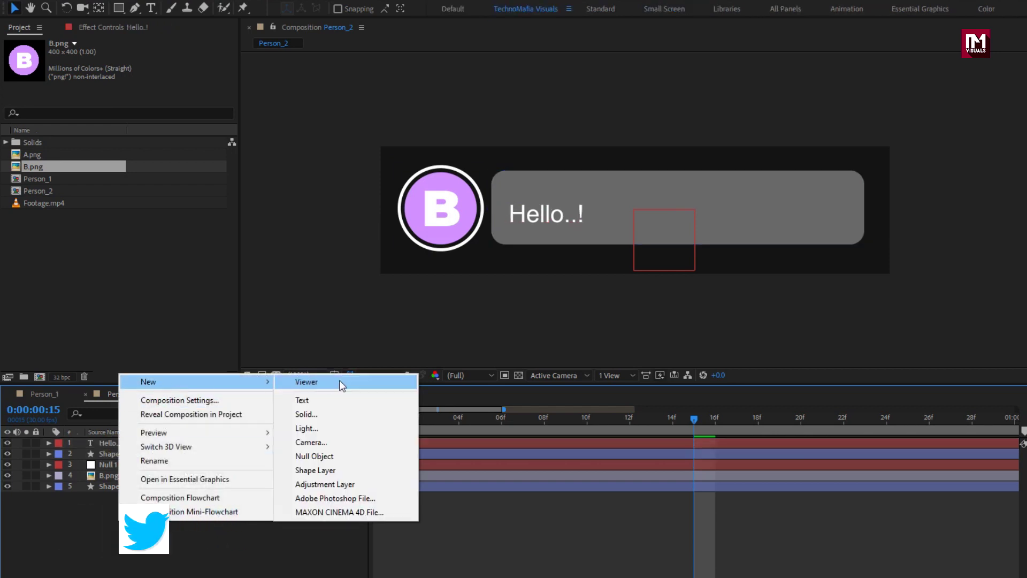
pyautogui.click(316, 456)
pyautogui.click(127, 464)
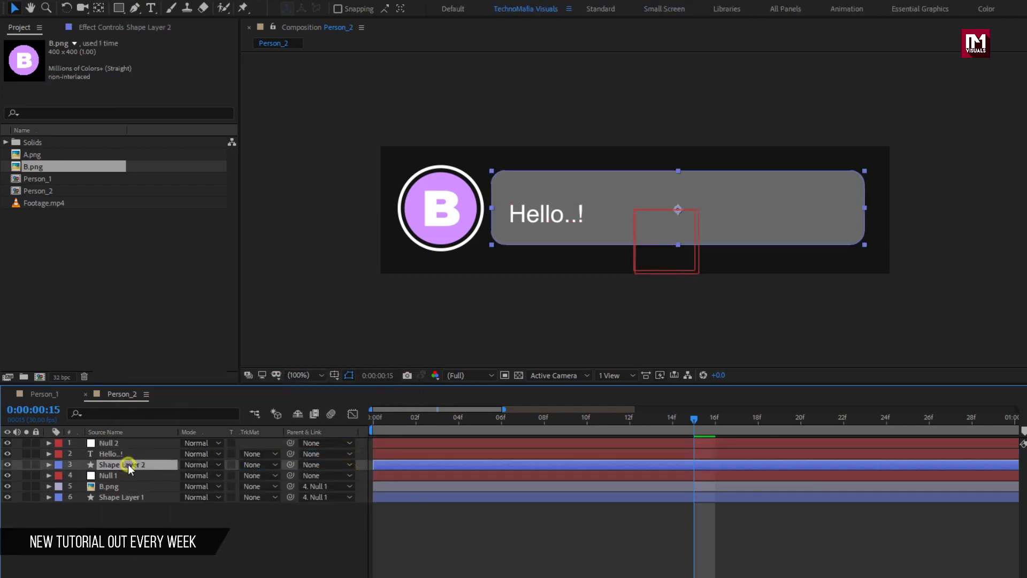
pyautogui.keyDown('ctrl'); pyautogui.click(126, 455); pyautogui.keyUp('ctrl')
pyautogui.click(321, 454)
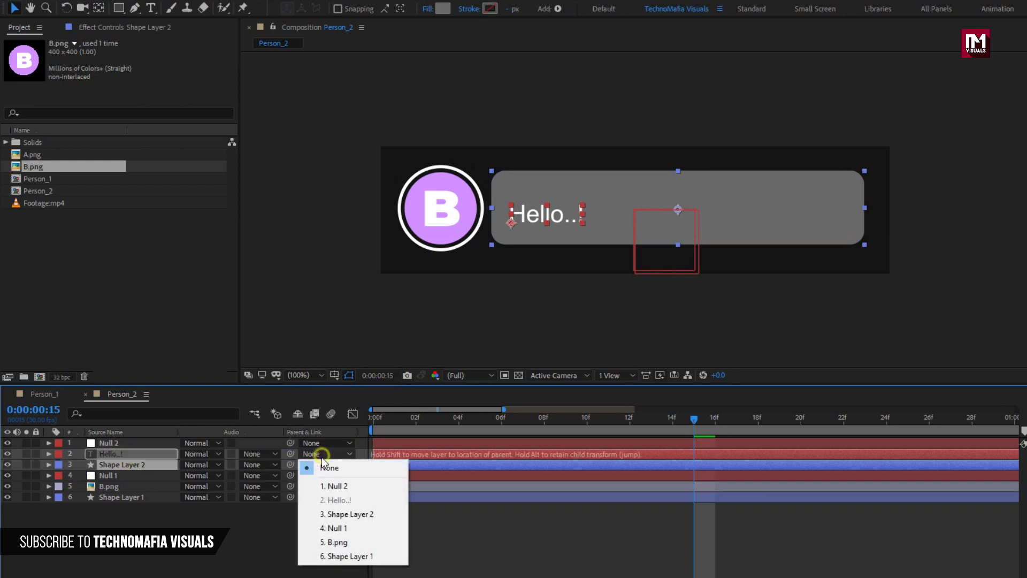
pyautogui.click(329, 486)
# Shift Null 1's Position X to move the B avatar to the bubble's right end.
pyautogui.click(117, 443)
pyautogui.press('p')
pyautogui.click(118, 476)
pyautogui.press('p')
pyautogui.moveTo(188, 486); pyautogui.dragTo(564, 473)
# Slide Null 2's Position X left so the Hello bubble sits left of the avatar.
pyautogui.click(119, 444)
pyautogui.press('p')
pyautogui.moveTo(191, 454); pyautogui.dragTo(104, 454)
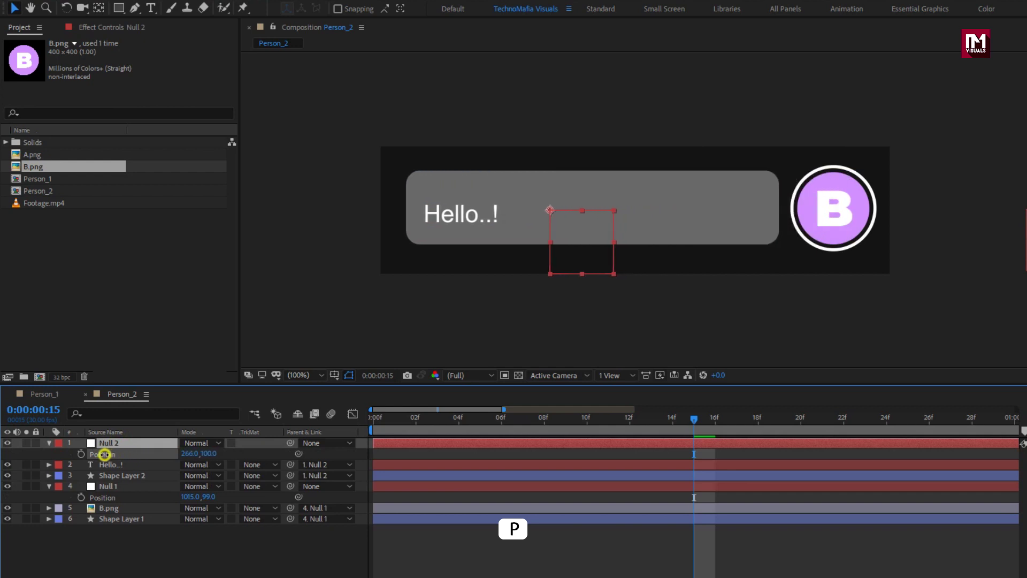
pyautogui.click(48, 486)
pyautogui.click(47, 443)
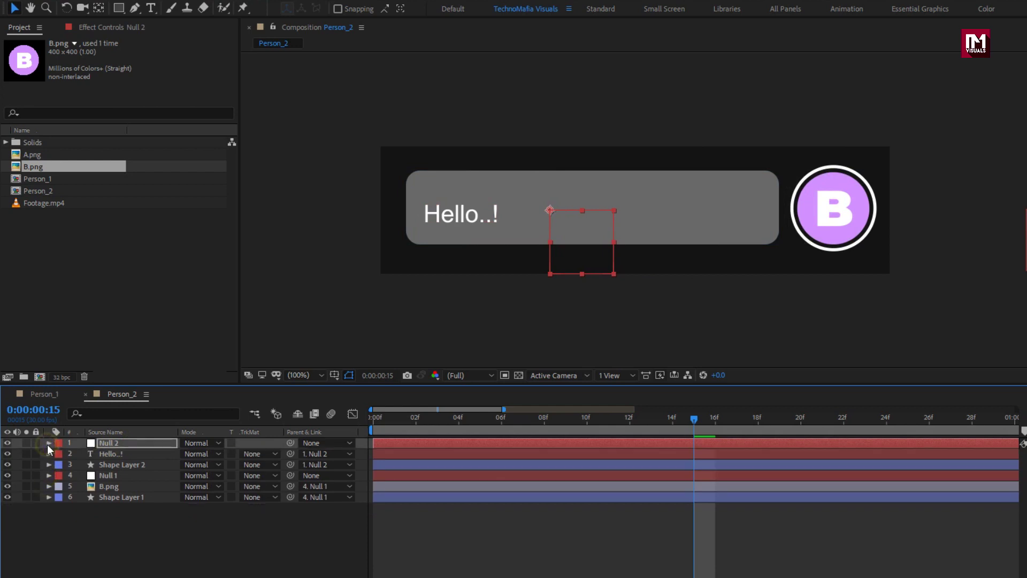
pyautogui.click(104, 465)
pyautogui.click(108, 453)
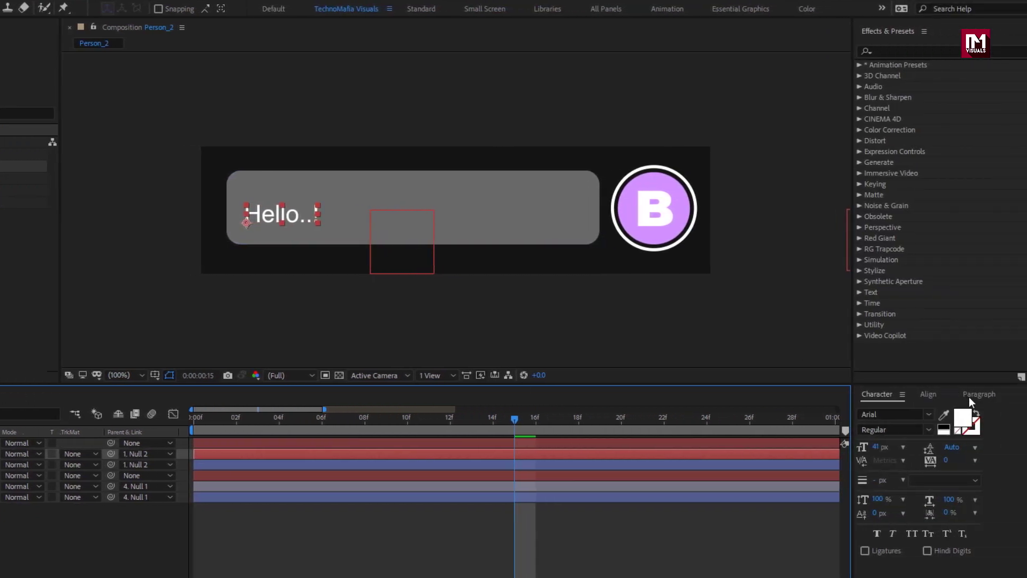
# Right-align the Hello..! text and set its Position X to 278, at the bubble's right end.
pyautogui.click(969, 395)
pyautogui.click(892, 413)
pyautogui.press('p')
pyautogui.press('p')
pyautogui.moveTo(186, 469); pyautogui.dragTo(466, 449)
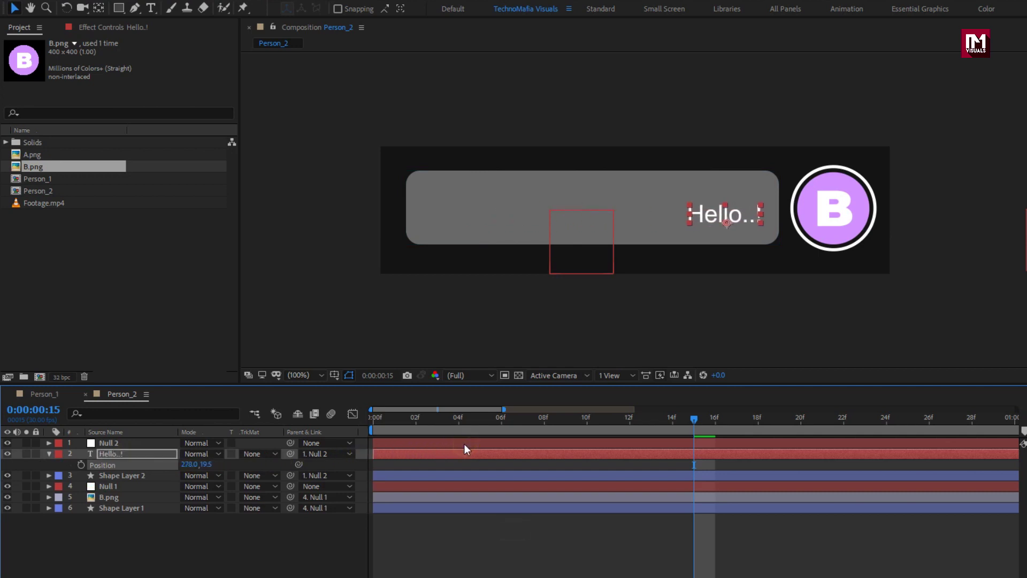
pyautogui.click(48, 454)
pyautogui.click(101, 519)
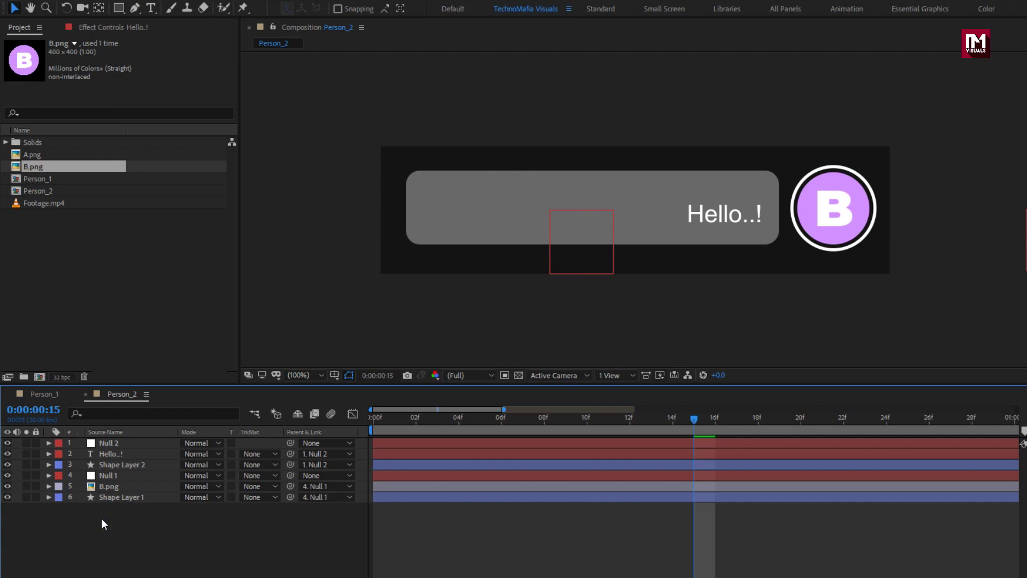
# Create a new 1920x1080 composition named Chat.
pyautogui.hotkey('ctrl', 'n')
pyautogui.click(101, 520)
pyautogui.click(41, 377)
pyautogui.write('Chat')
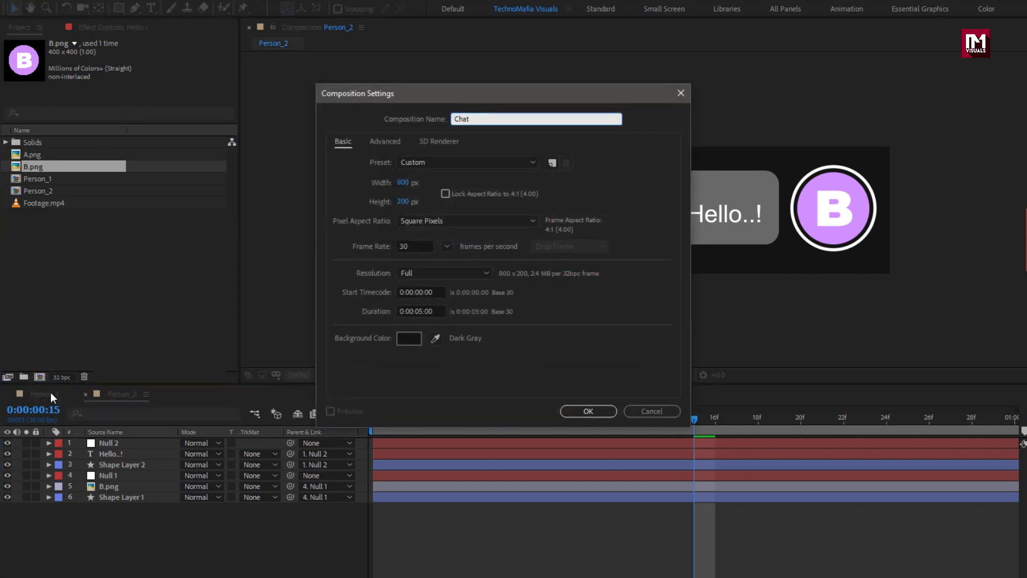
pyautogui.click(403, 183)
pyautogui.write('192')
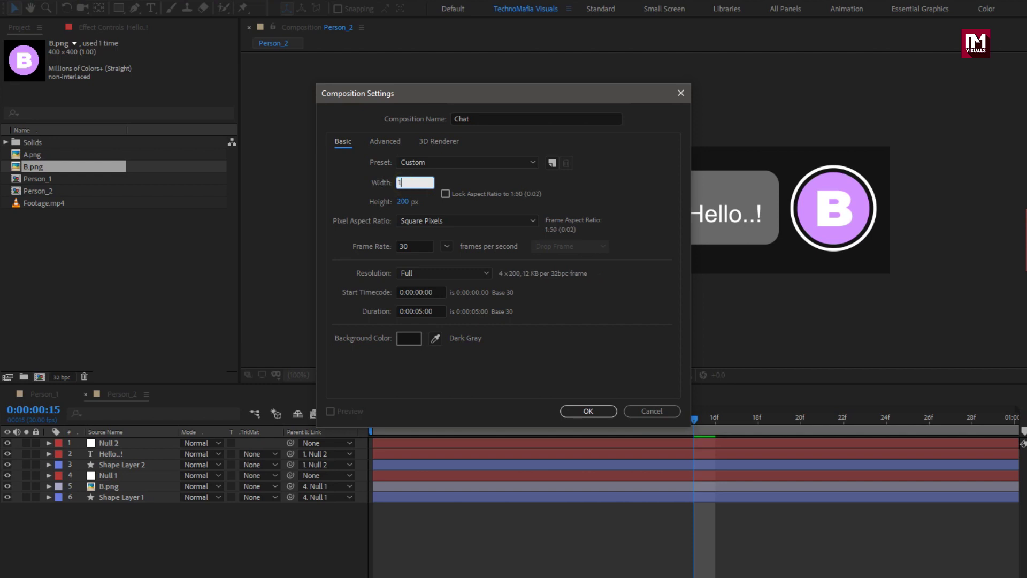
pyautogui.write('1080')
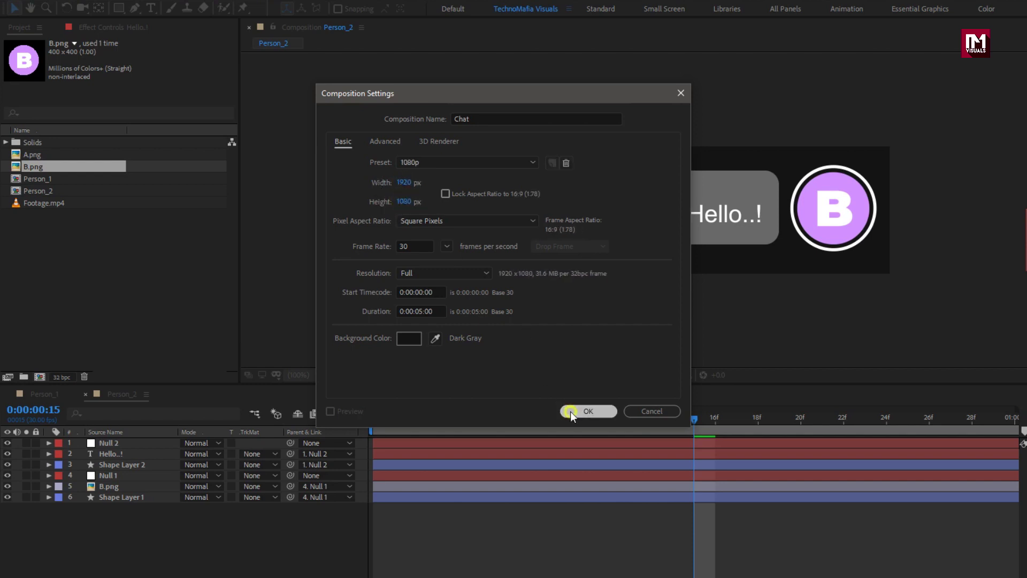
pyautogui.click(570, 412)
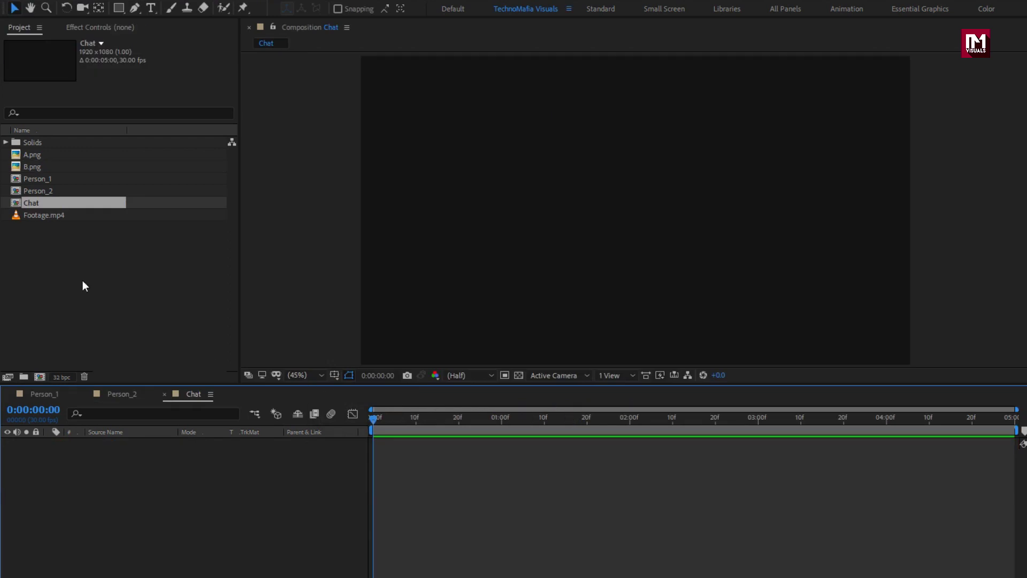
# Add the Person_1 composition as a layer in Chat.
pyautogui.click(27, 188)
pyautogui.click(35, 182)
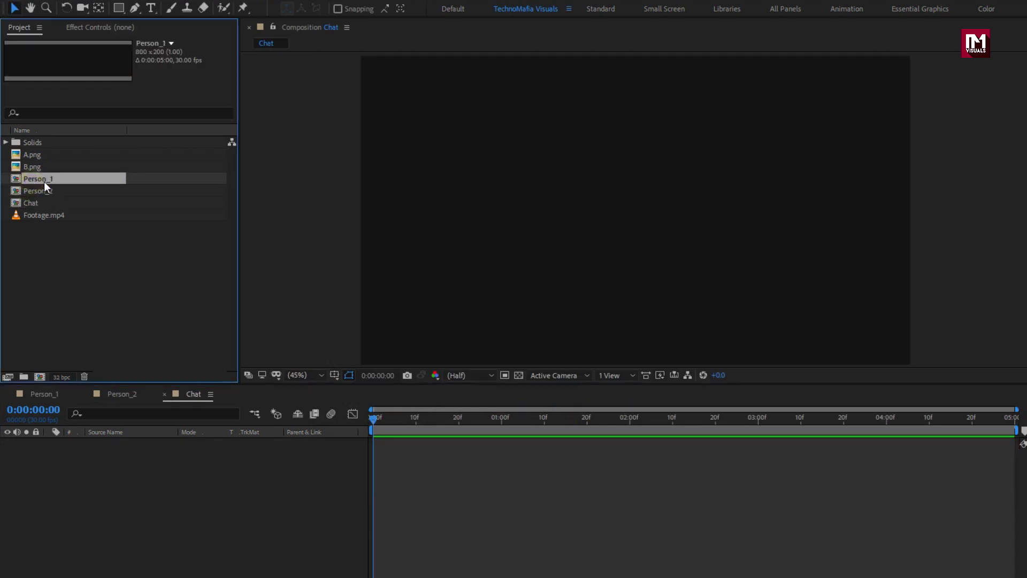
pyautogui.moveTo(77, 367); pyautogui.dragTo(89, 458)
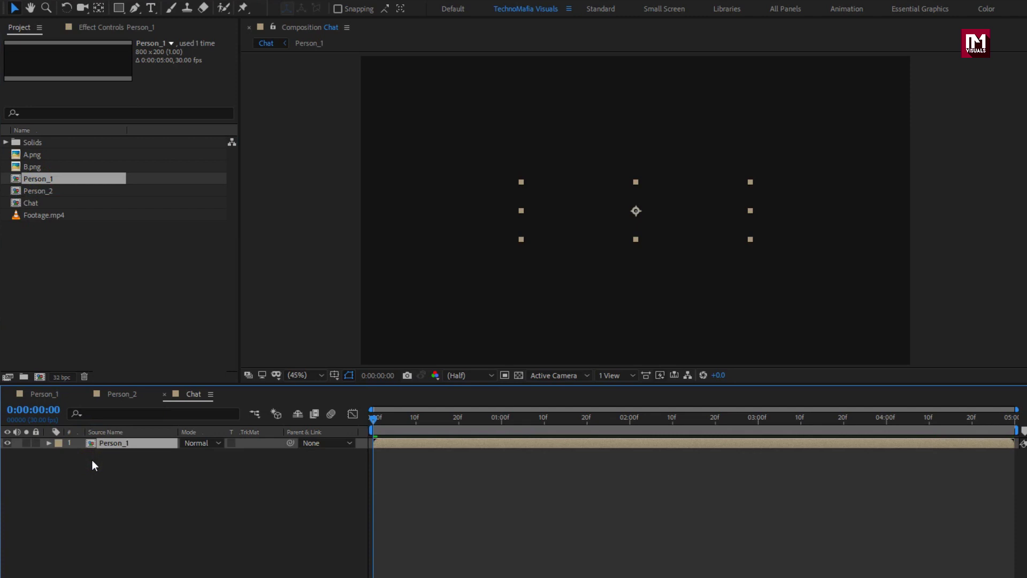
# Add a Null 3 object to Chat and shift the Person_1 bubble toward the lower left.
pyautogui.moveTo(404, 421); pyautogui.dragTo(484, 419)
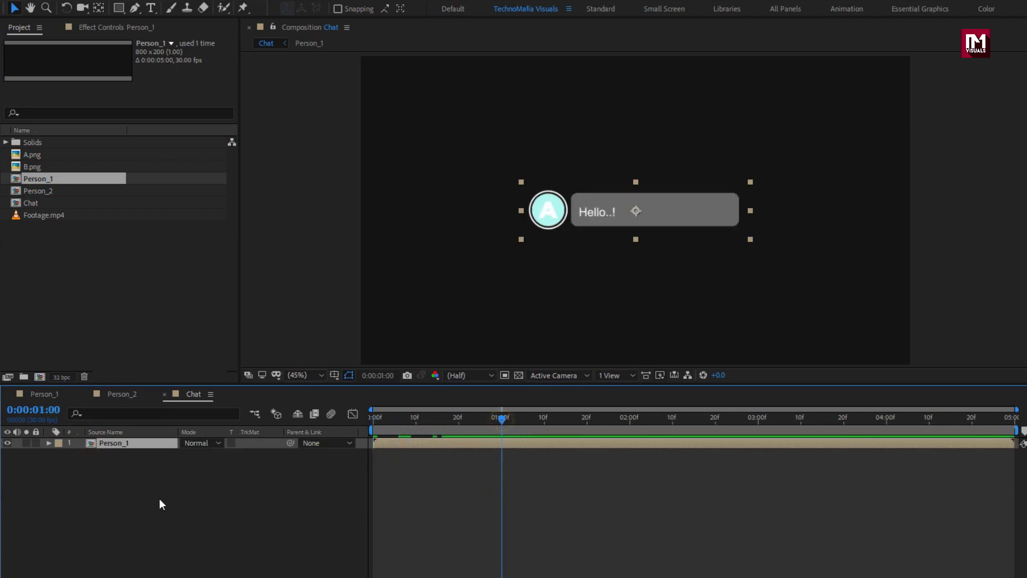
pyautogui.rightClick(138, 490)
pyautogui.moveTo(176, 351)
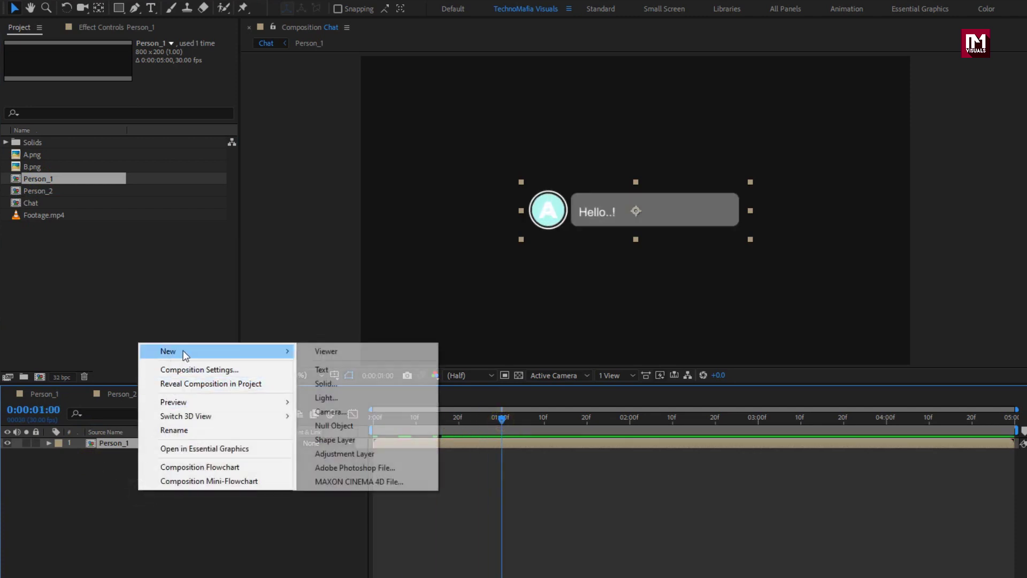
pyautogui.click(343, 425)
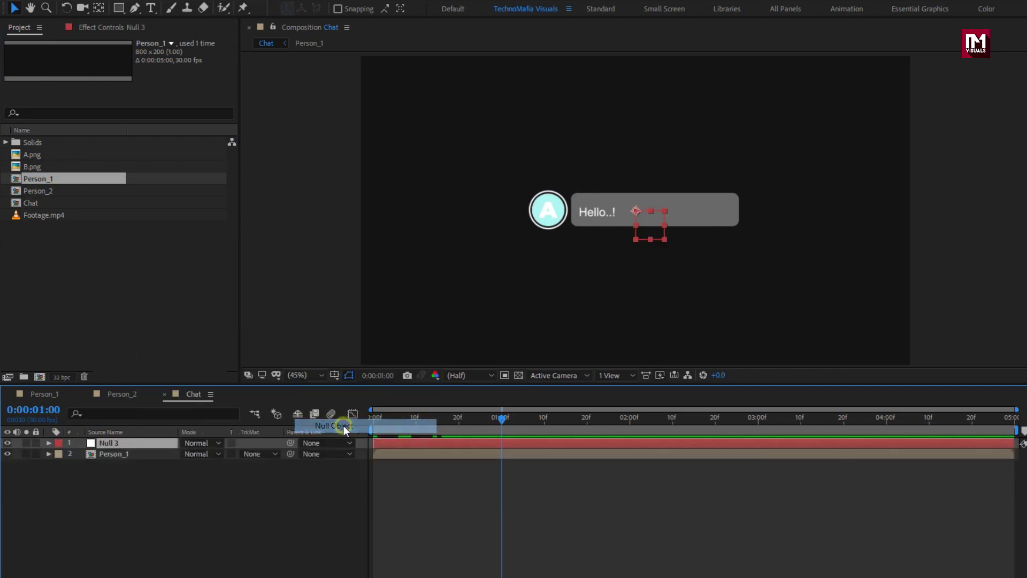
pyautogui.click(123, 456)
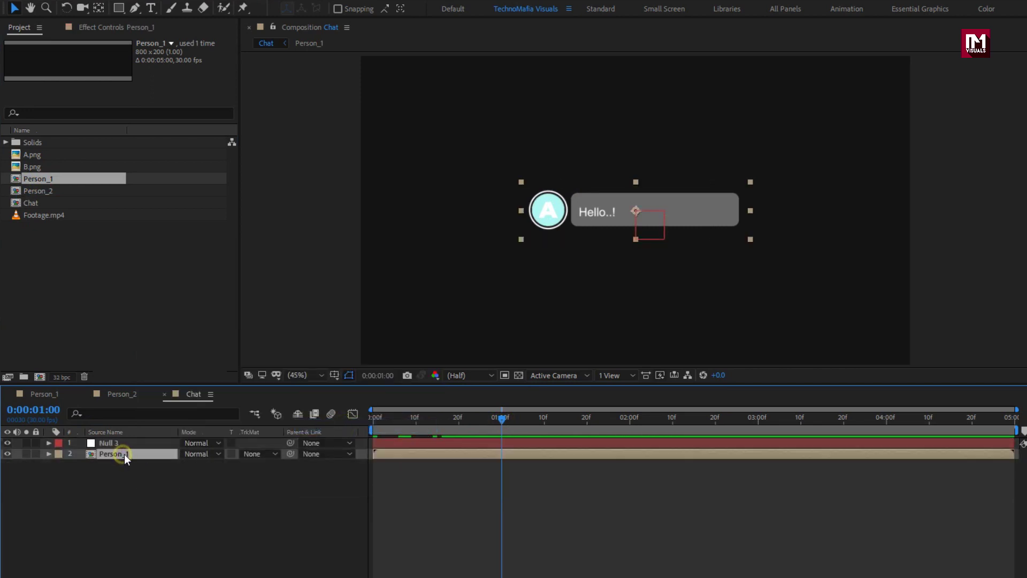
pyautogui.moveTo(605, 219); pyautogui.dragTo(461, 273)
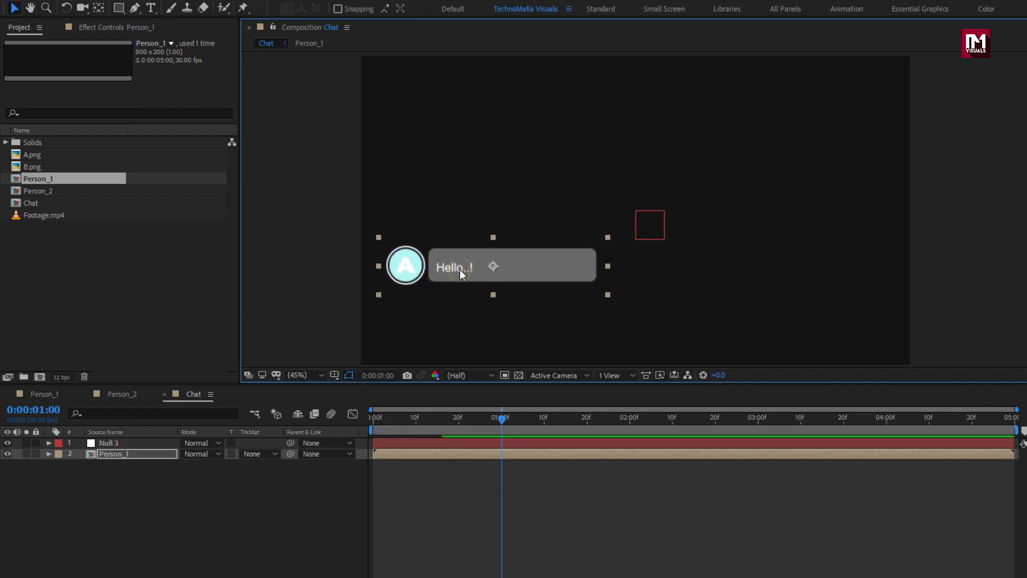
pyautogui.click(120, 454)
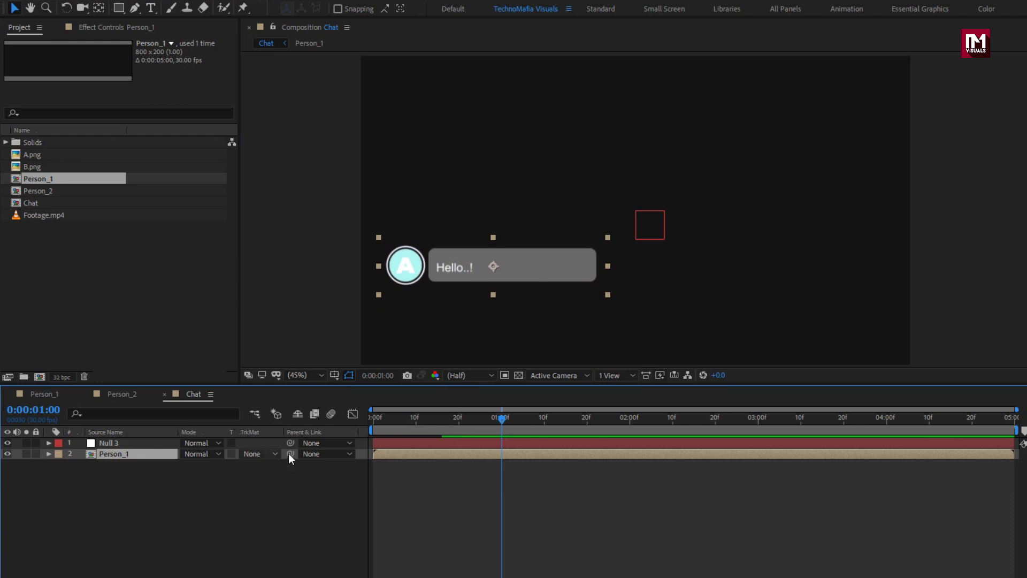
pyautogui.click(312, 454)
# Parent Person_1 to Null 3 and keyframe its Position Y from 540 at 1s to 416 at 1s10f.
pyautogui.click(336, 486)
pyautogui.click(110, 447)
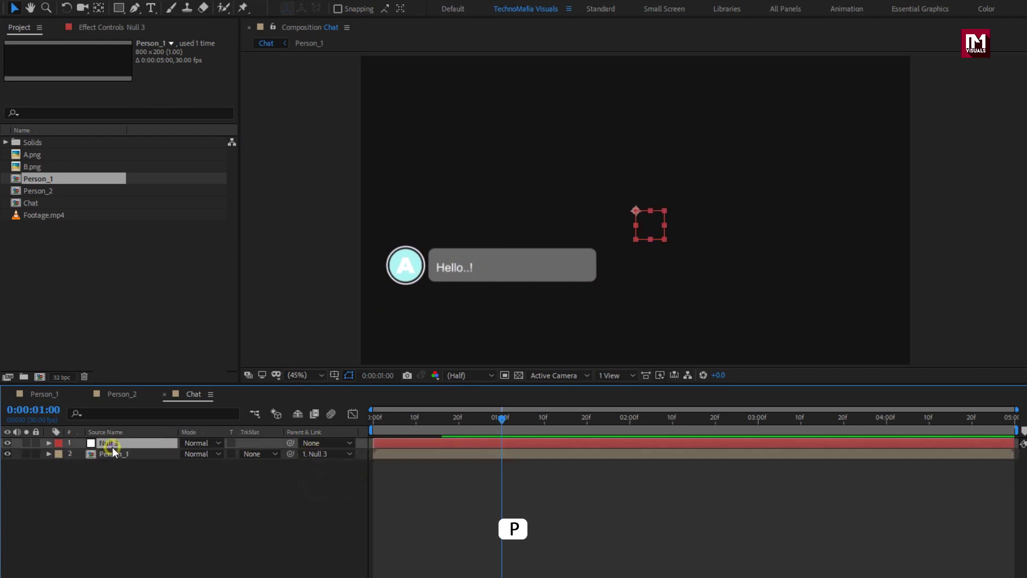
pyautogui.press('p')
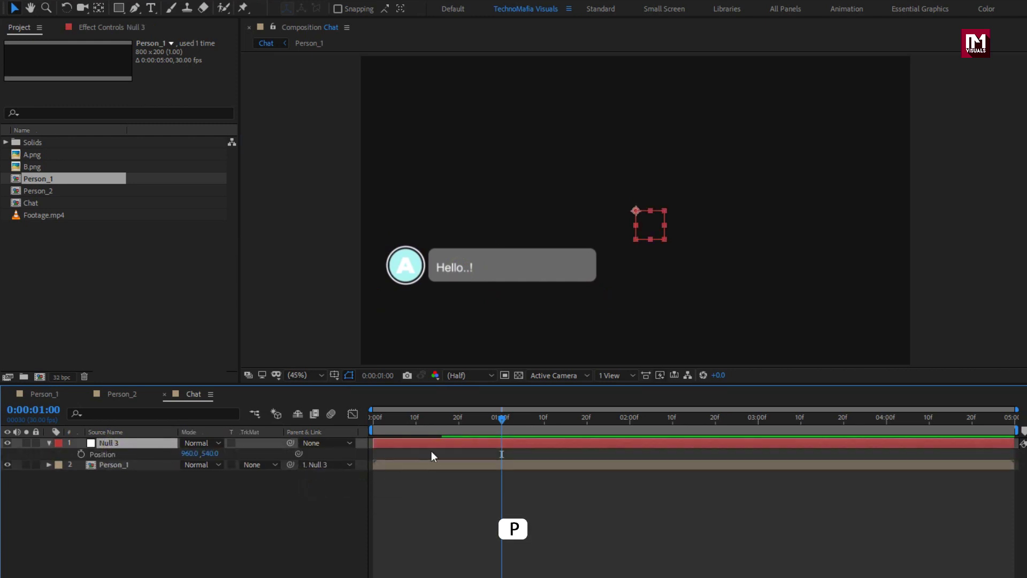
pyautogui.moveTo(482, 418)
pyautogui.mouseDown()
pyautogui.moveTo(431, 418)
pyautogui.moveTo(498, 420)
pyautogui.mouseUp()
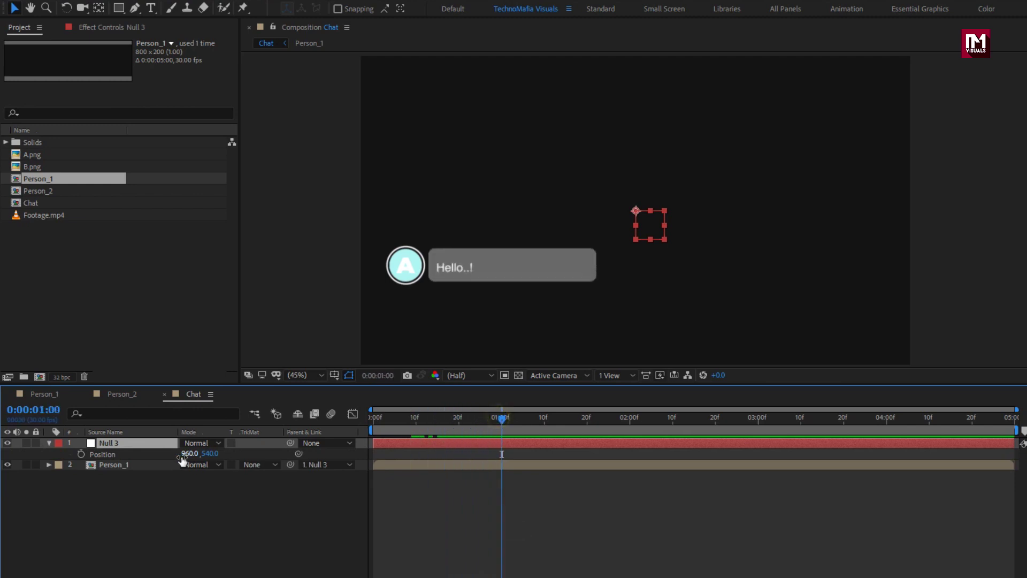
pyautogui.click(81, 453)
pyautogui.moveTo(502, 421); pyautogui.dragTo(544, 422)
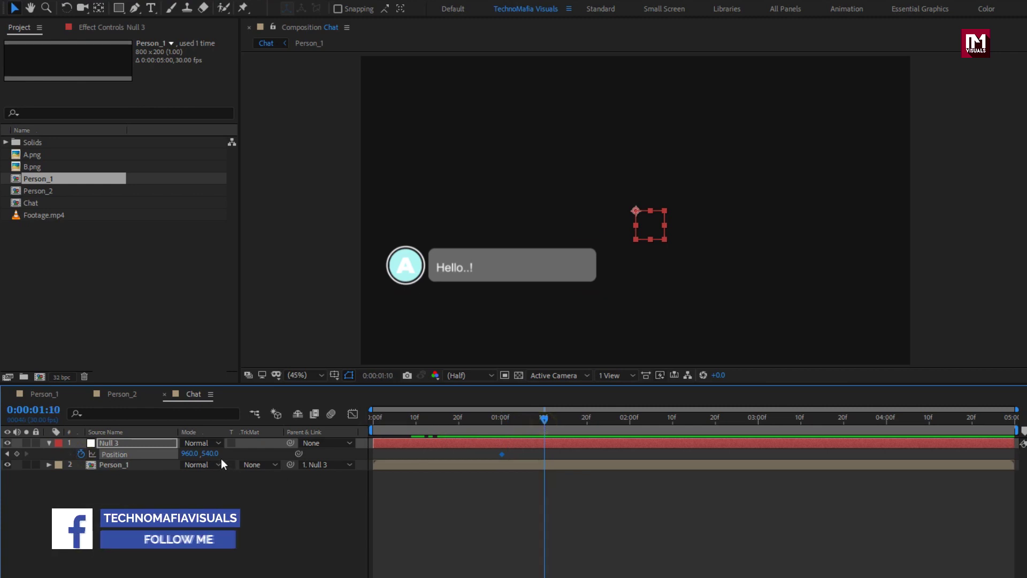
pyautogui.moveTo(207, 453); pyautogui.dragTo(140, 454)
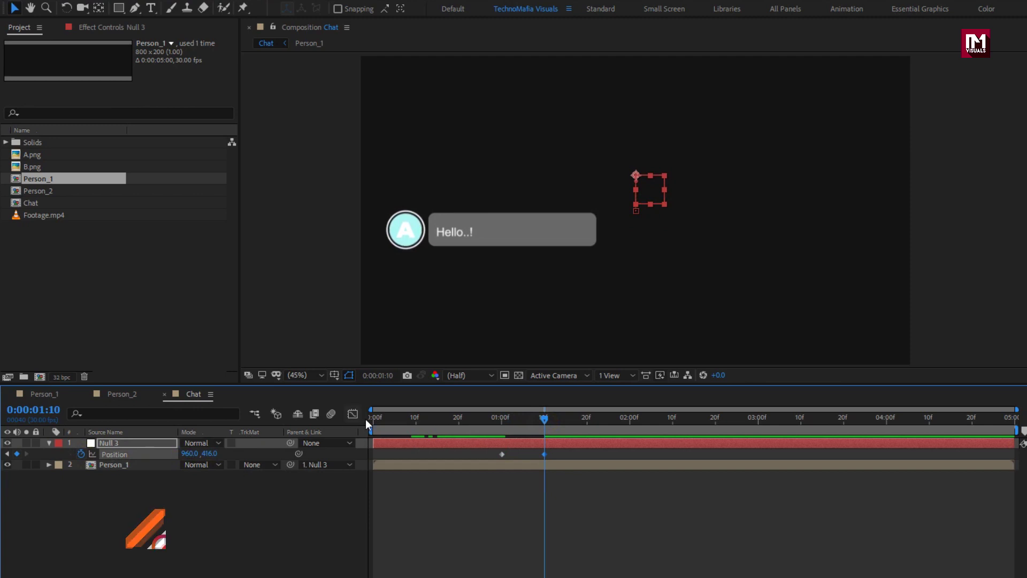
pyautogui.moveTo(467, 420)
pyautogui.mouseDown()
pyautogui.moveTo(451, 419)
pyautogui.moveTo(550, 416)
pyautogui.moveTo(365, 416)
pyautogui.moveTo(549, 420)
pyautogui.moveTo(484, 409)
pyautogui.mouseUp()
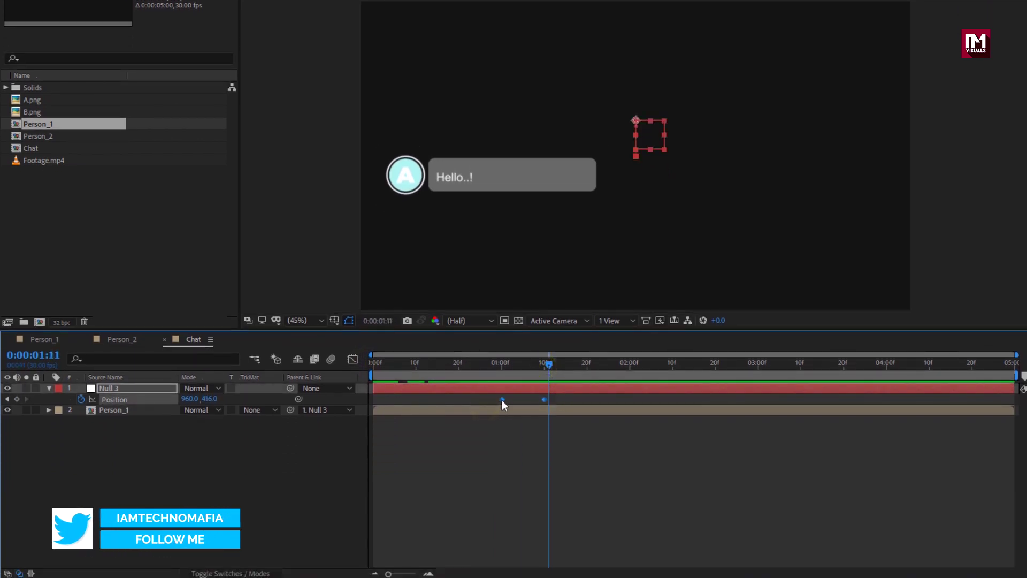
# Apply Easy Ease to both Null 3 position keyframes and add Person_2 to the Chat comp.
pyautogui.rightClick(502, 399)
pyautogui.moveTo(637, 559)
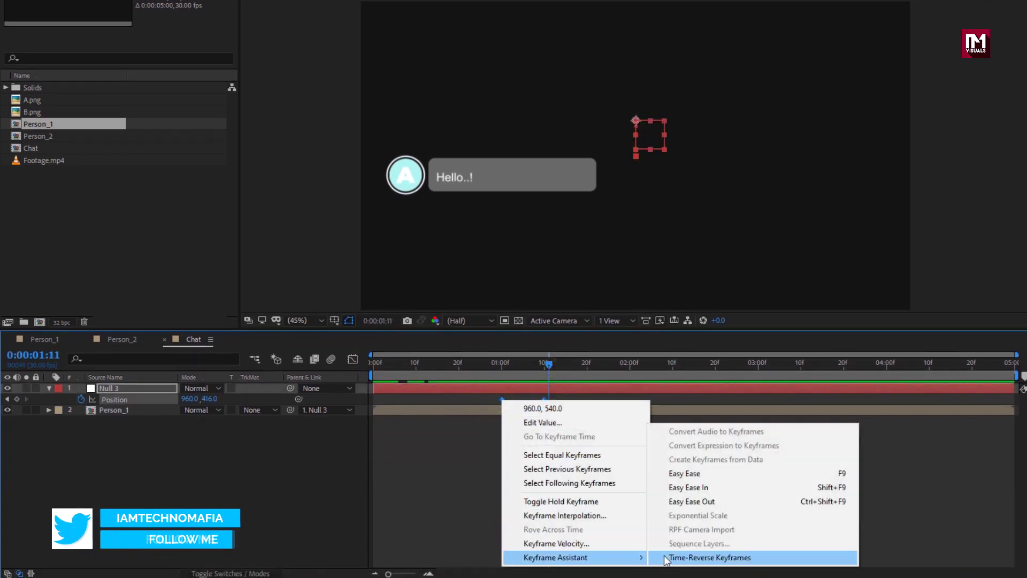
pyautogui.click(673, 477)
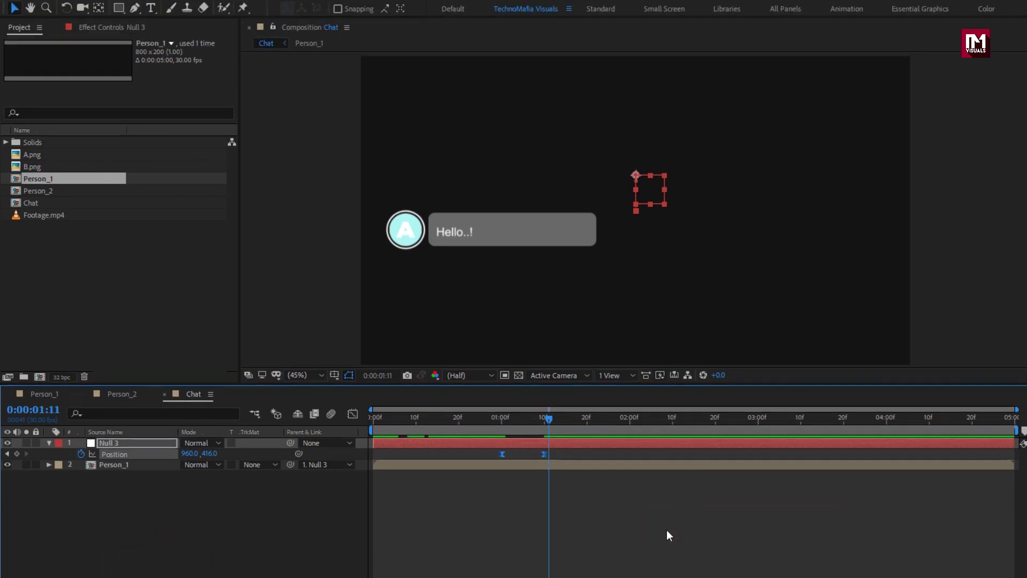
pyautogui.moveTo(101, 191); pyautogui.dragTo(134, 489)
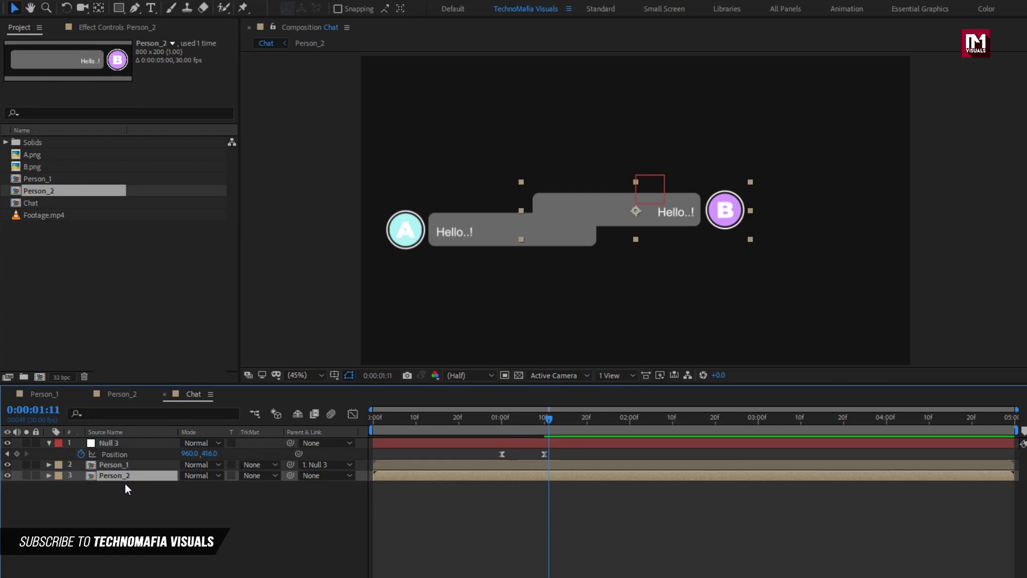
# Position bubble B just below bubble A in the Chat viewer.
pyautogui.moveTo(680, 215); pyautogui.dragTo(574, 277)
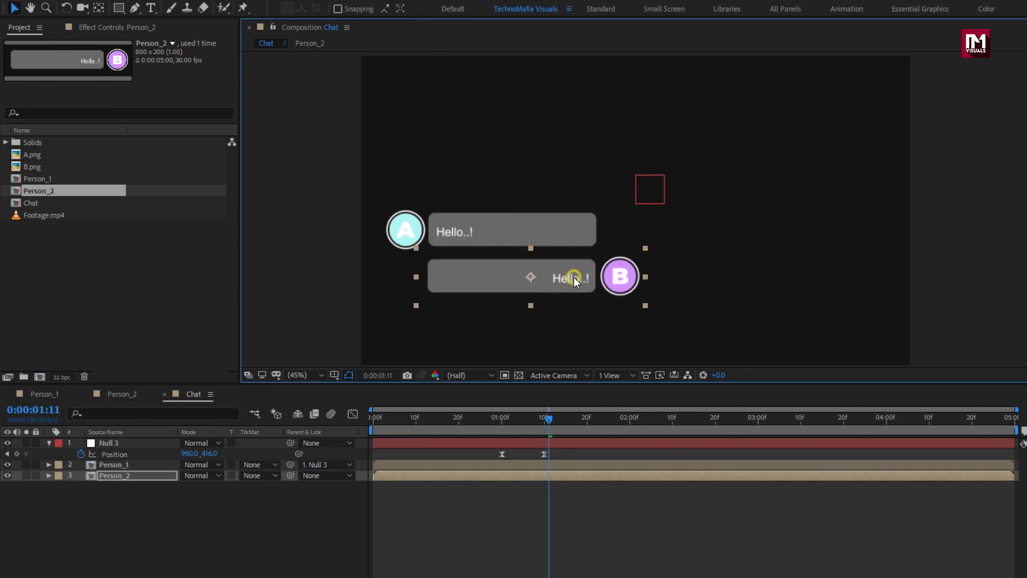
pyautogui.moveTo(548, 418); pyautogui.dragTo(475, 427)
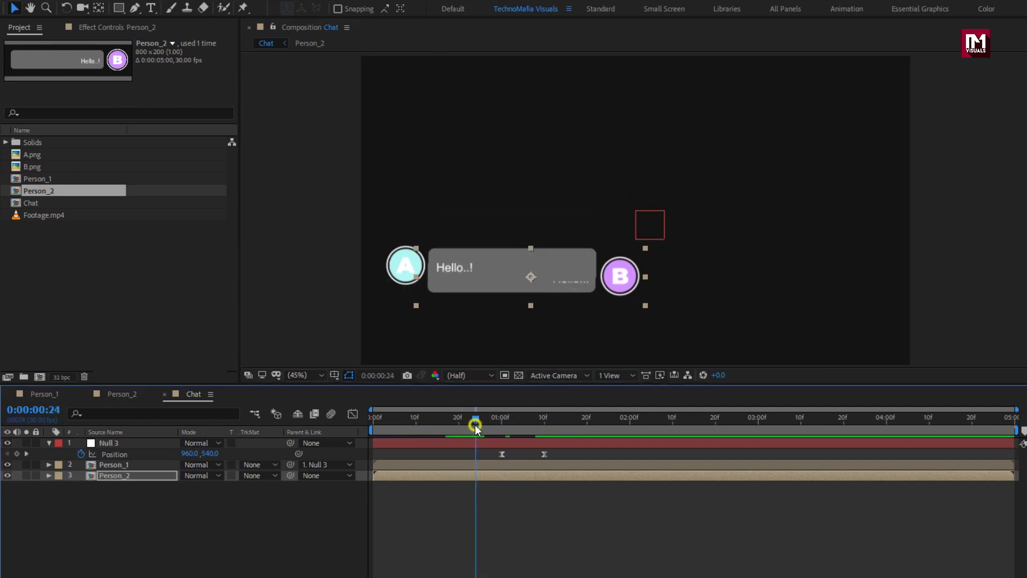
pyautogui.moveTo(614, 287); pyautogui.dragTo(613, 276)
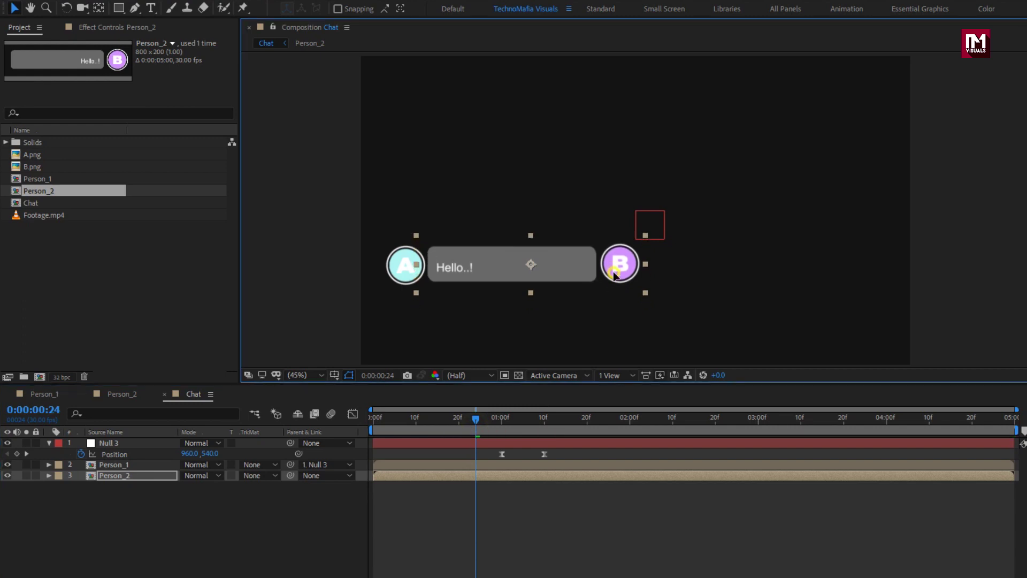
pyautogui.moveTo(499, 422); pyautogui.dragTo(546, 422)
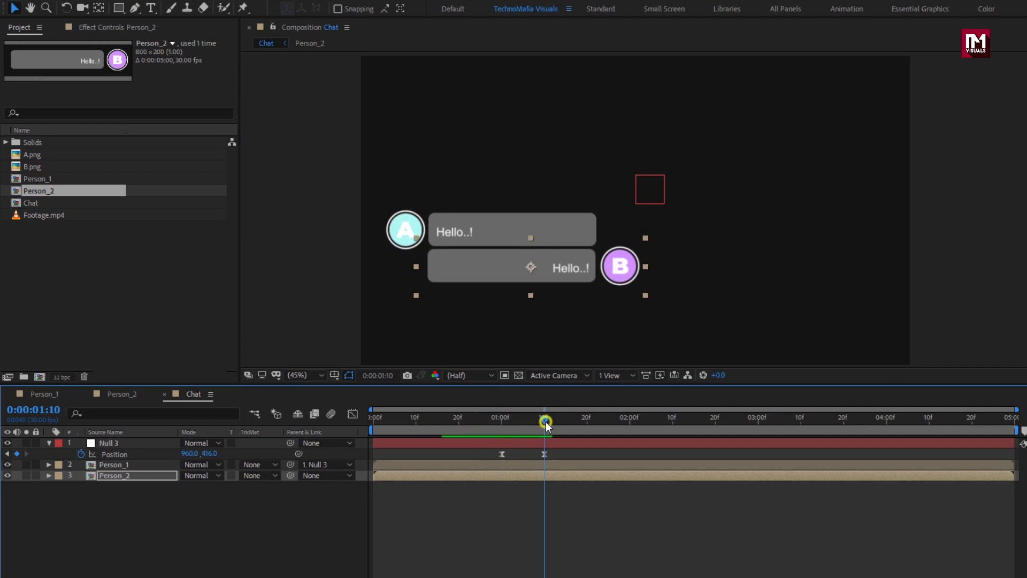
# Make the Person_2 layer start around 1s10f and parent it to Null 3.
pyautogui.moveTo(391, 476); pyautogui.dragTo(557, 467)
pyautogui.moveTo(545, 423); pyautogui.dragTo(694, 425)
pyautogui.moveTo(631, 423); pyautogui.dragTo(758, 423)
pyautogui.click(141, 477)
pyautogui.click(318, 476)
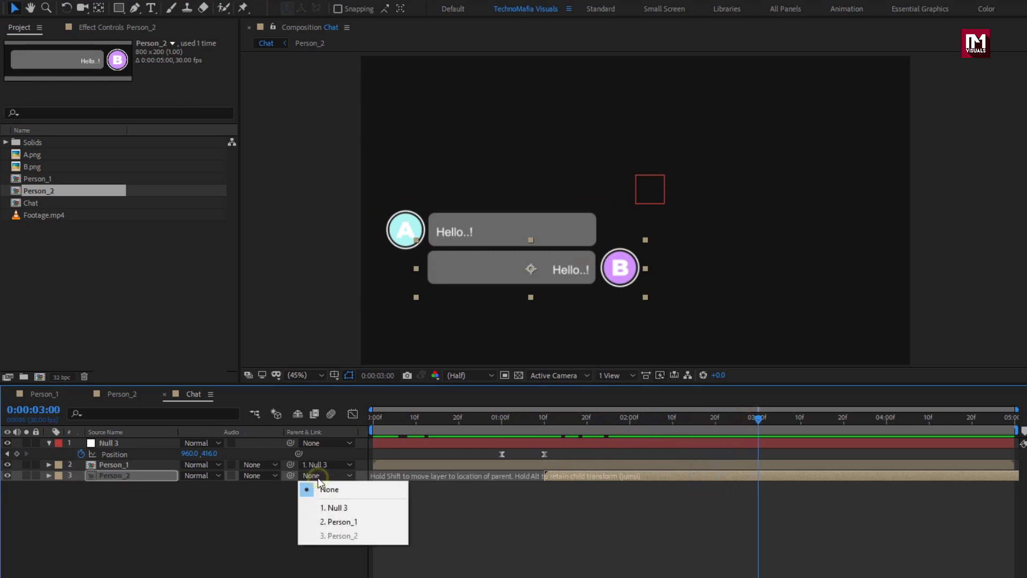
pyautogui.click(329, 508)
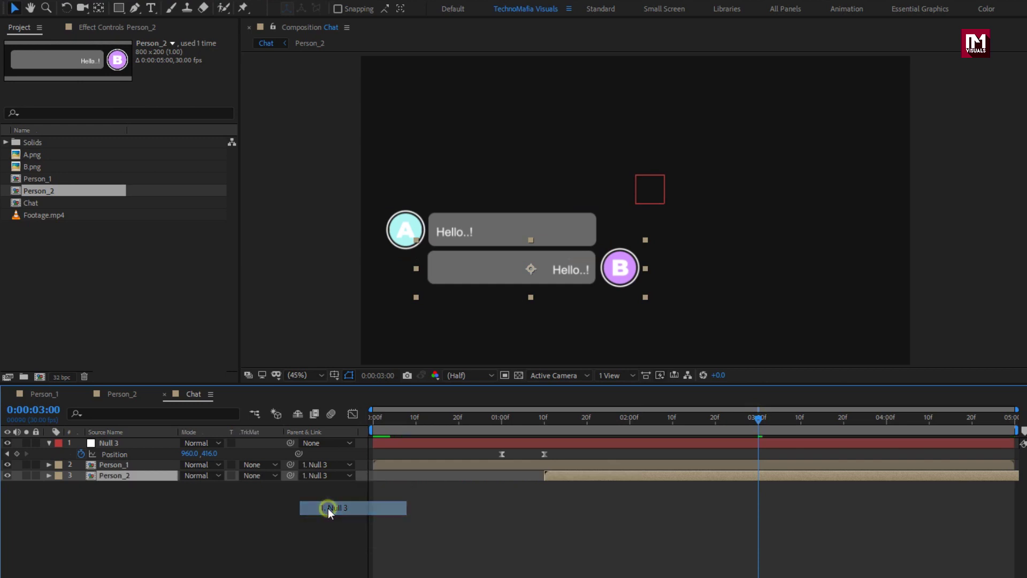
pyautogui.click(144, 443)
# Keyframe Null 3's Position at 2:20, then raise its Y from 416 to 273 at 3:00.
pyautogui.moveTo(758, 422); pyautogui.dragTo(717, 424)
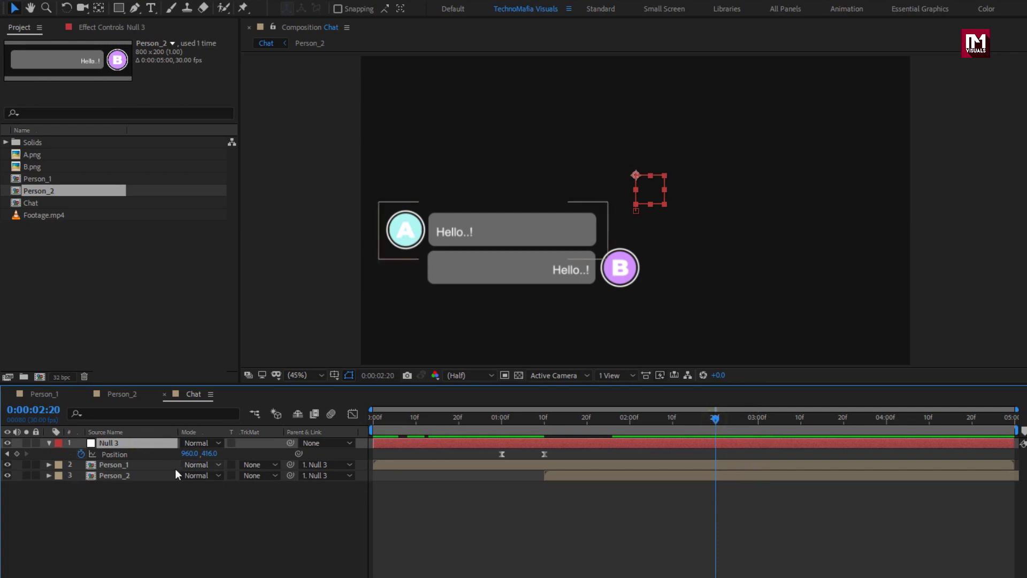
pyautogui.click(16, 453)
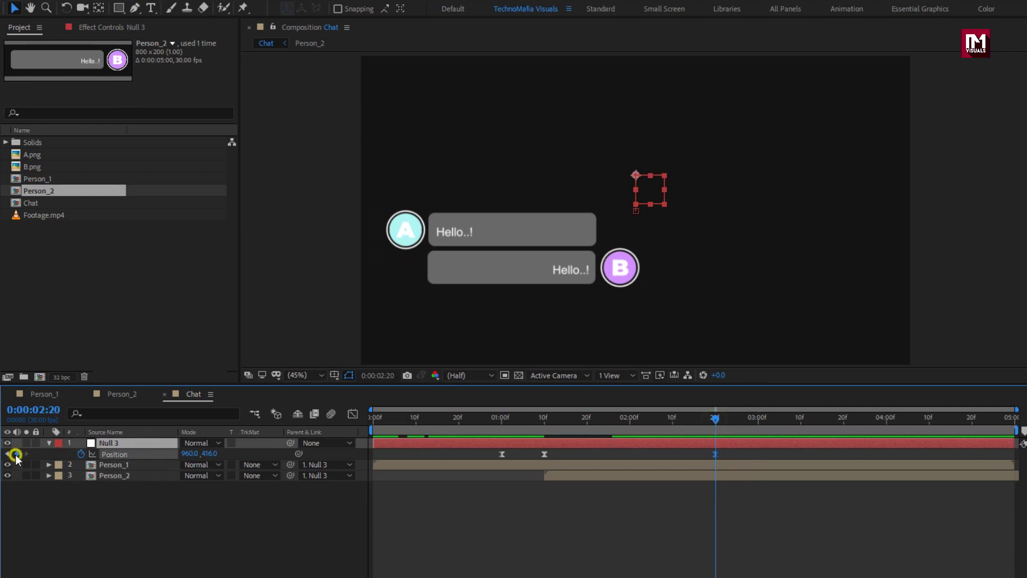
pyautogui.click(759, 421)
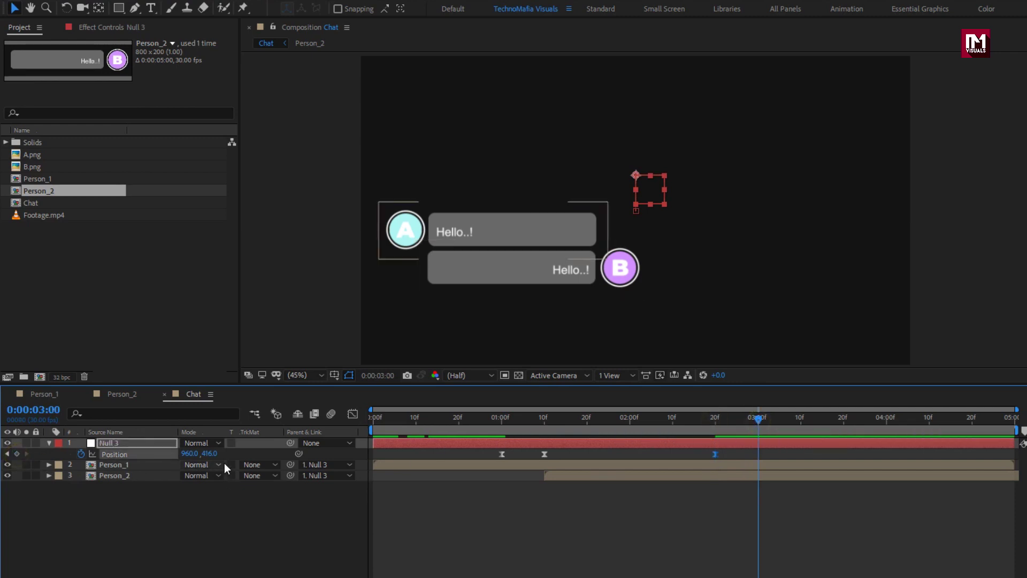
pyautogui.moveTo(208, 453); pyautogui.dragTo(139, 445)
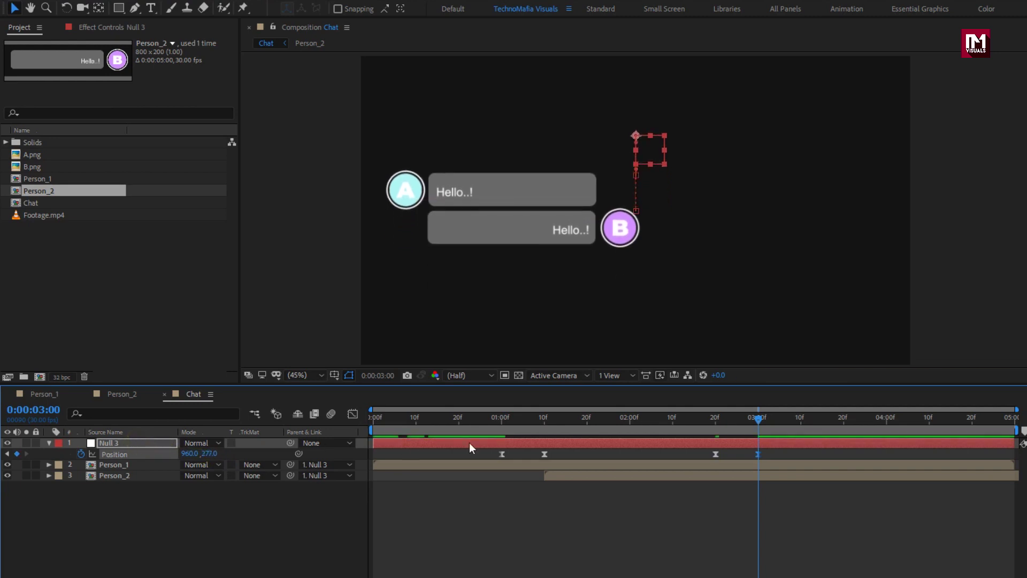
# Preview the chat animation to check the upward push, ending at 3:09 on the final layout.
pyautogui.moveTo(756, 420); pyautogui.dragTo(372, 423)
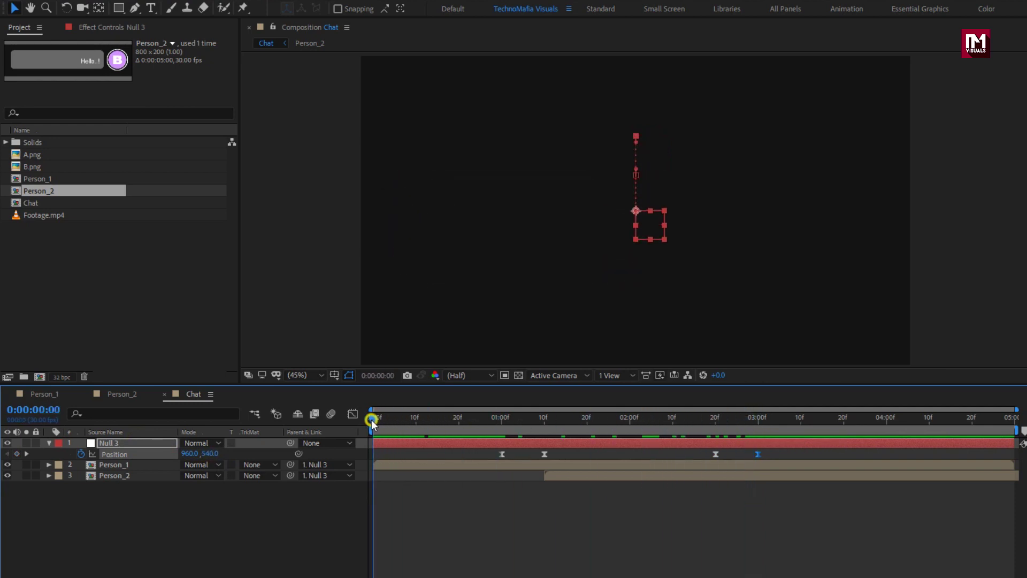
pyautogui.press('space')
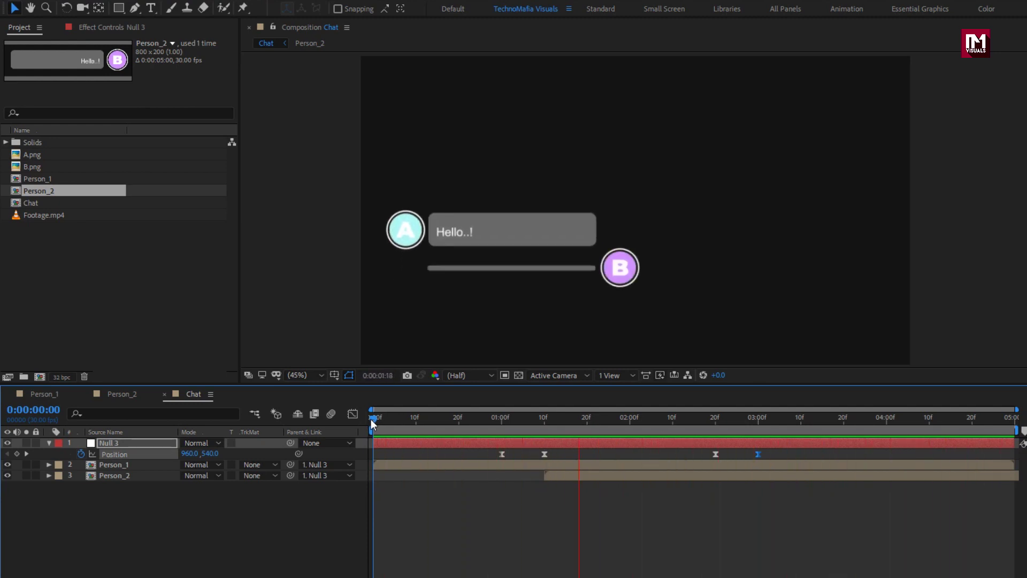
pyautogui.press('space')
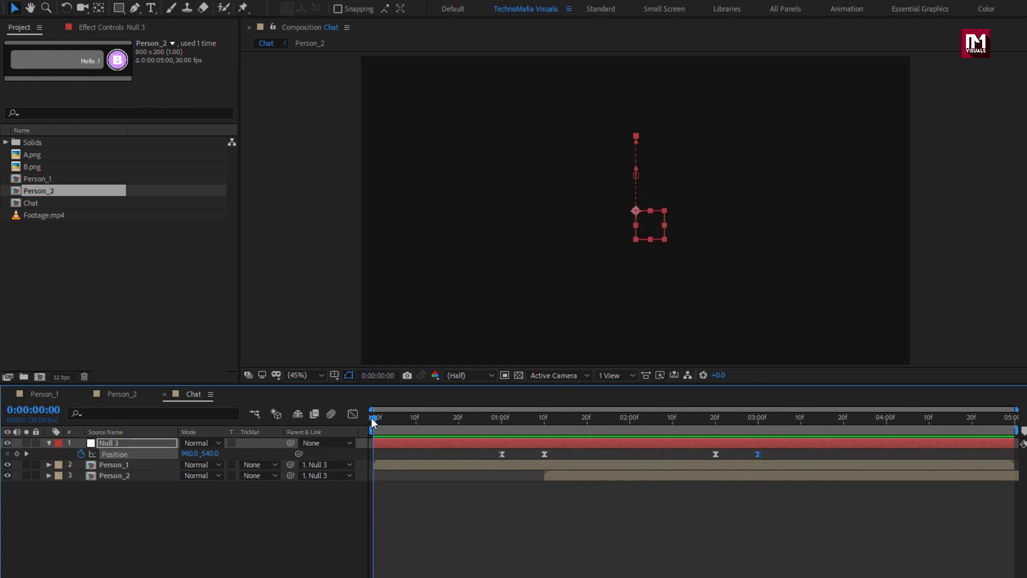
pyautogui.moveTo(651, 426); pyautogui.dragTo(796, 420)
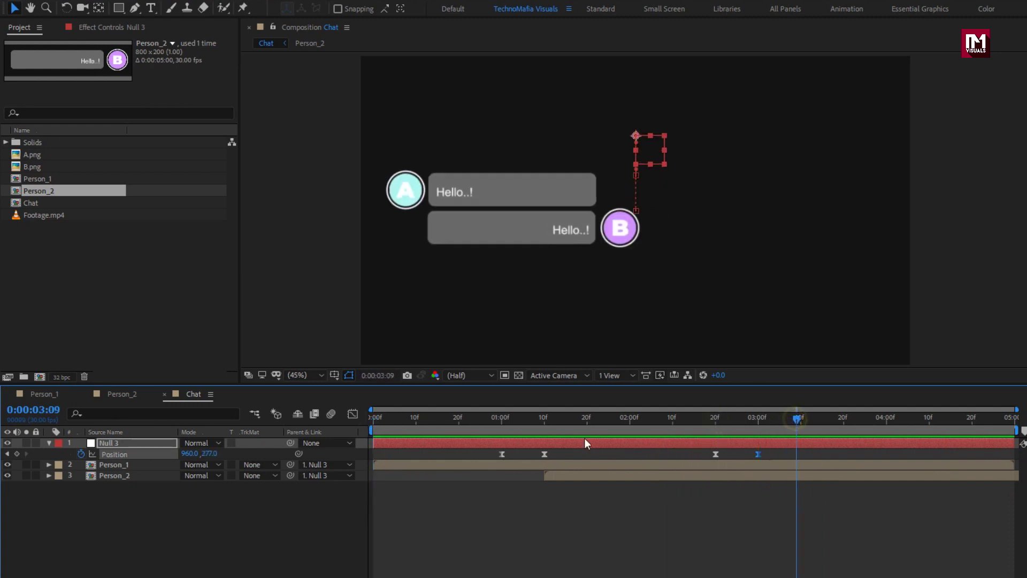
# Change Shape Layer 2's fill in Person_2 to lighter grey 9E9B9B, then go back to Chat.
pyautogui.click(127, 394)
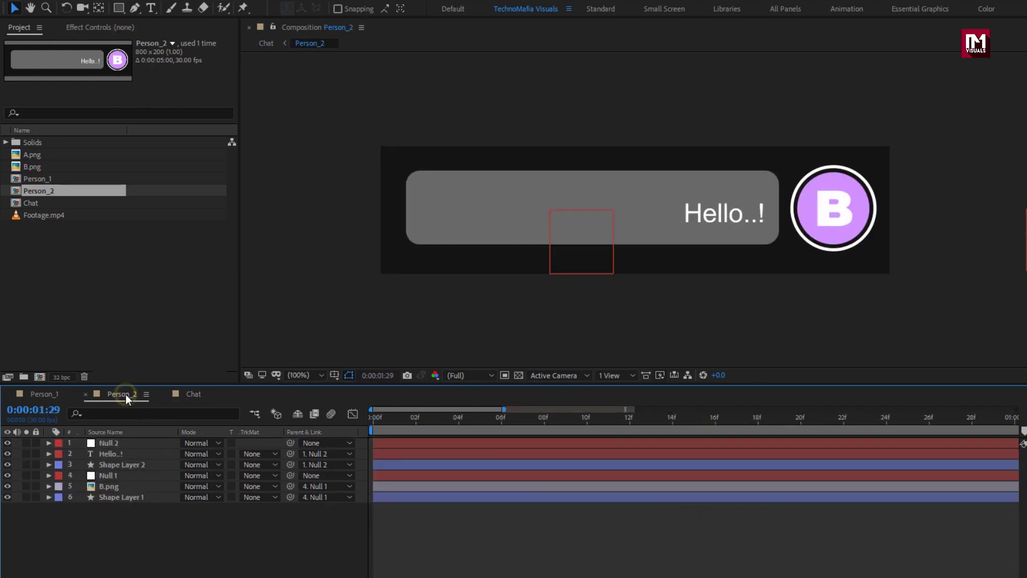
pyautogui.click(125, 463)
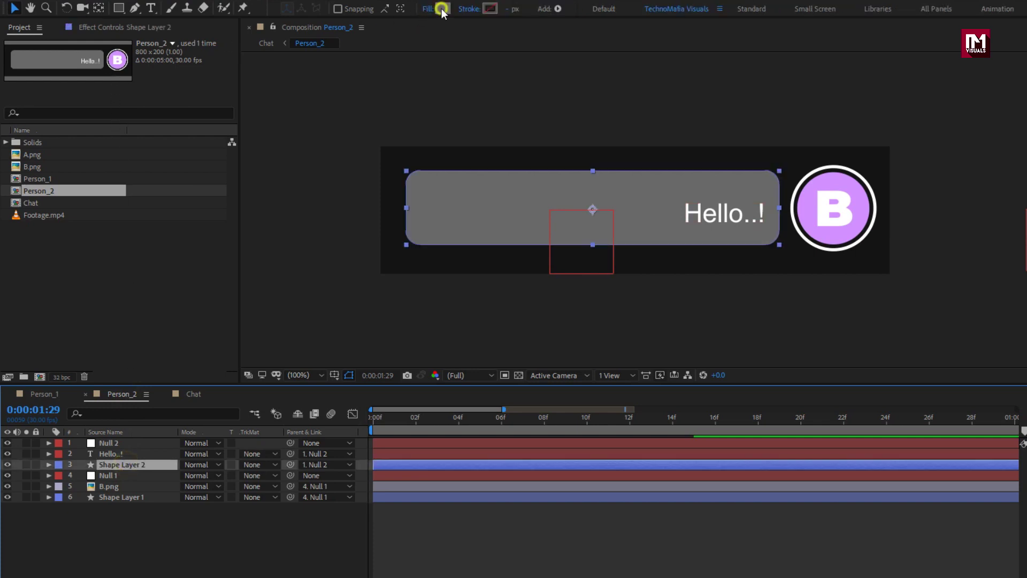
pyautogui.click(441, 8)
pyautogui.moveTo(161, 243); pyautogui.dragTo(157, 209)
pyautogui.click(433, 157)
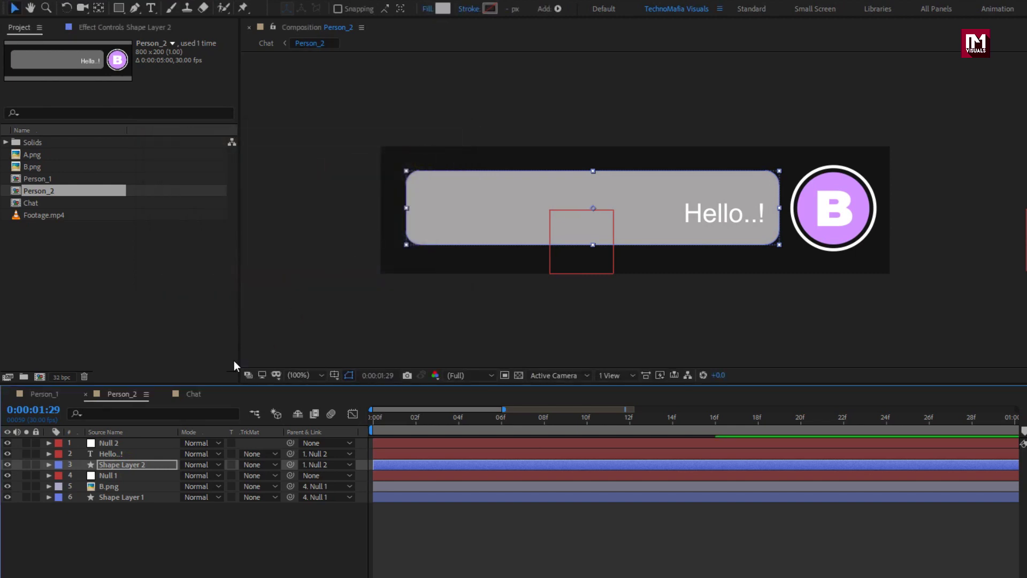
pyautogui.click(199, 394)
# Create a Footage comp from Footage.mp4, add the Chat comp above it, and raise the bubbles.
pyautogui.hotkey('ctrl', 'n')
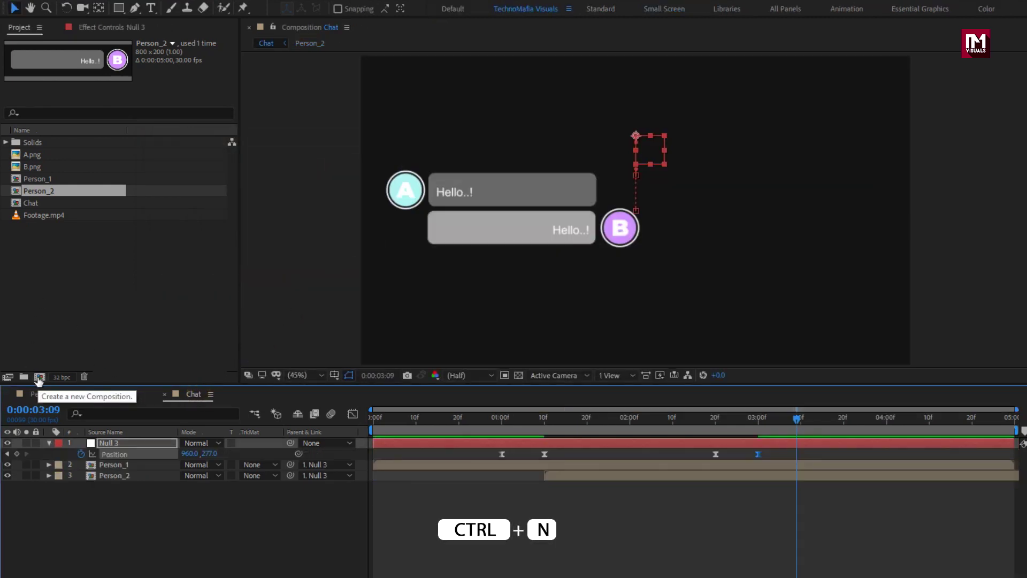
pyautogui.moveTo(47, 216); pyautogui.dragTo(40, 377)
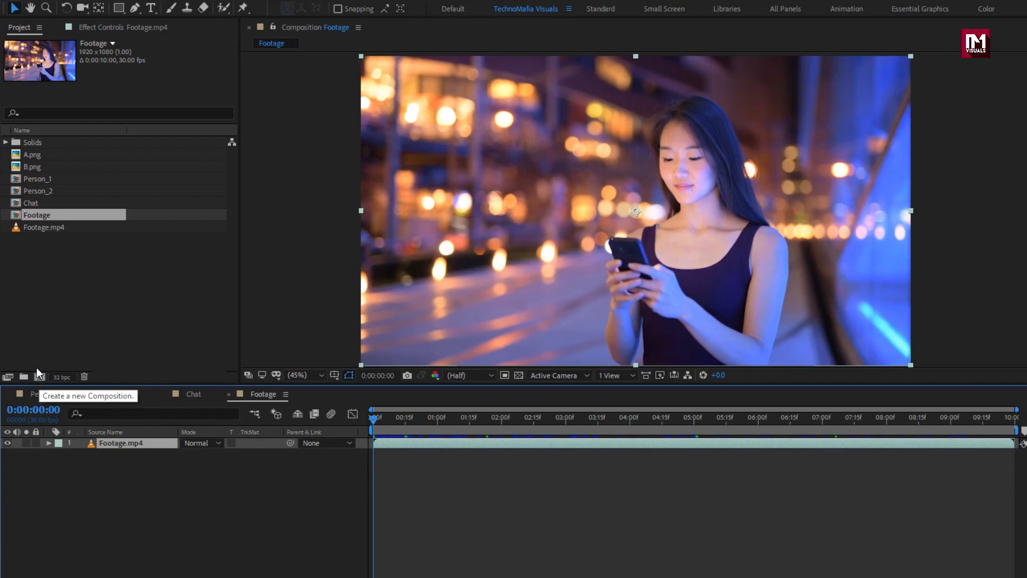
pyautogui.moveTo(31, 204); pyautogui.dragTo(130, 445)
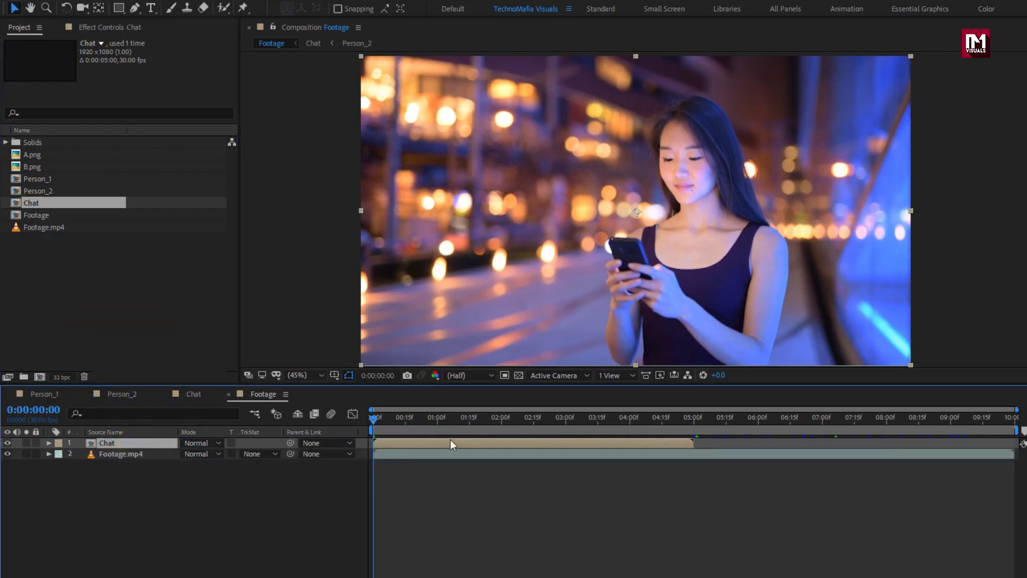
pyautogui.moveTo(452, 423); pyautogui.dragTo(533, 425)
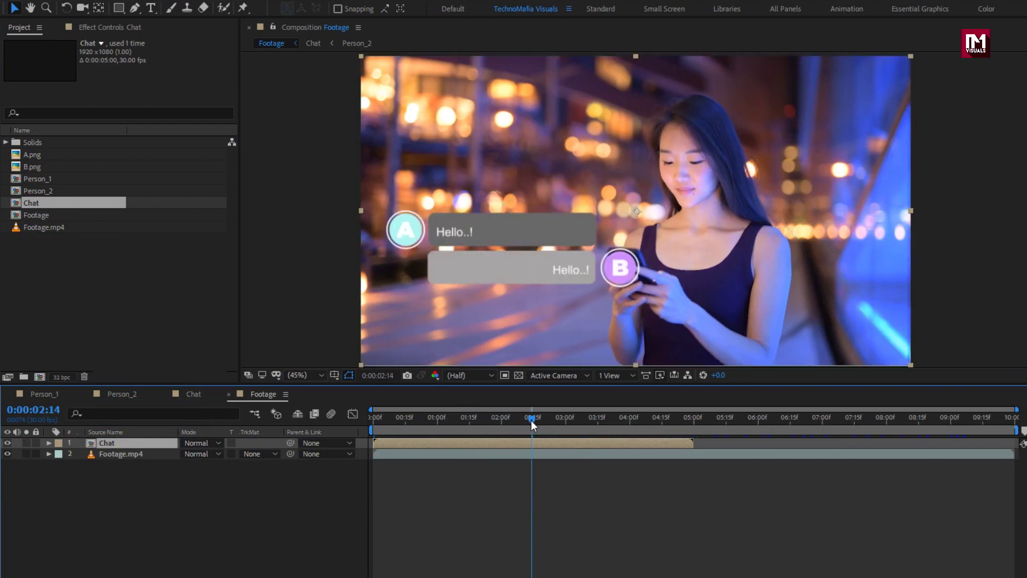
pyautogui.moveTo(535, 271); pyautogui.dragTo(533, 212)
# Scale the Chat layer to 61% and move it up and to the left.
pyautogui.press('s')
pyautogui.click(101, 446)
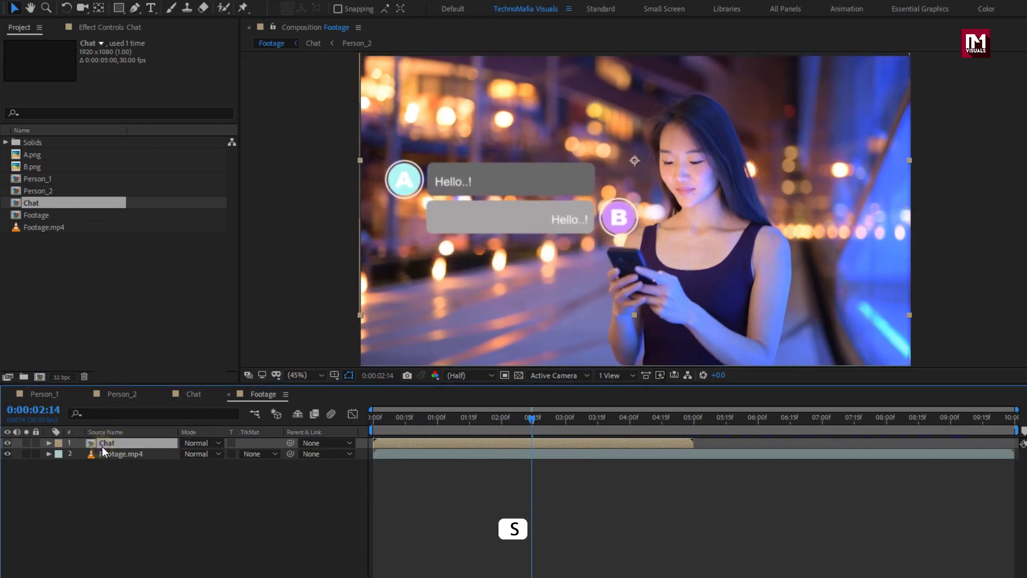
pyautogui.press('s')
pyautogui.moveTo(222, 454); pyautogui.dragTo(196, 455)
pyautogui.moveTo(538, 179); pyautogui.dragTo(455, 168)
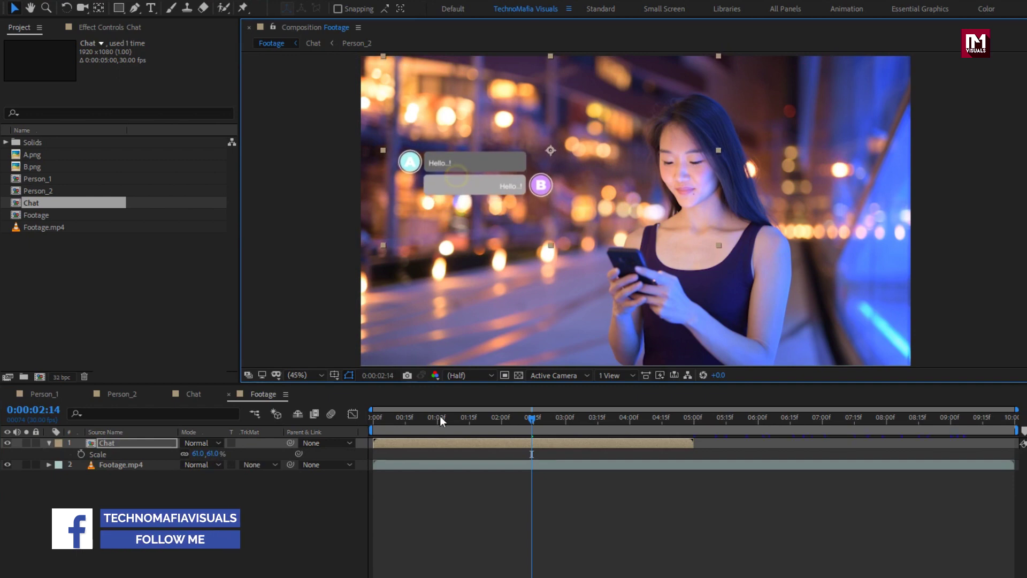
# End the work area at about 5 seconds where Chat ends, and preview the overlay.
pyautogui.click(371, 419)
pyautogui.moveTo(1016, 431); pyautogui.dragTo(694, 431)
pyautogui.press('space')
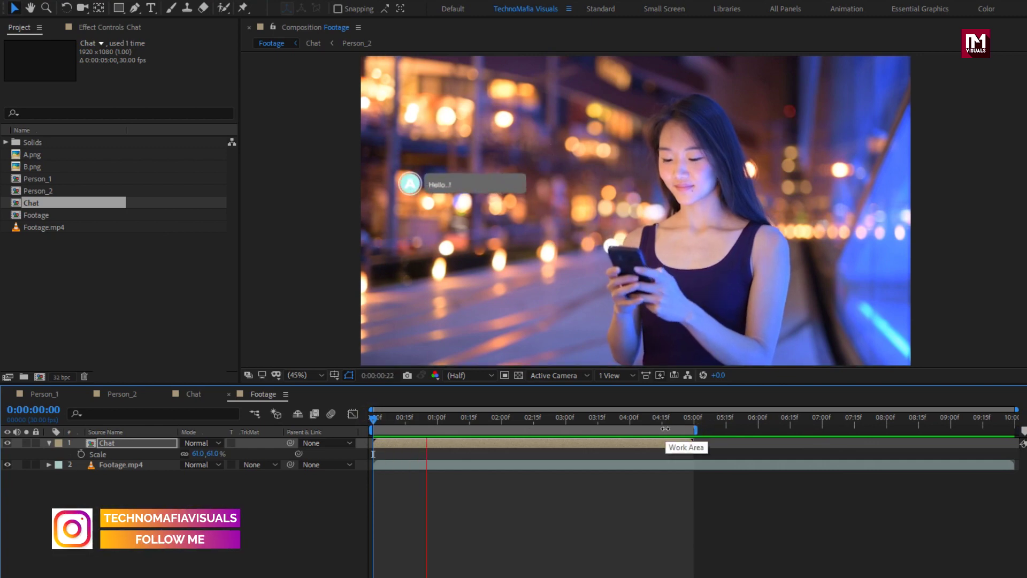